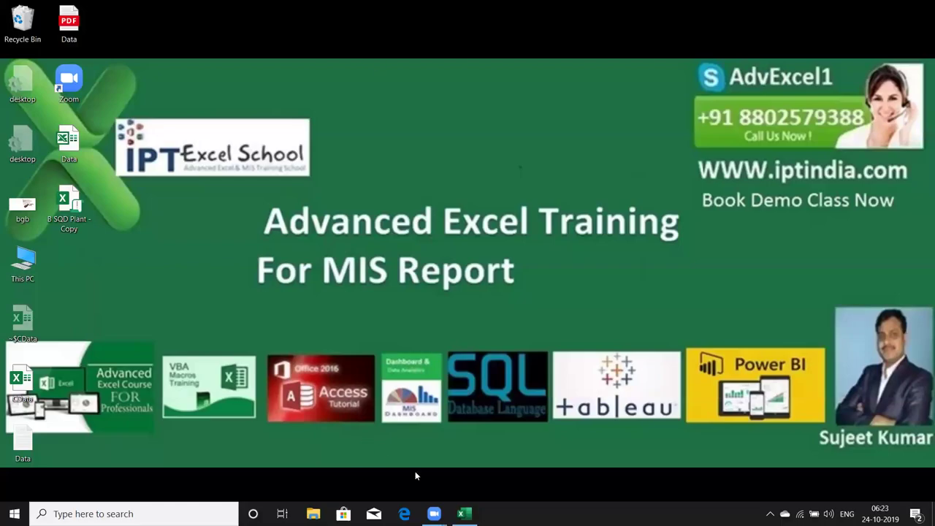
Bring the blank Book1 workbook forward and show the Developer tab
{"action": "left_click", "coordinate": [462, 513]}
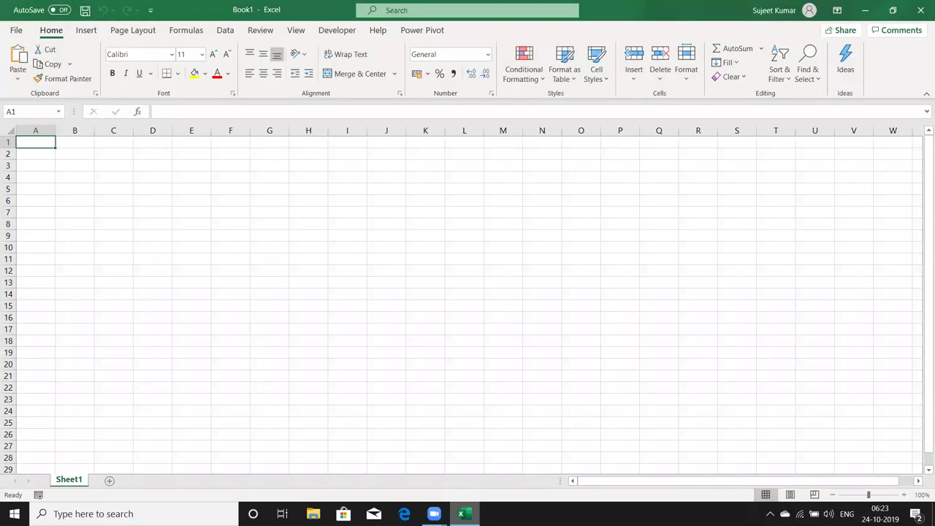
{"action": "left_click", "coordinate": [225, 32]}
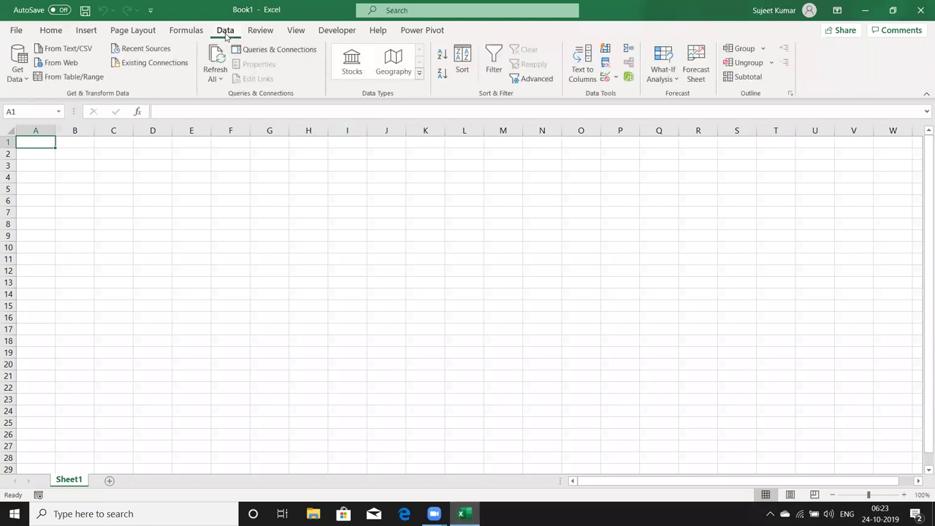
{"action": "left_click", "coordinate": [337, 32]}
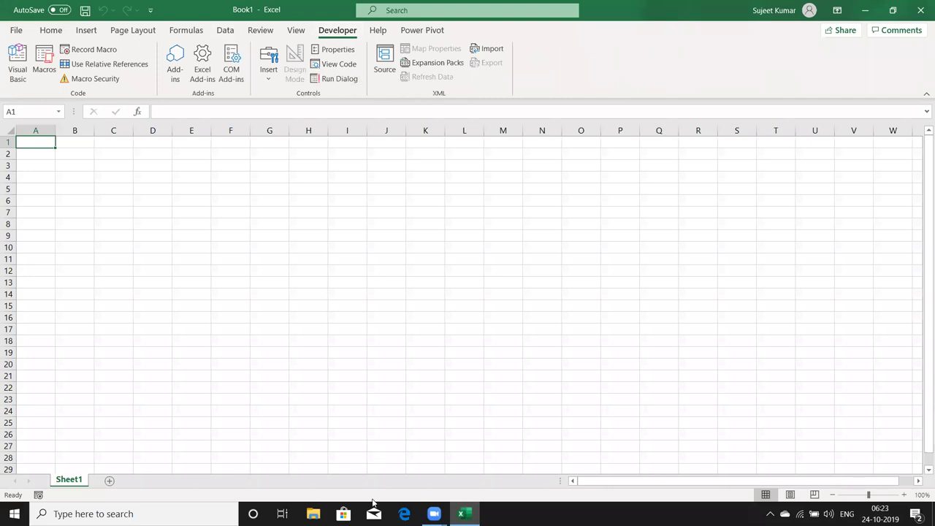
Launch Google Chrome from Windows search by typing 'cho'
{"action": "key", "text": "super"}
{"action": "type", "text": "cho"}
{"action": "left_click", "coordinate": [387, 226]}
{"action": "left_click", "coordinate": [372, 220]}
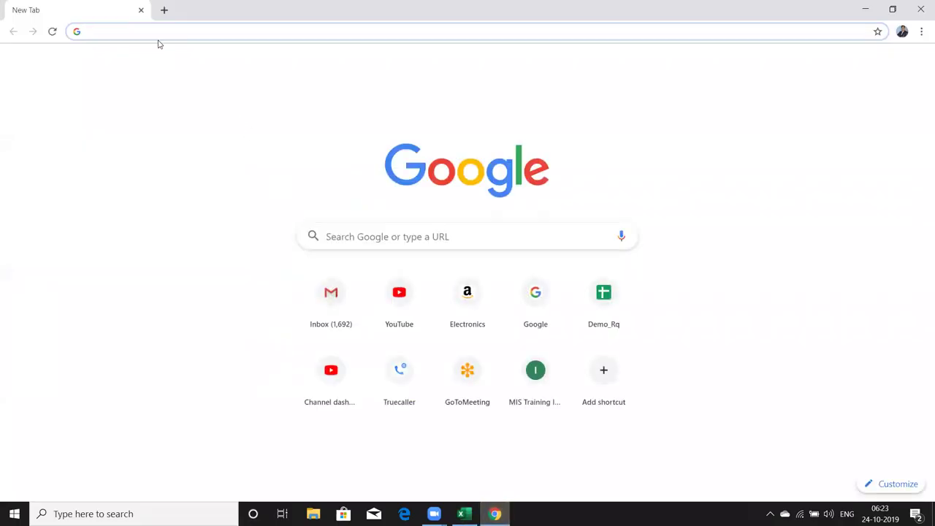
Search Google for 'vba function list' and open the TechOnTheNet VBA functions result
{"action": "type", "text": "vba"}
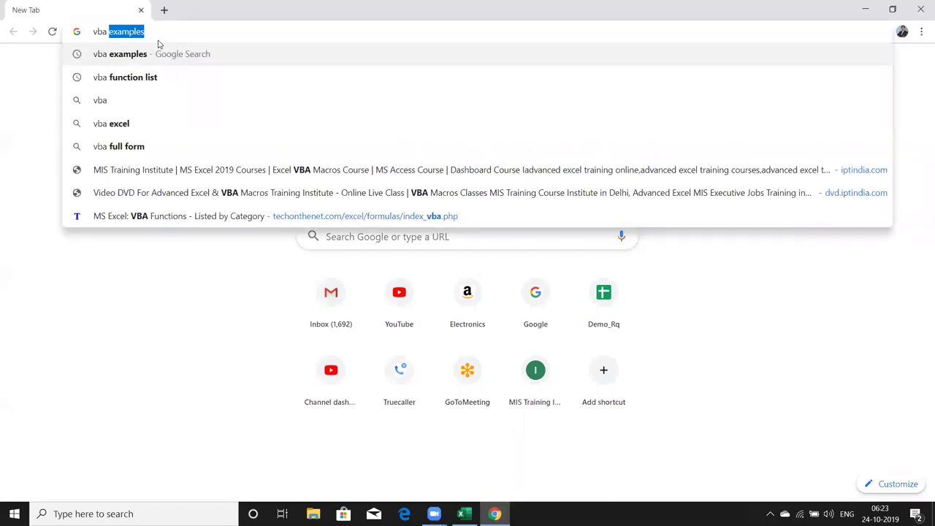
{"action": "key", "text": "Down"}
{"action": "key", "text": "Down"}
{"action": "key", "text": "Up"}
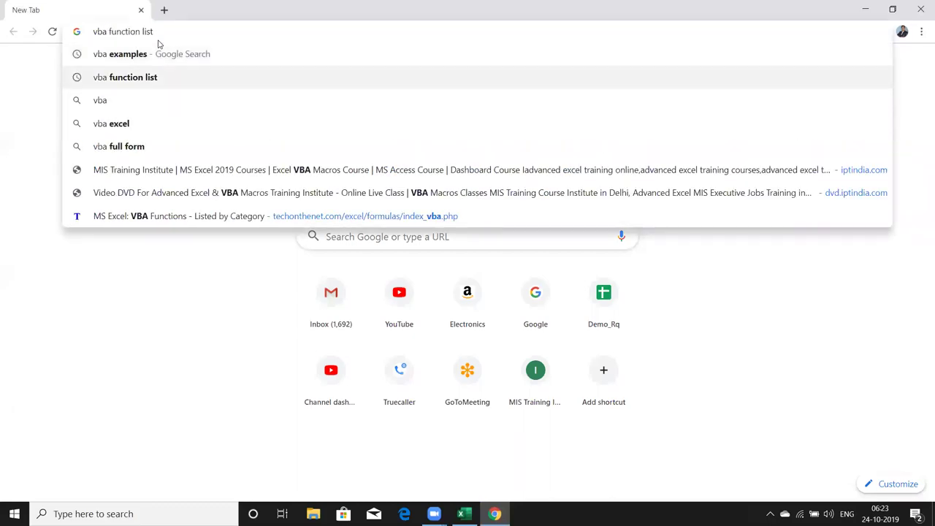
{"action": "key", "text": "Return"}
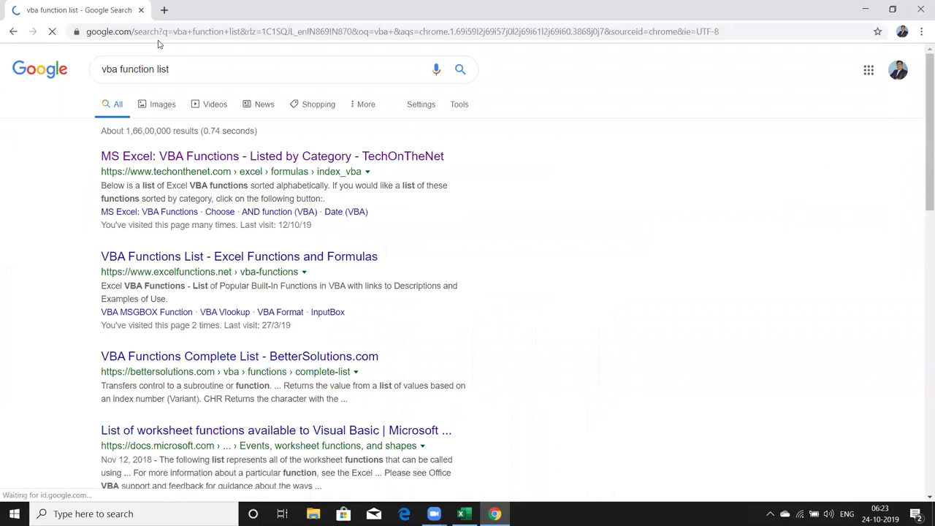
{"action": "left_click", "coordinate": [190, 163]}
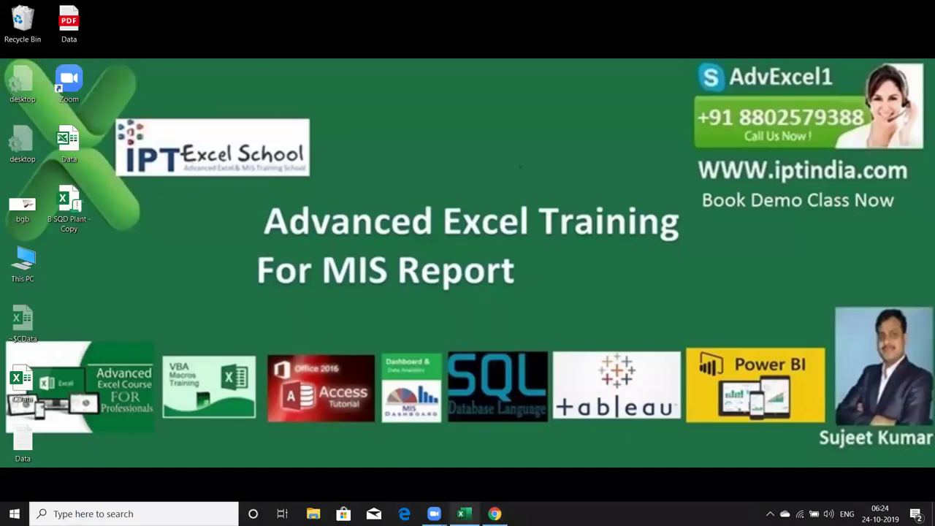
Enter dasd12364adasd, 1245sdasdas, asd1524 and 15asd45a54 into cells A1 through A4
{"action": "type", "text": "12364"}
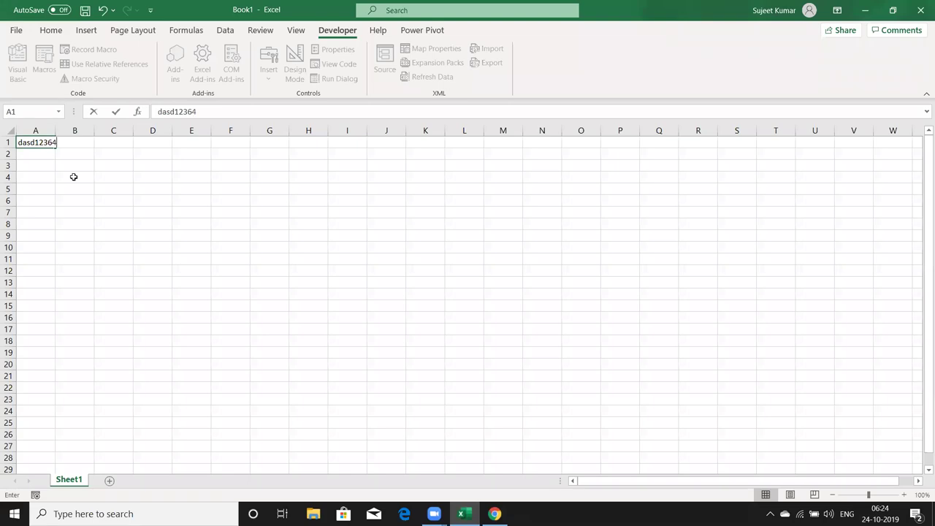
{"action": "type", "text": "adasd"}
{"action": "key", "text": "Return"}
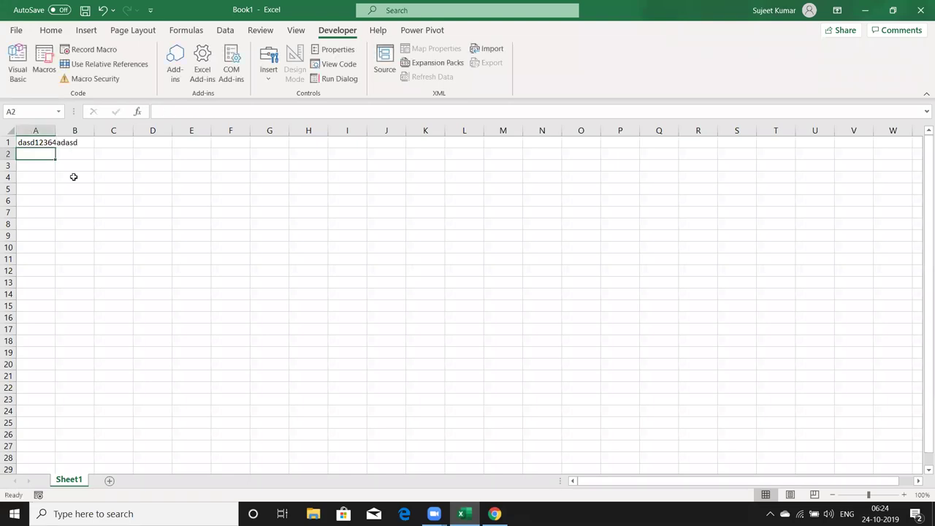
{"action": "type", "text": "1245sdasdas"}
{"action": "key", "text": "Return"}
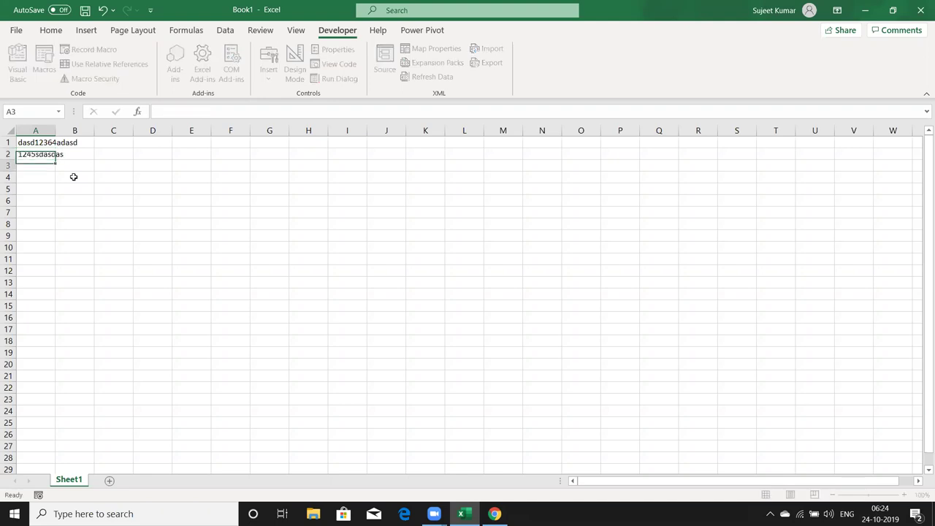
{"action": "type", "text": "asd1524"}
{"action": "key", "text": "Return"}
{"action": "type", "text": "15asd45a+5"}
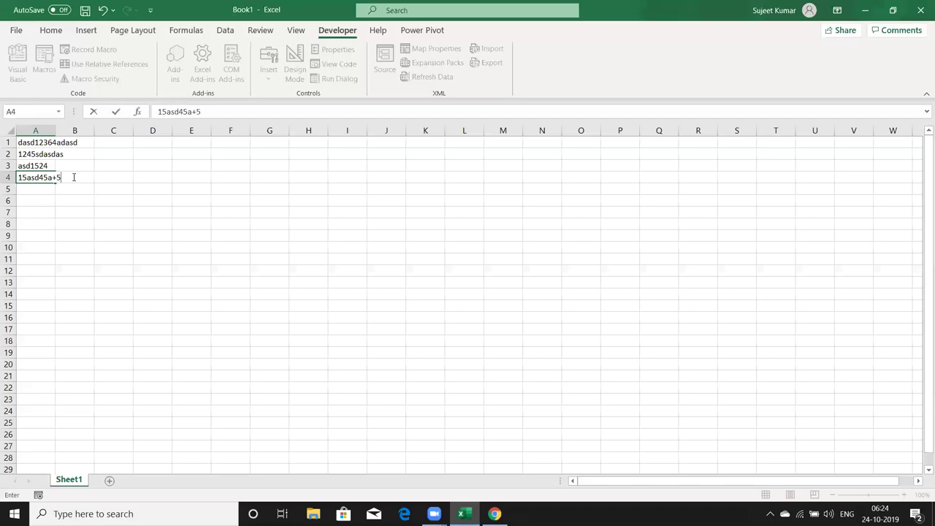
{"action": "key", "text": "BackSpace"}
{"action": "key", "text": "BackSpace"}
{"action": "type", "text": "54"}
{"action": "left_click", "coordinate": [82, 187]}
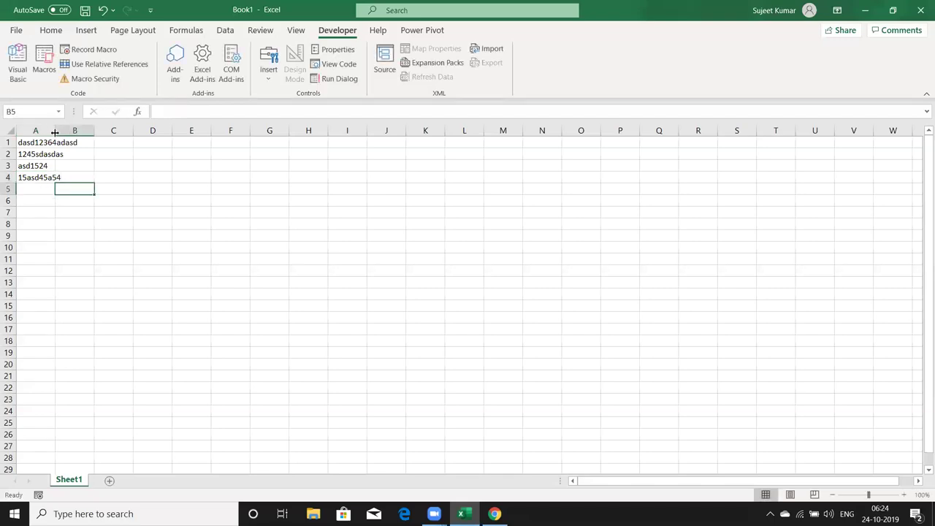
Autofit column A to its longest entry and select B1
{"action": "double_click", "coordinate": [55, 132]}
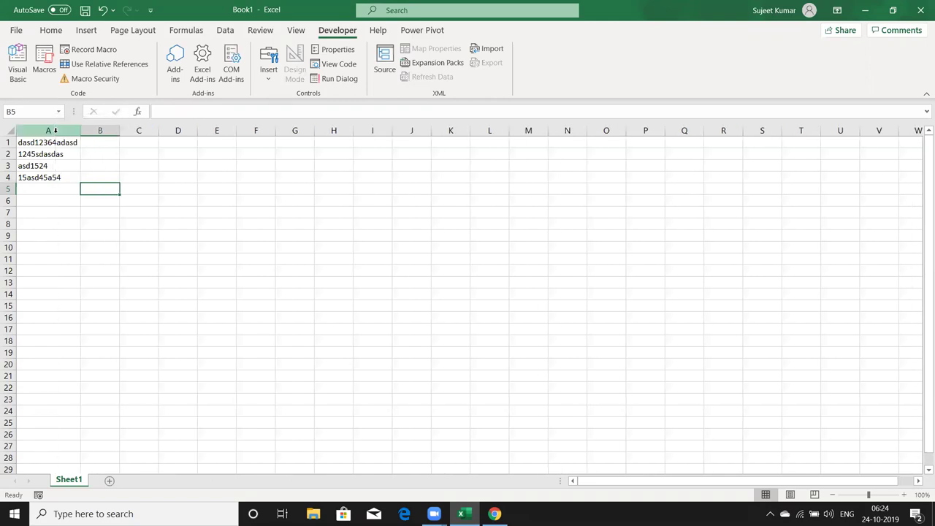
{"action": "left_click", "coordinate": [94, 143]}
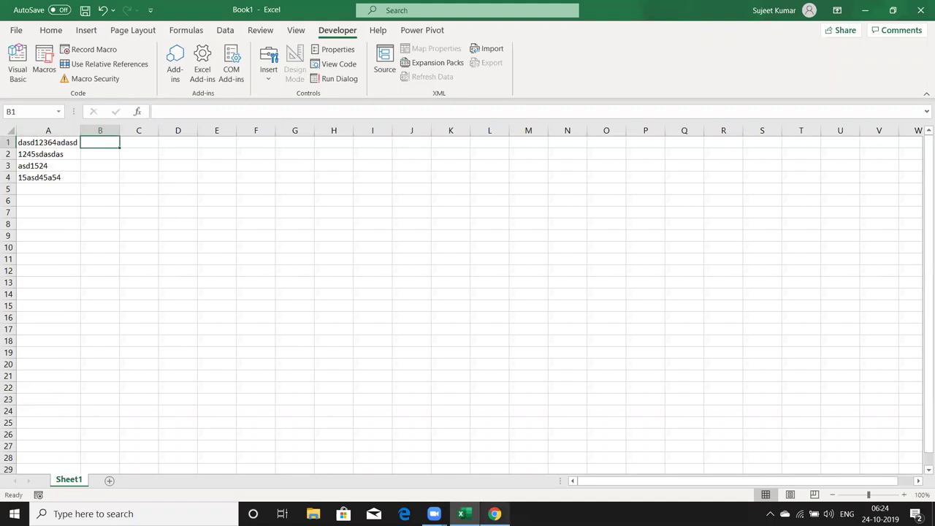
{"action": "left_click", "coordinate": [494, 513]}
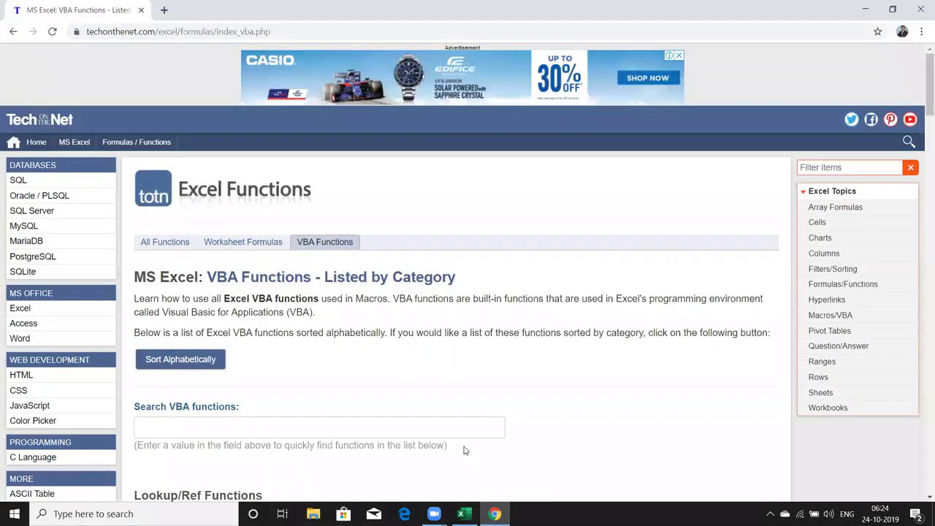
Scroll the VBA functions page down to the String/Text Functions list with ASC, CHR and INSTR
{"action": "scroll", "coordinate": [463, 449], "scroll_direction": "down", "scroll_amount": 1}
{"action": "scroll", "coordinate": [463, 450], "scroll_direction": "down", "scroll_amount": 1}
{"action": "scroll", "coordinate": [463, 450], "scroll_direction": "down", "scroll_amount": 1}
{"action": "scroll", "coordinate": [463, 450], "scroll_direction": "down", "scroll_amount": 1}
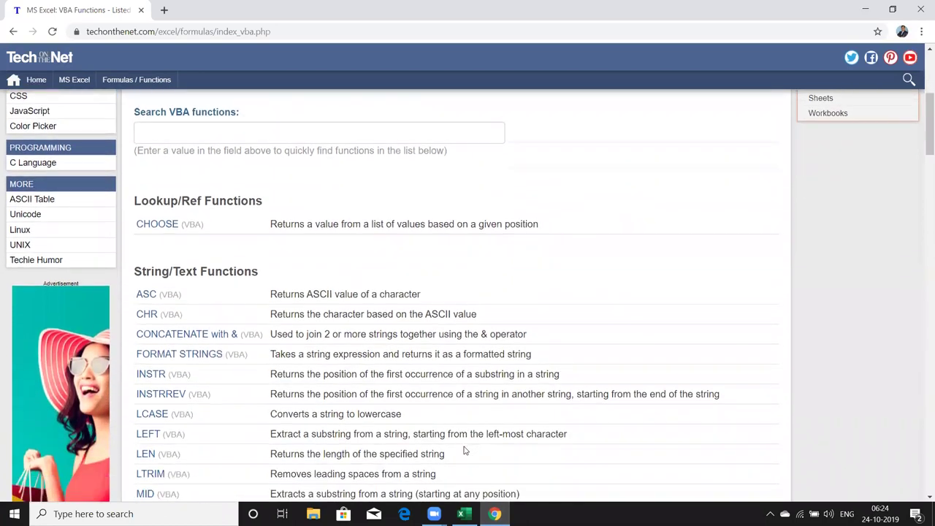
{"action": "scroll", "coordinate": [463, 450], "scroll_direction": "down", "scroll_amount": 1}
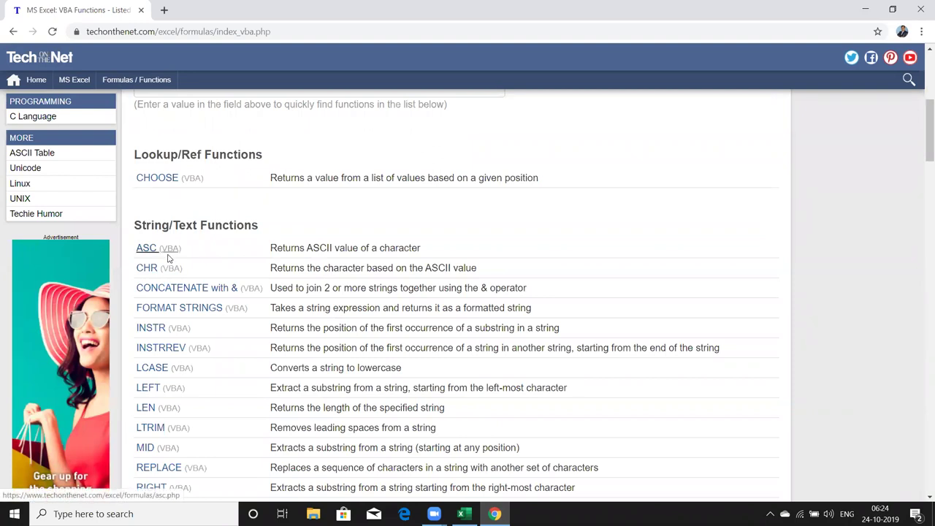
Back in Excel, enter the letter A in cell G3
{"action": "key", "text": "alt+Tab"}
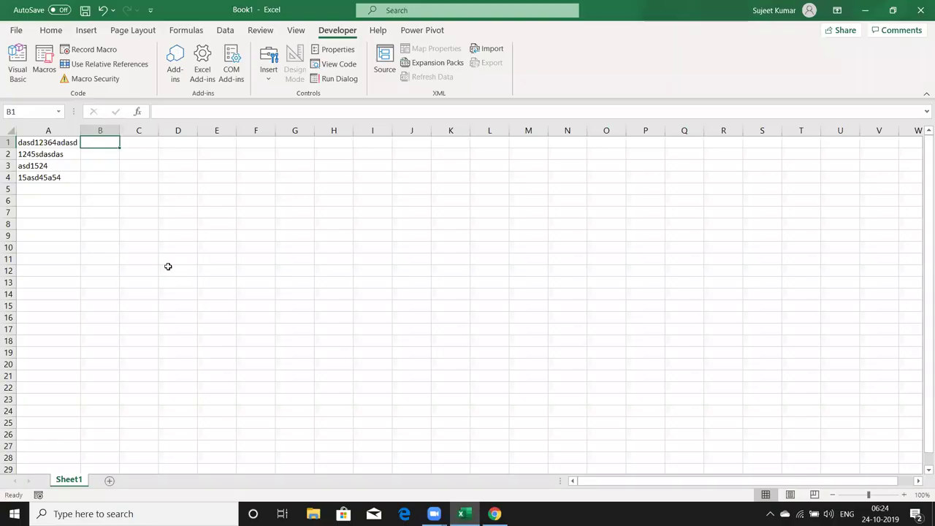
{"action": "left_click", "coordinate": [284, 164]}
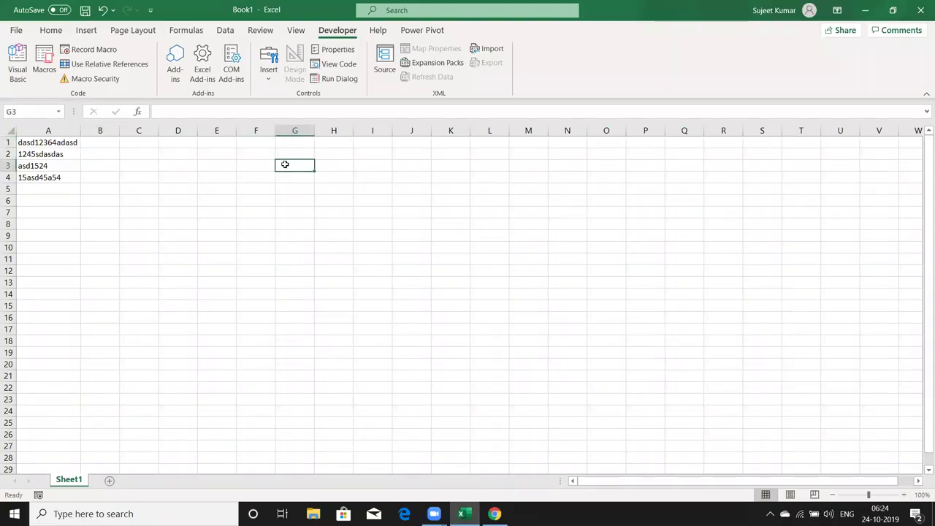
{"action": "type", "text": "A"}
{"action": "key", "text": "Tab"}
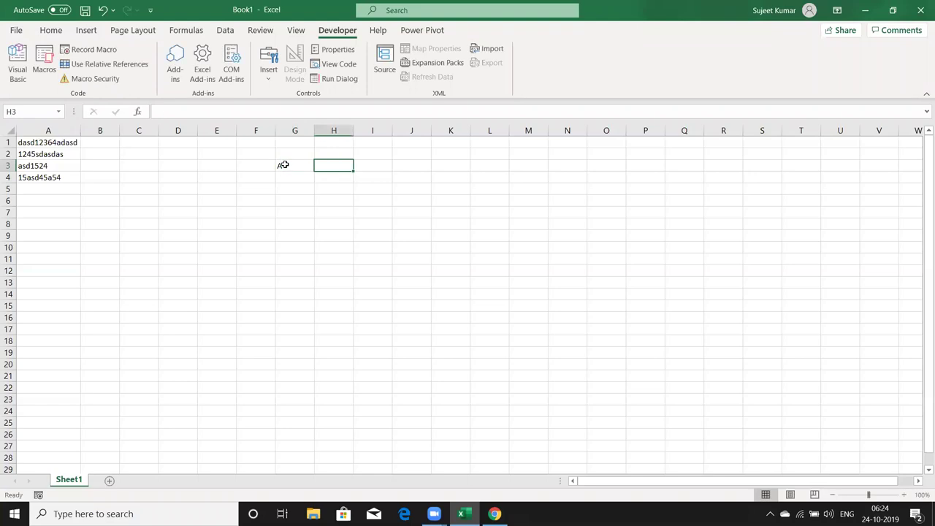
Enter =CODE(G3) in H3, returning 65
{"action": "type", "text": "=coe"}
{"action": "key", "text": "BackSpace"}
{"action": "key", "text": "Tab"}
{"action": "key", "text": "Down"}
{"action": "key", "text": "Left"}
{"action": "key", "text": "Up"}
{"action": "key", "text": "Return"}
{"action": "key", "text": "Left"}
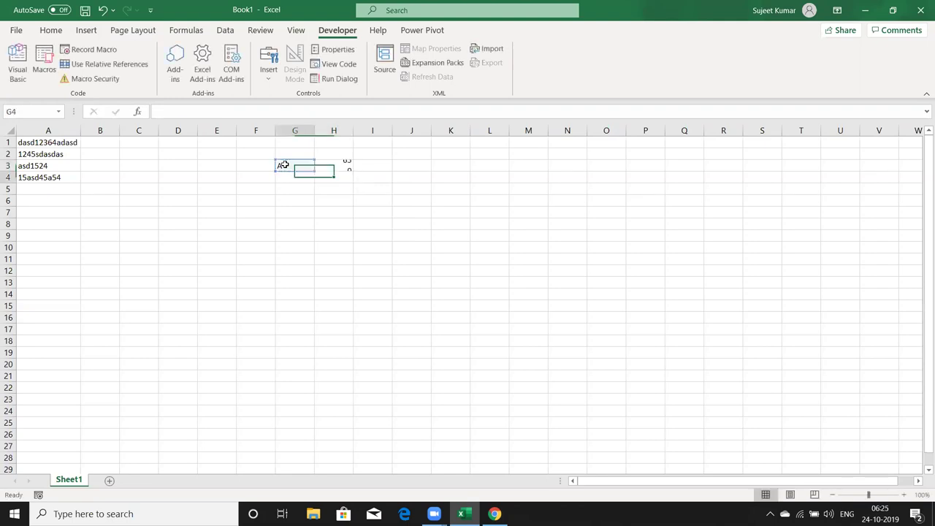
{"action": "key", "text": "Up"}
{"action": "key", "text": "Right"}
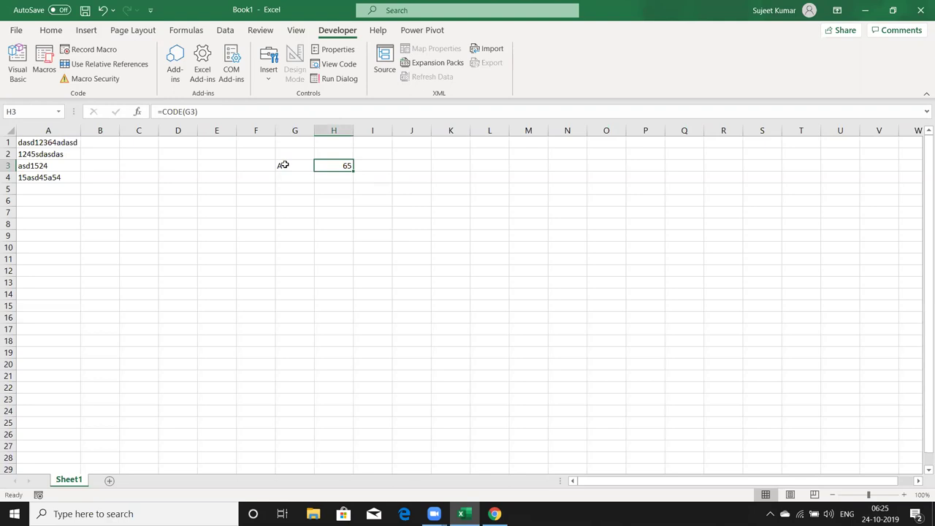
Enter =CHAR(H3) in I3, turning 65 back into A
{"action": "key", "text": "Right"}
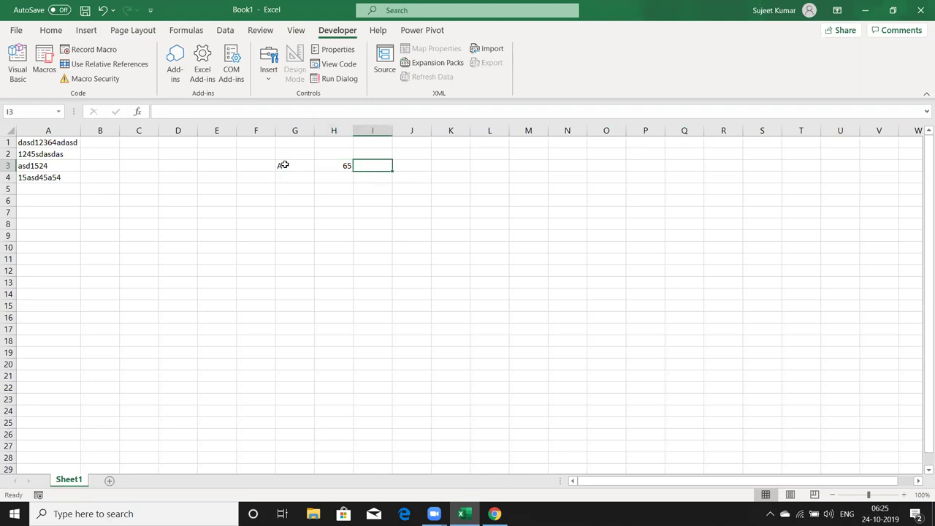
{"action": "type", "text": "=cod"}
{"action": "key", "text": "BackSpace"}
{"action": "key", "text": "BackSpace"}
{"action": "key", "text": "BackSpace"}
{"action": "type", "text": "ch"}
{"action": "key", "text": "Tab"}
{"action": "key", "text": "Left"}
{"action": "key", "text": "Return"}
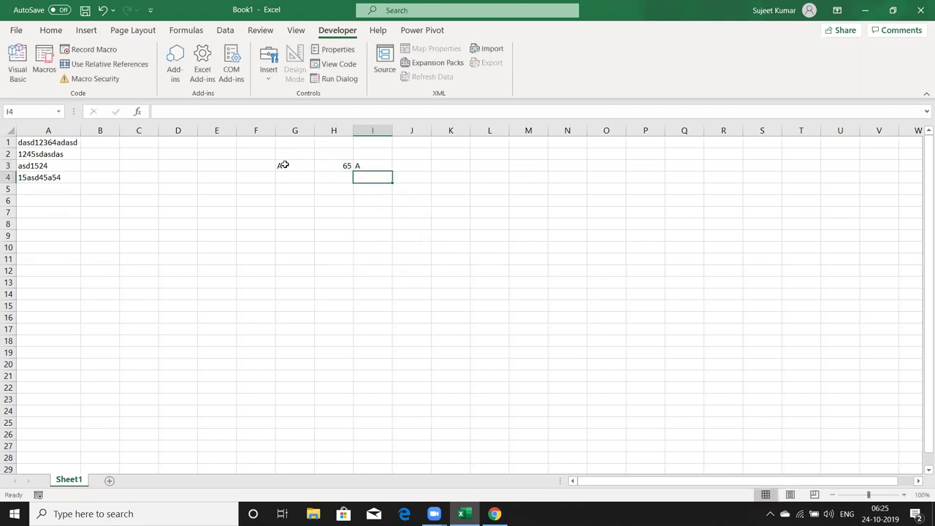
Peek into the VBA editor, return to the sheet, then bring the TechOnTheNet functions page forward
{"action": "left_click", "coordinate": [7, 68]}
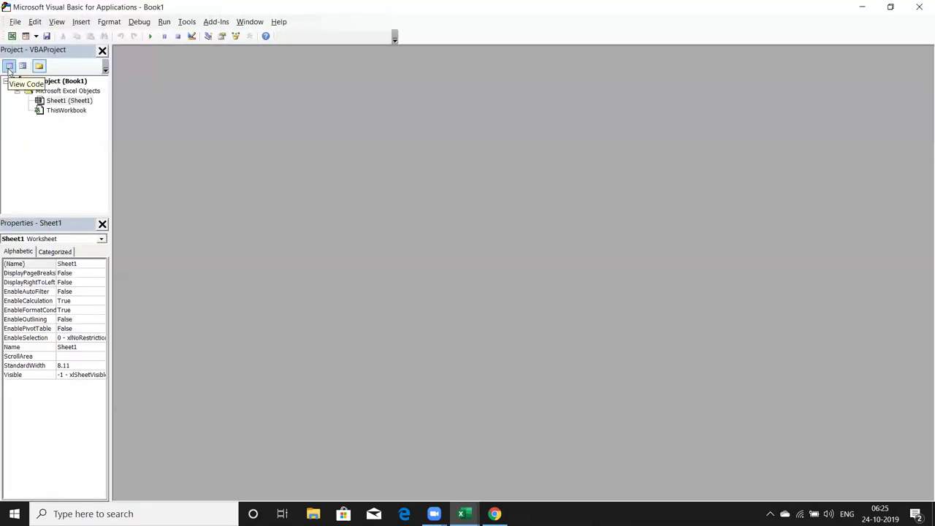
{"action": "key", "text": "alt+F11"}
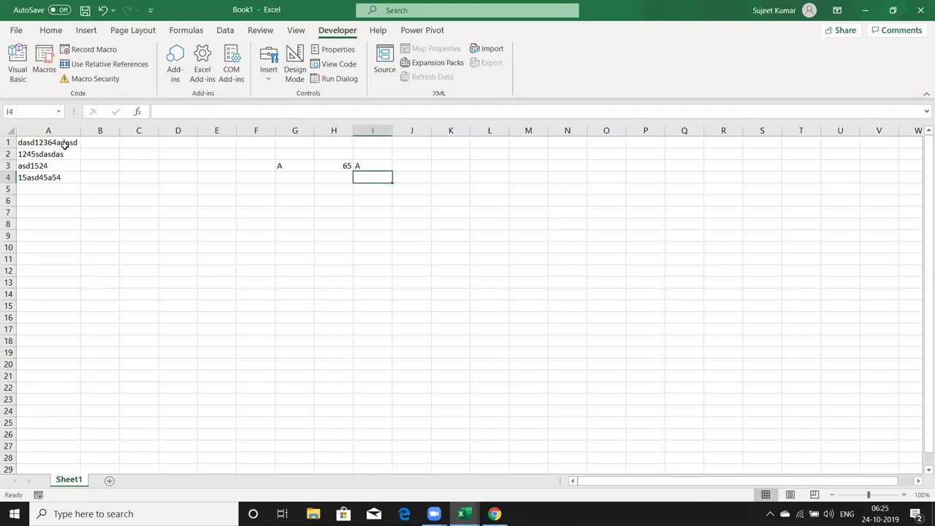
{"action": "left_click", "coordinate": [61, 145]}
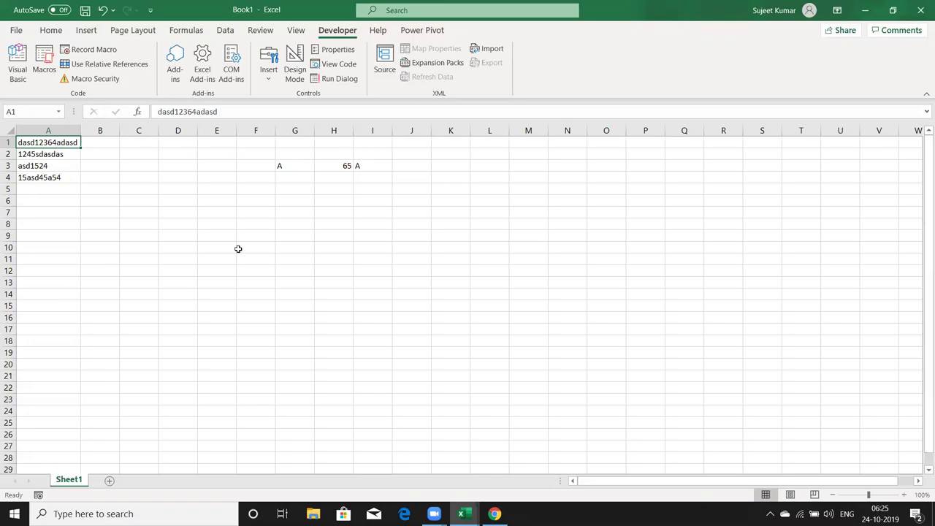
{"action": "left_click", "coordinate": [291, 173]}
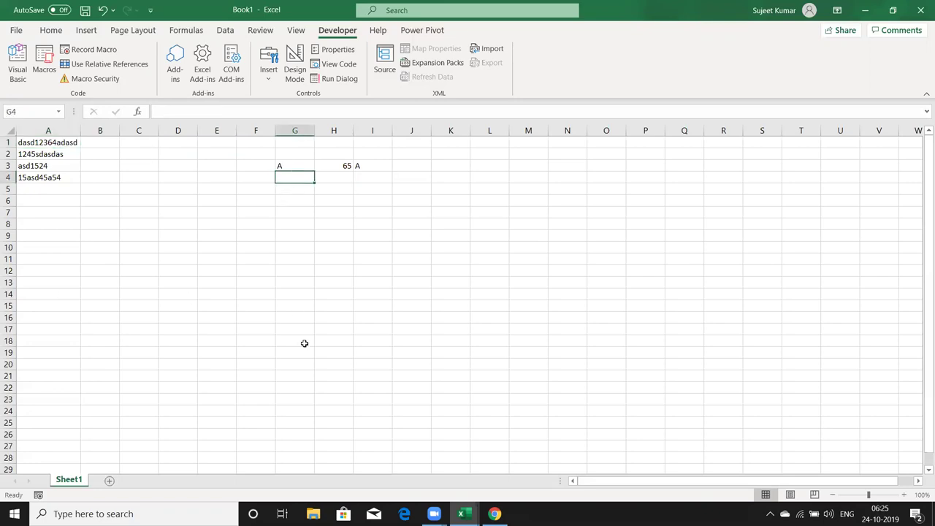
{"action": "left_click", "coordinate": [495, 513]}
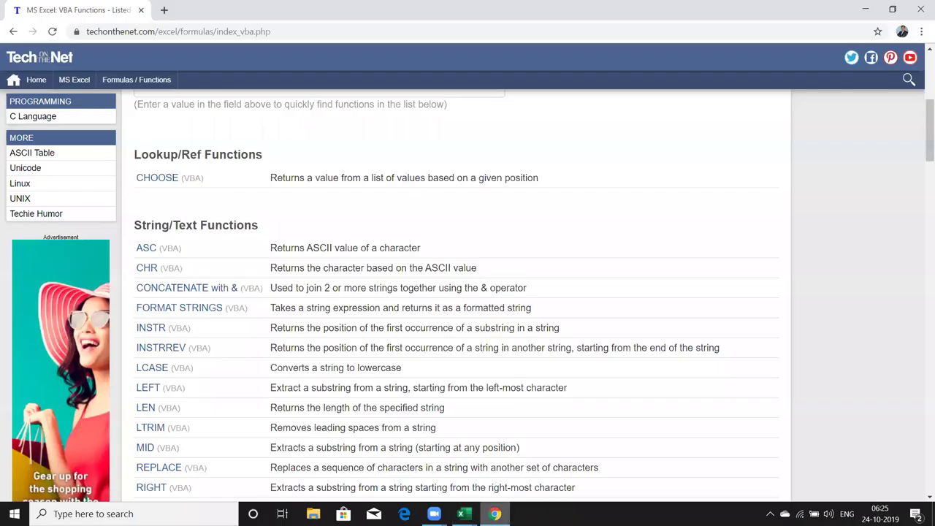
Open the ASC function page, then follow its 'ASCII value' link to the ASCII Table
{"action": "left_click", "coordinate": [159, 254]}
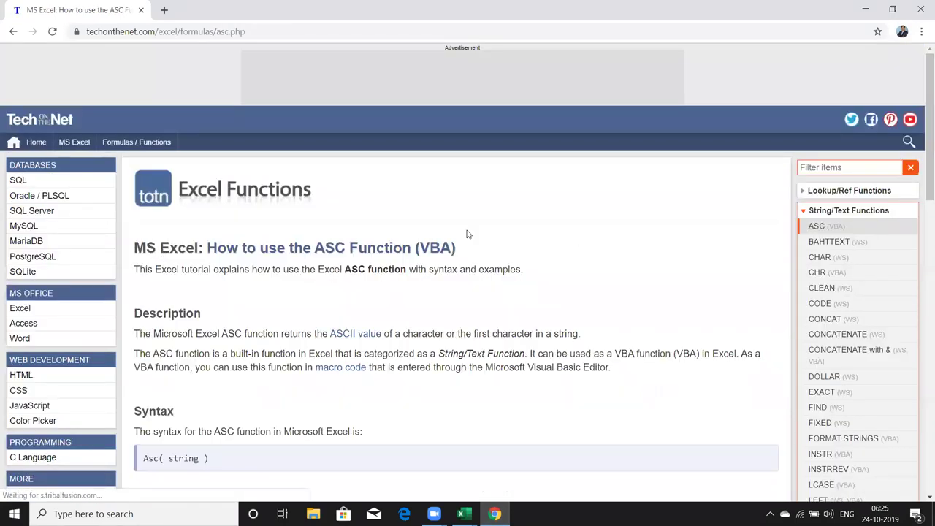
{"action": "left_click", "coordinate": [363, 336]}
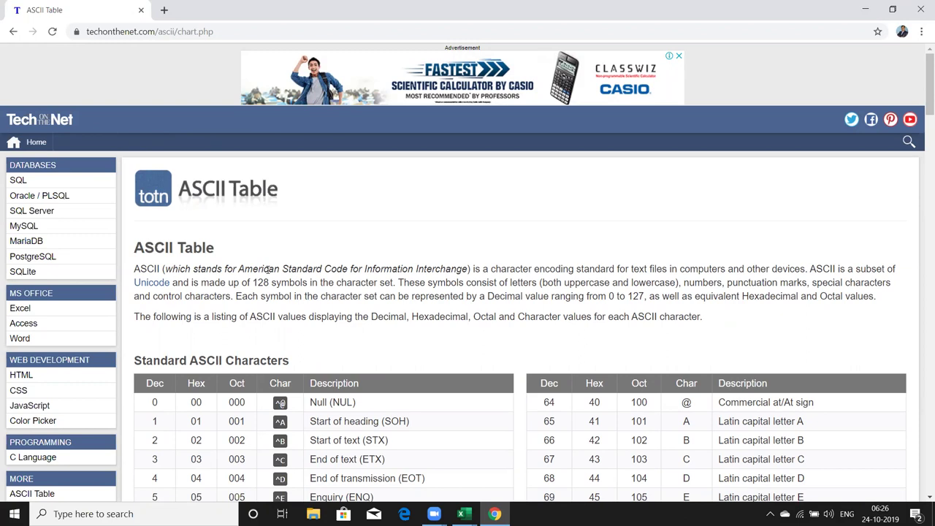
{"action": "scroll", "coordinate": [268, 269], "scroll_direction": "down", "scroll_amount": 1}
{"action": "scroll", "coordinate": [268, 271], "scroll_direction": "down", "scroll_amount": 3}
{"action": "scroll", "coordinate": [268, 274], "scroll_direction": "up", "scroll_amount": 1}
{"action": "scroll", "coordinate": [268, 274], "scroll_direction": "down", "scroll_amount": 1}
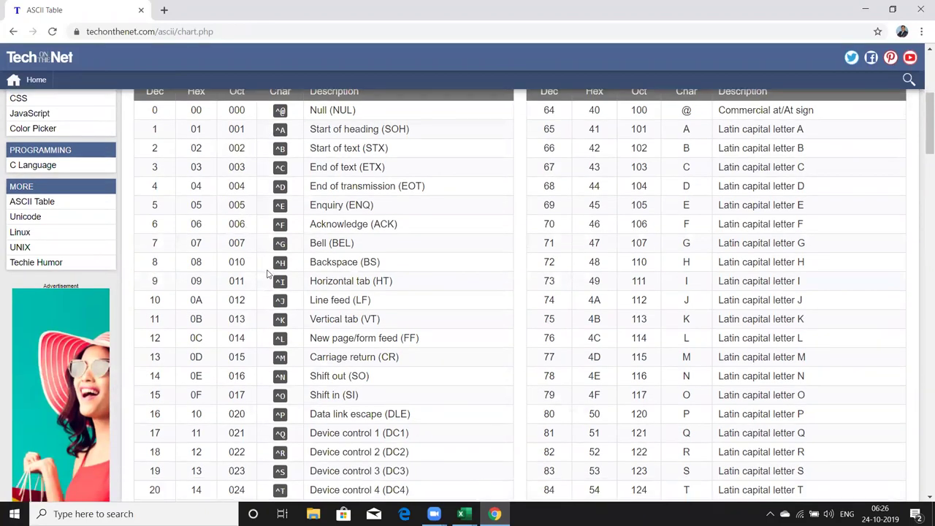
{"action": "scroll", "coordinate": [268, 274], "scroll_direction": "down", "scroll_amount": 1}
{"action": "scroll", "coordinate": [268, 274], "scroll_direction": "up", "scroll_amount": 1}
{"action": "scroll", "coordinate": [268, 273], "scroll_direction": "down", "scroll_amount": 1}
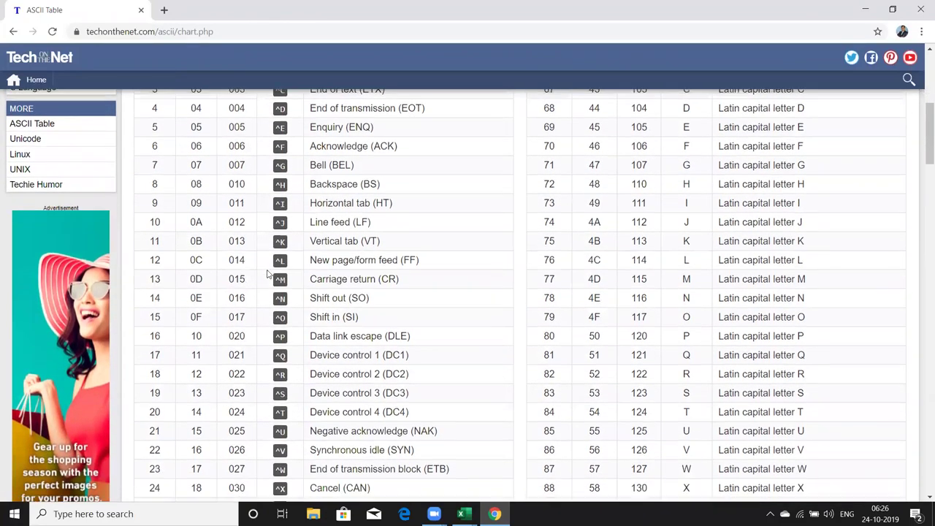
{"action": "scroll", "coordinate": [268, 274], "scroll_direction": "down", "scroll_amount": 1}
{"action": "scroll", "coordinate": [268, 274], "scroll_direction": "down", "scroll_amount": 1}
{"action": "scroll", "coordinate": [268, 274], "scroll_direction": "down", "scroll_amount": 3}
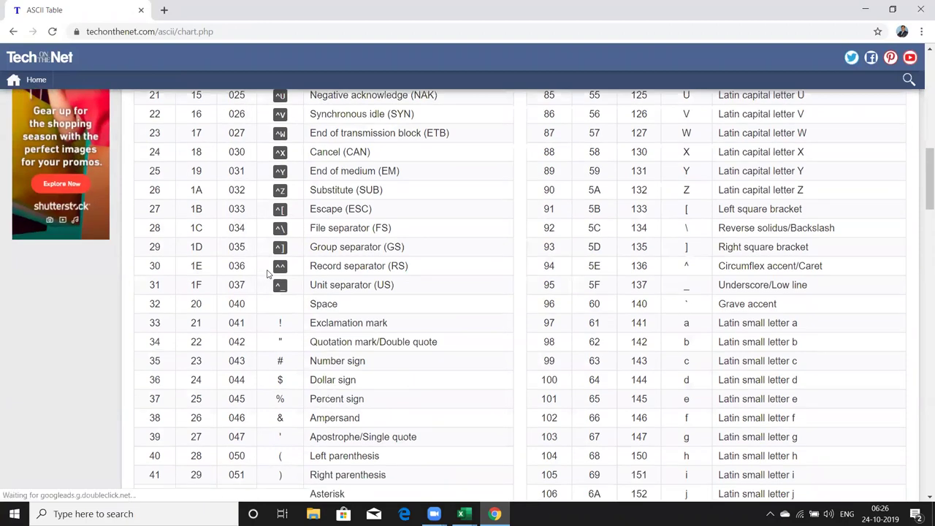
{"action": "scroll", "coordinate": [268, 274], "scroll_direction": "down", "scroll_amount": 1}
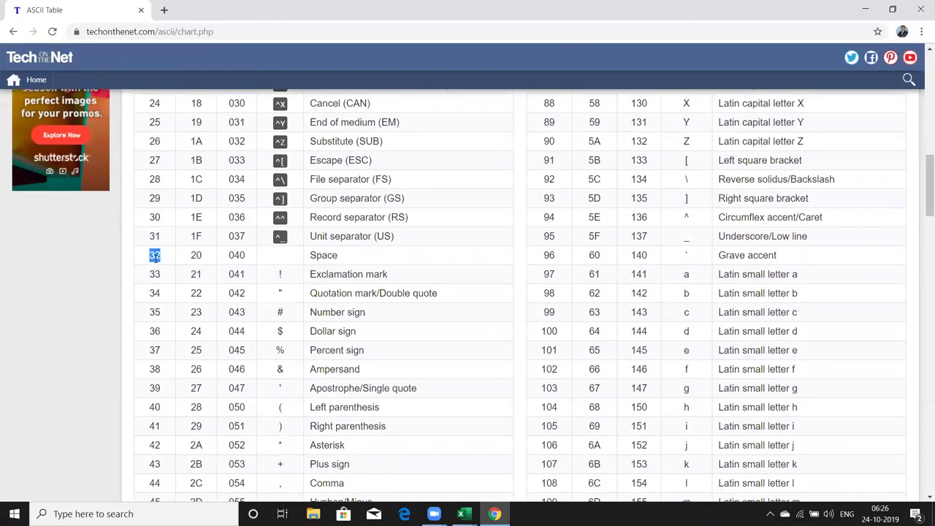
{"action": "scroll", "coordinate": [154, 256], "scroll_direction": "down", "scroll_amount": 1}
{"action": "scroll", "coordinate": [154, 258], "scroll_direction": "down", "scroll_amount": 1}
{"action": "scroll", "coordinate": [155, 260], "scroll_direction": "down", "scroll_amount": 1}
{"action": "scroll", "coordinate": [154, 260], "scroll_direction": "down", "scroll_amount": 1}
{"action": "scroll", "coordinate": [155, 261], "scroll_direction": "down", "scroll_amount": 1}
{"action": "scroll", "coordinate": [154, 262], "scroll_direction": "down", "scroll_amount": 1}
{"action": "scroll", "coordinate": [155, 263], "scroll_direction": "down", "scroll_amount": 1}
{"action": "scroll", "coordinate": [155, 263], "scroll_direction": "down", "scroll_amount": 1}
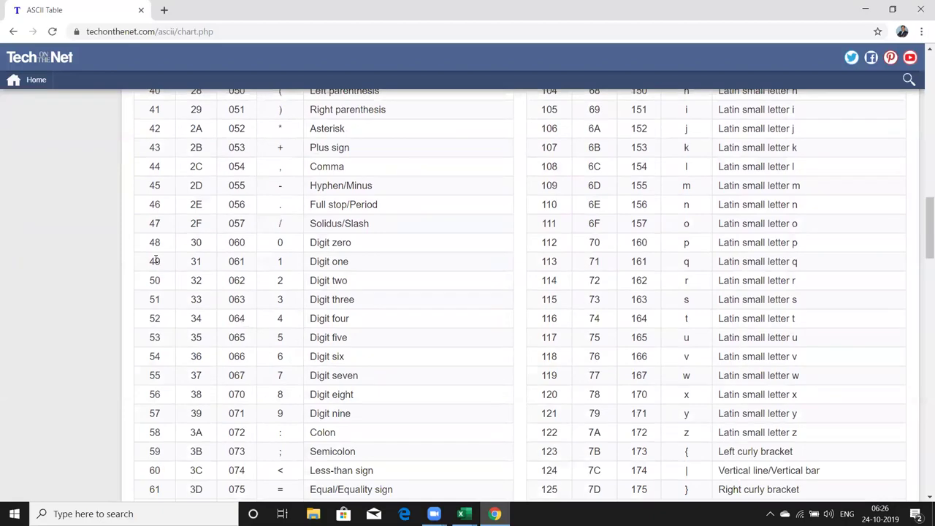
{"action": "scroll", "coordinate": [155, 261], "scroll_direction": "down", "scroll_amount": 1}
{"action": "scroll", "coordinate": [155, 259], "scroll_direction": "down", "scroll_amount": 1}
{"action": "scroll", "coordinate": [154, 258], "scroll_direction": "up", "scroll_amount": 1}
{"action": "scroll", "coordinate": [155, 259], "scroll_direction": "up", "scroll_amount": 1}
{"action": "scroll", "coordinate": [154, 260], "scroll_direction": "up", "scroll_amount": 5}
{"action": "scroll", "coordinate": [155, 259], "scroll_direction": "up", "scroll_amount": 4}
{"action": "scroll", "coordinate": [155, 259], "scroll_direction": "up", "scroll_amount": 1}
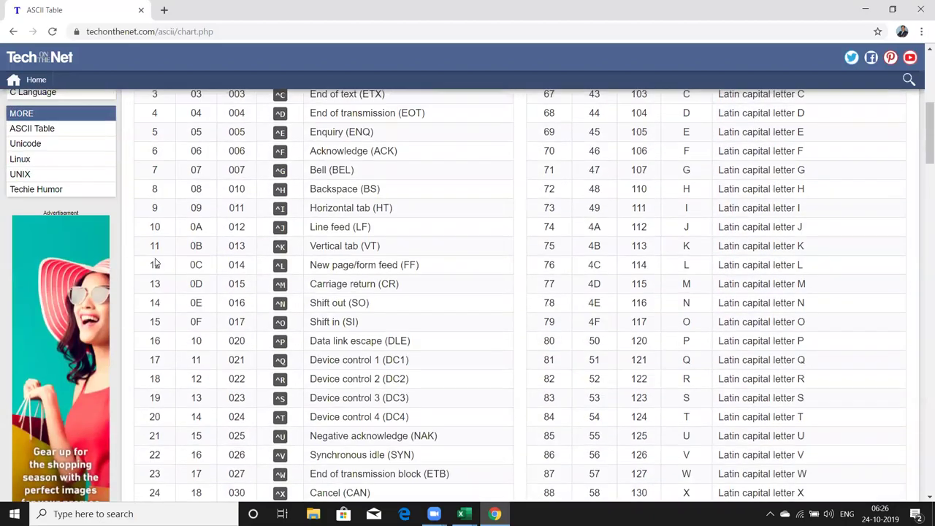
{"action": "scroll", "coordinate": [154, 260], "scroll_direction": "up", "scroll_amount": 2}
{"action": "scroll", "coordinate": [154, 261], "scroll_direction": "down", "scroll_amount": 1}
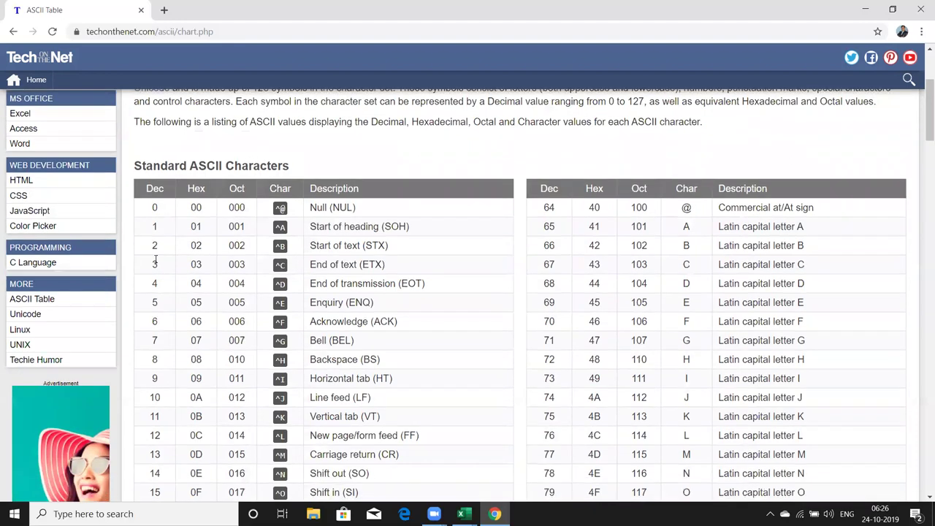
{"action": "scroll", "coordinate": [155, 259], "scroll_direction": "down", "scroll_amount": 1}
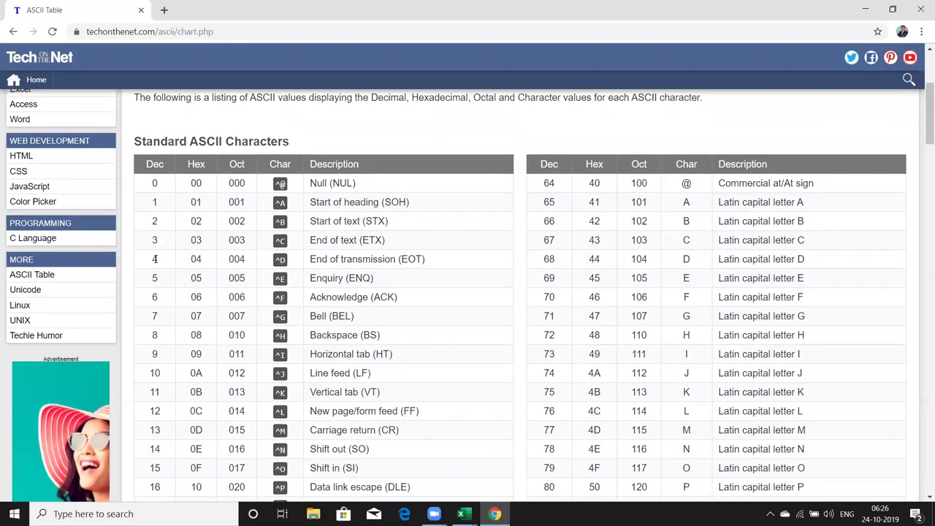
{"action": "scroll", "coordinate": [155, 258], "scroll_direction": "down", "scroll_amount": 1}
{"action": "scroll", "coordinate": [155, 259], "scroll_direction": "down", "scroll_amount": 6}
{"action": "scroll", "coordinate": [155, 259], "scroll_direction": "down", "scroll_amount": 1}
{"action": "scroll", "coordinate": [155, 259], "scroll_direction": "down", "scroll_amount": 2}
{"action": "scroll", "coordinate": [155, 257], "scroll_direction": "down", "scroll_amount": 2}
{"action": "scroll", "coordinate": [156, 257], "scroll_direction": "down", "scroll_amount": 1}
{"action": "scroll", "coordinate": [156, 257], "scroll_direction": "down", "scroll_amount": 2}
{"action": "scroll", "coordinate": [155, 260], "scroll_direction": "up", "scroll_amount": 3}
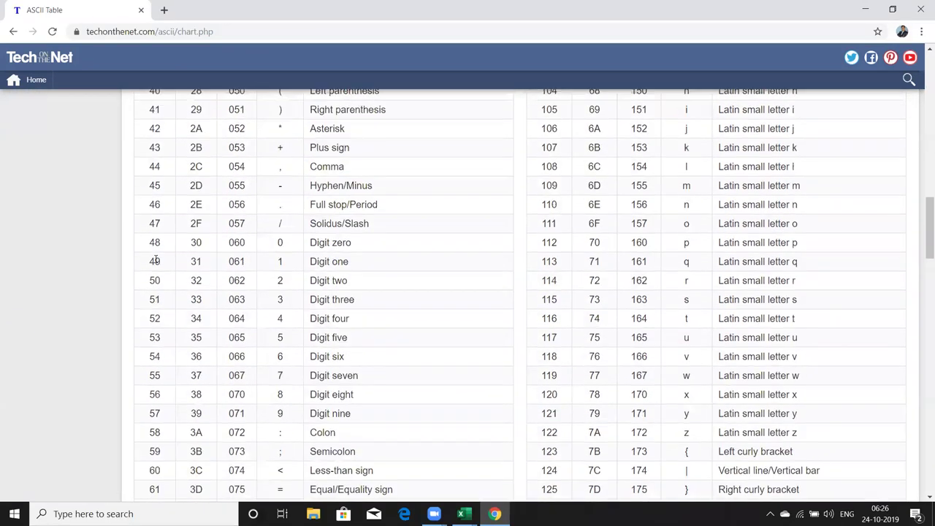
{"action": "scroll", "coordinate": [155, 260], "scroll_direction": "down", "scroll_amount": 1}
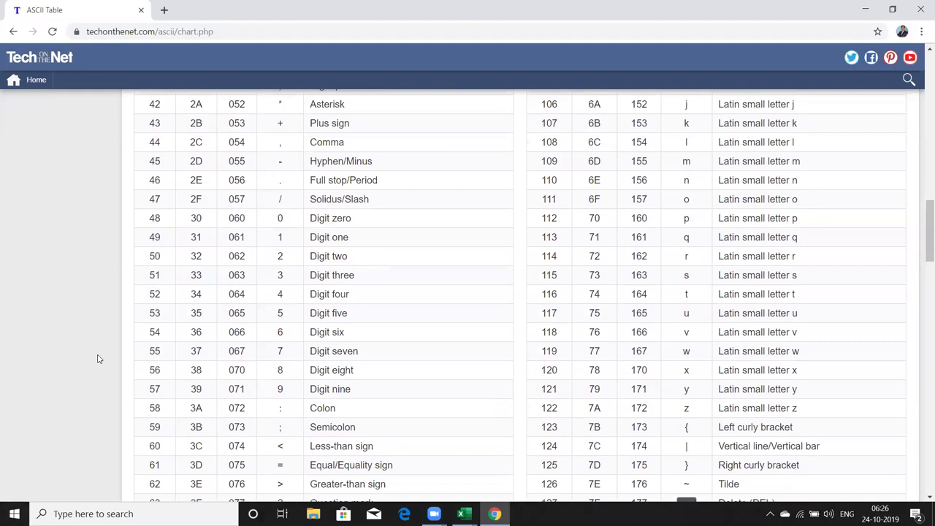
{"action": "double_click", "coordinate": [155, 408]}
{"action": "double_click", "coordinate": [548, 488]}
Enter =SUBSTITUTE(A1,CHAR(58),"") in B1 and accept Excel's formula correction
{"action": "key", "text": "alt+Tab"}
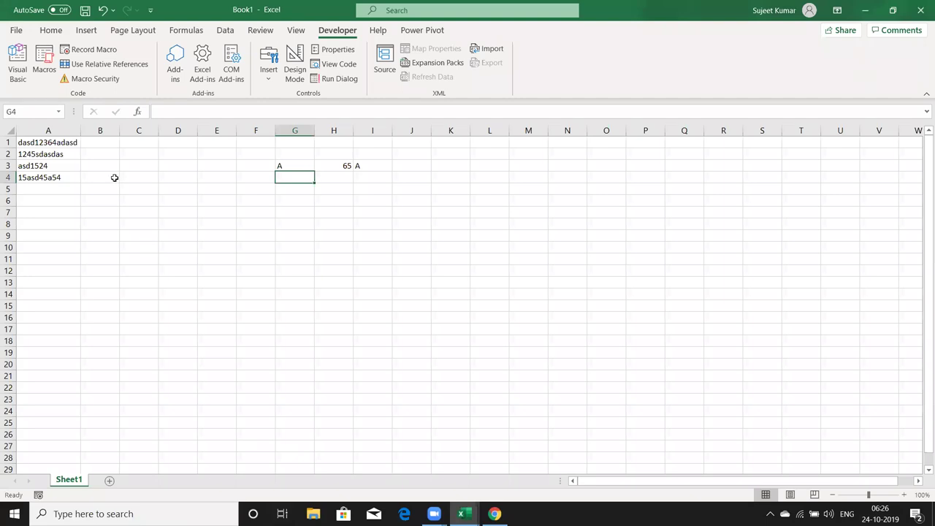
{"action": "left_click", "coordinate": [106, 142]}
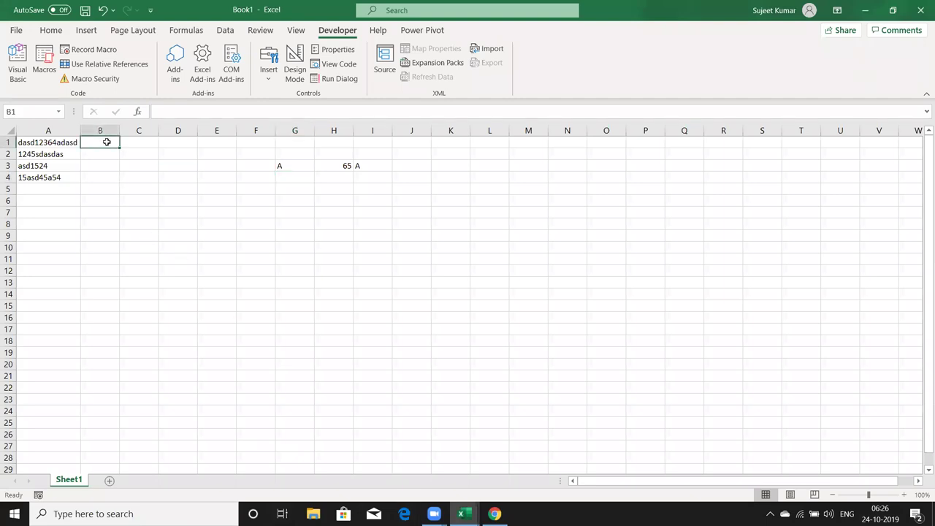
{"action": "type", "text": "=sub"}
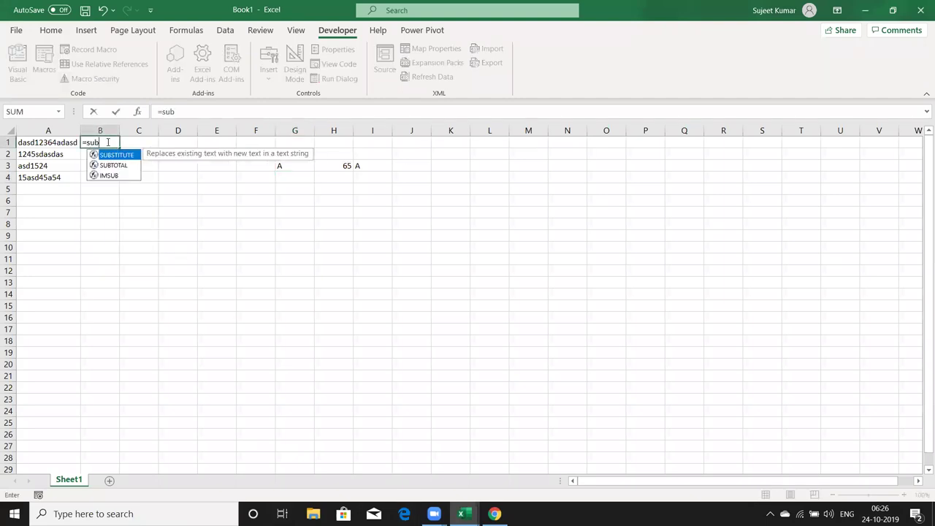
{"action": "key", "text": "Tab"}
{"action": "key", "text": "Left"}
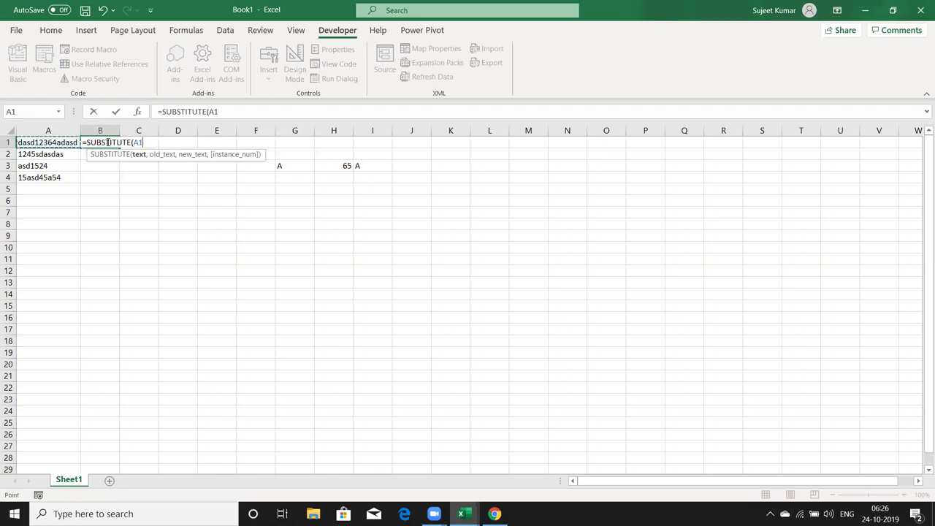
{"action": "type", "text": ","}
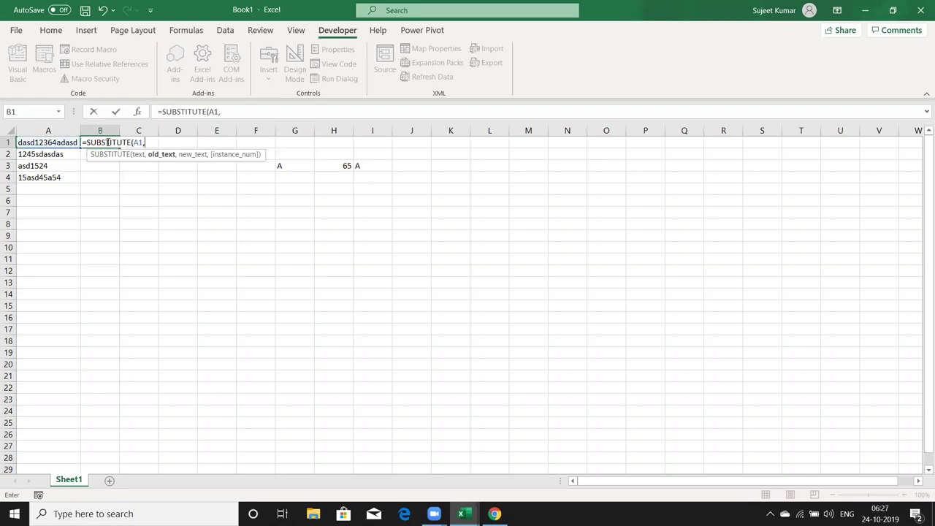
{"action": "type", "text": "ch"}
{"action": "key", "text": "Tab"}
{"action": "type", "text": "58"}
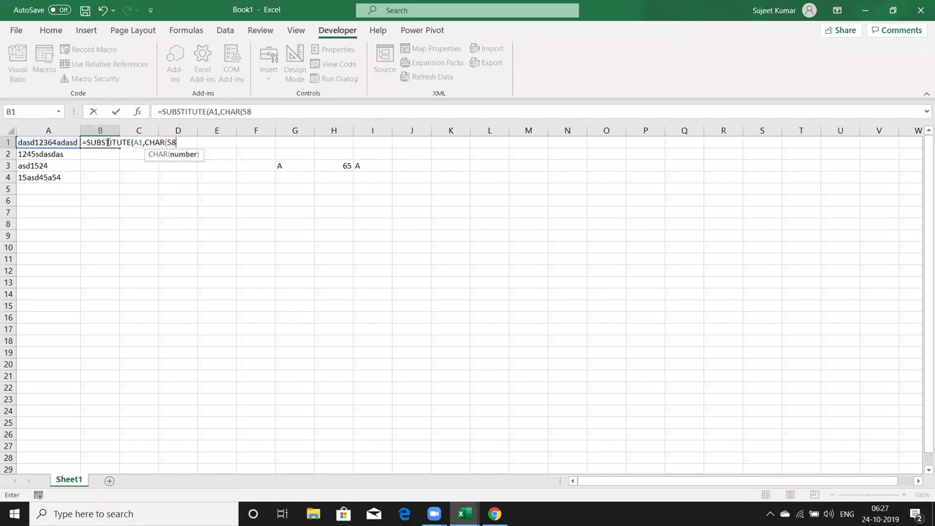
{"action": "type", "text": "),\"\""}
{"action": "key", "text": "Return"}
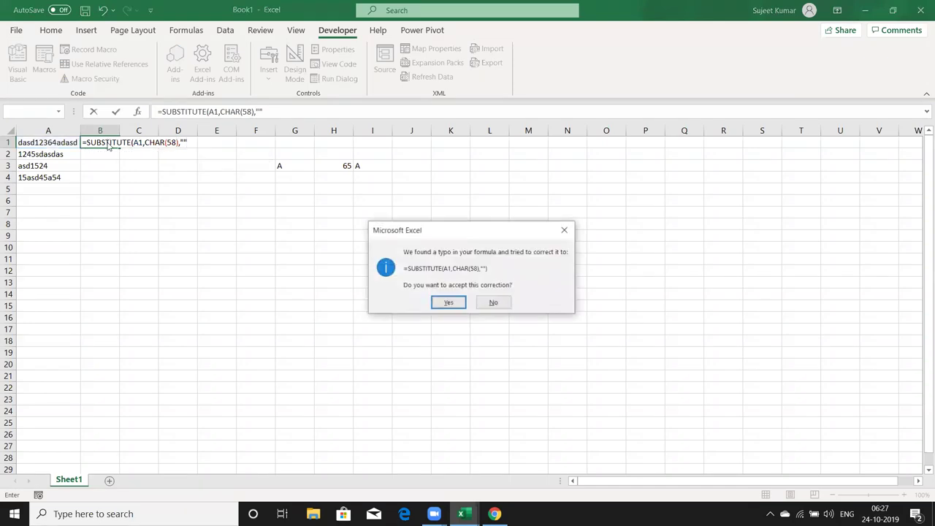
{"action": "key", "text": "Return"}
{"action": "left_click", "coordinate": [106, 141]}
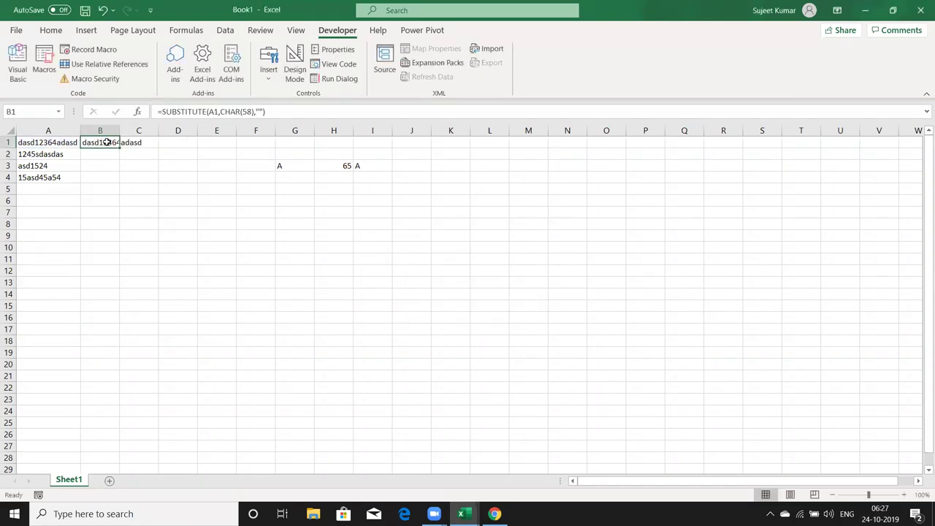
Try a formula in C1, then clear the entries from both B1 and C1
{"action": "key", "text": "Right"}
{"action": "type", "text": "=ch"}
{"action": "key", "text": "Tab"}
{"action": "key", "text": "BackSpace"}
{"action": "key", "text": "BackSpace"}
{"action": "key", "text": "BackSpace"}
{"action": "key", "text": "BackSpace"}
{"action": "key", "text": "BackSpace"}
{"action": "type", "text": "su"}
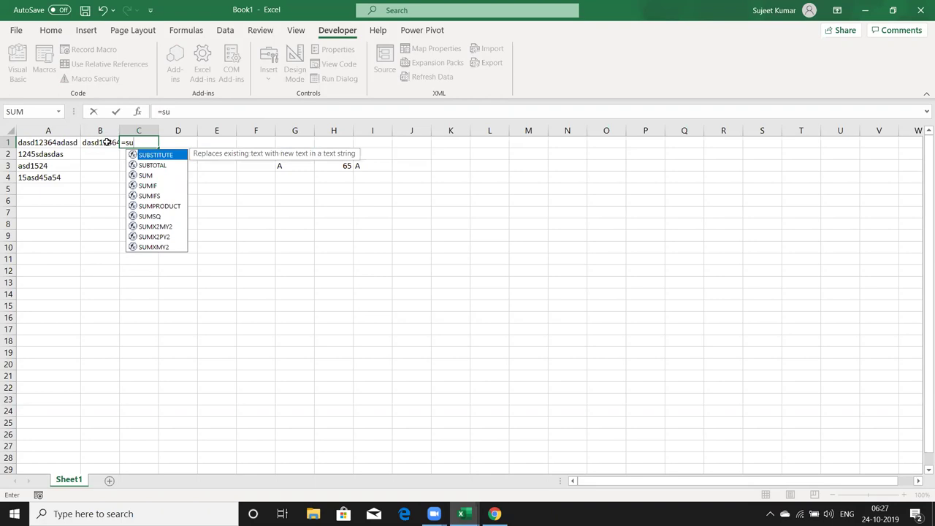
{"action": "key", "text": "Escape"}
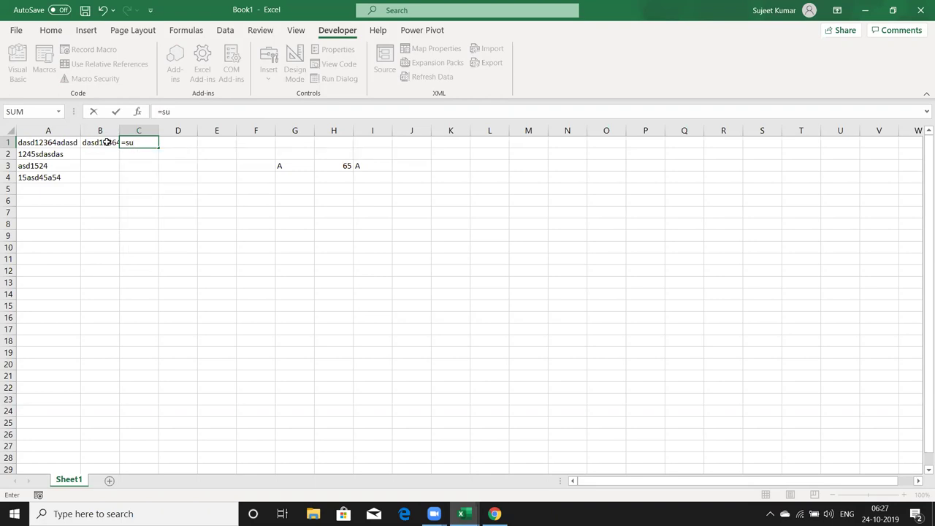
{"action": "left_click", "coordinate": [106, 142]}
{"action": "key", "text": "Delete"}
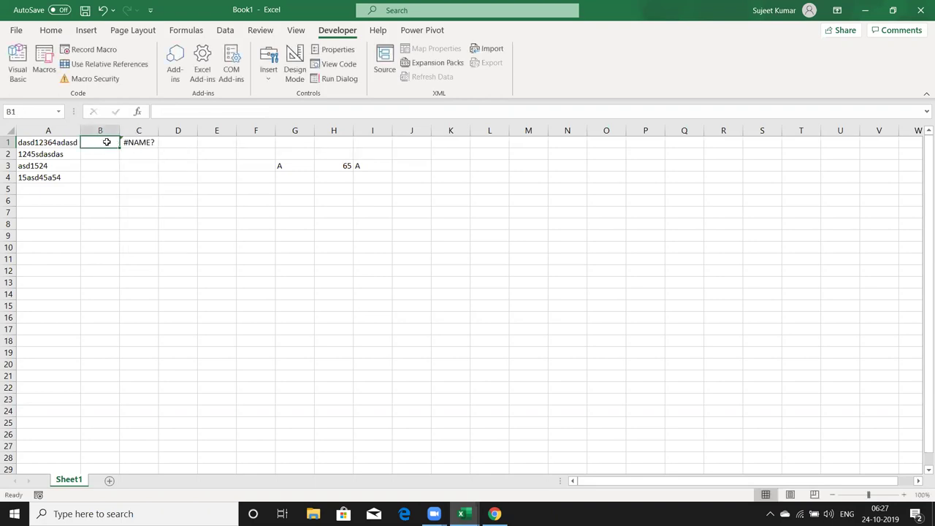
{"action": "key", "text": "Right"}
{"action": "key", "text": "Delete"}
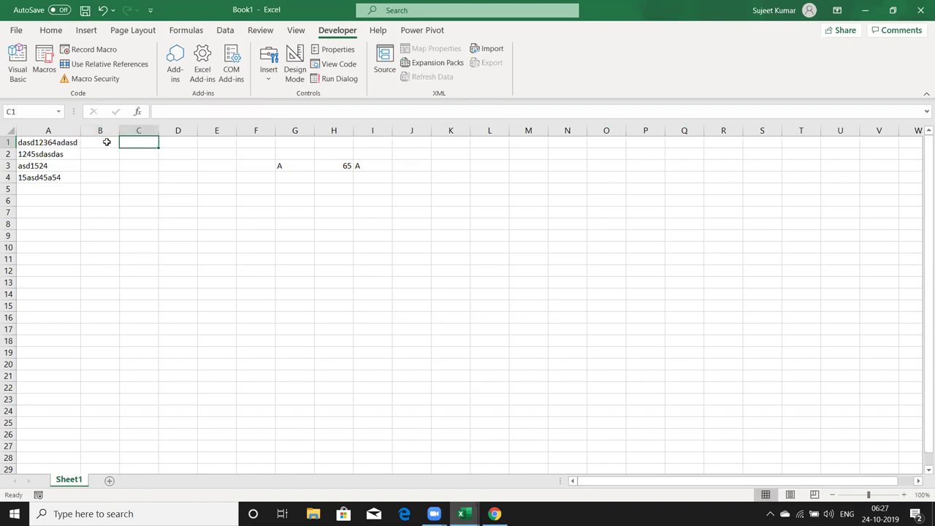
{"action": "key", "text": "alt+Tab"}
{"action": "key", "text": "alt+Tab"}
{"action": "key", "text": "alt+Tab"}
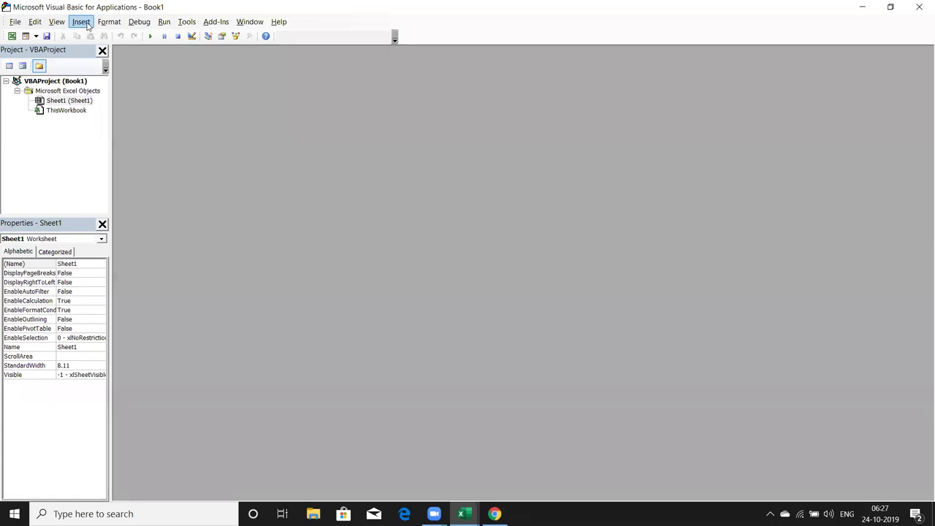
Insert Module1 and declare Function RAW(n As String)
{"action": "left_click", "coordinate": [81, 22]}
{"action": "left_click", "coordinate": [106, 62]}
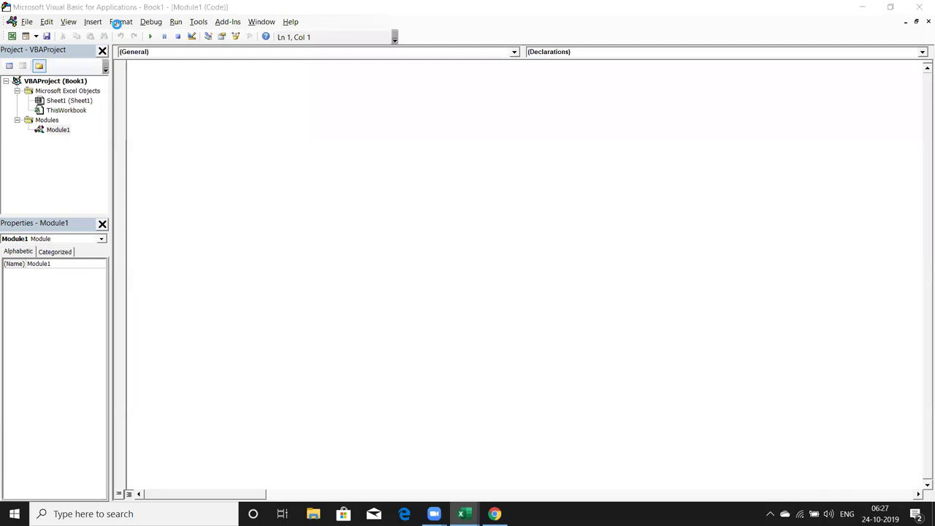
{"action": "left_click", "coordinate": [194, 92]}
{"action": "type", "text": "function "}
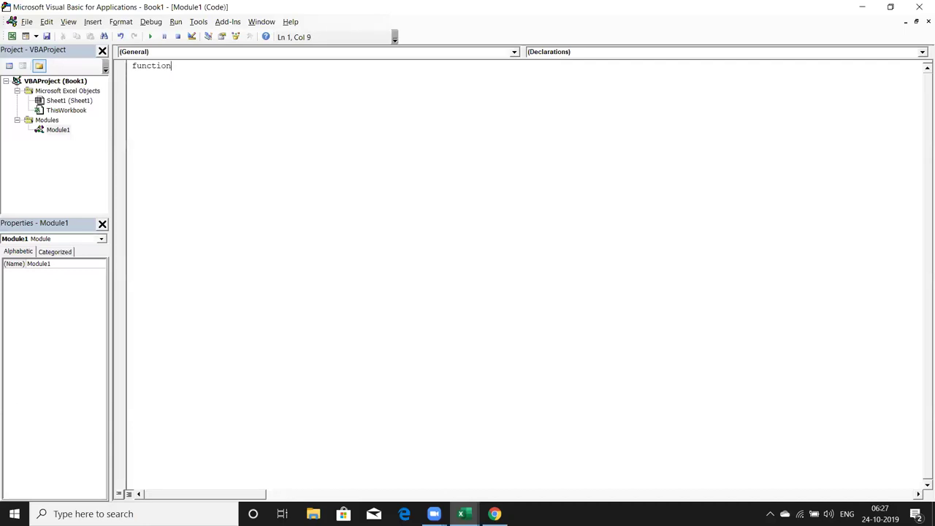
{"action": "type", "text": "fd"}
{"action": "key", "text": "BackSpace"}
{"action": "key", "text": "BackSpace"}
{"action": "type", "text": "RA"}
{"action": "type", "text": "W"}
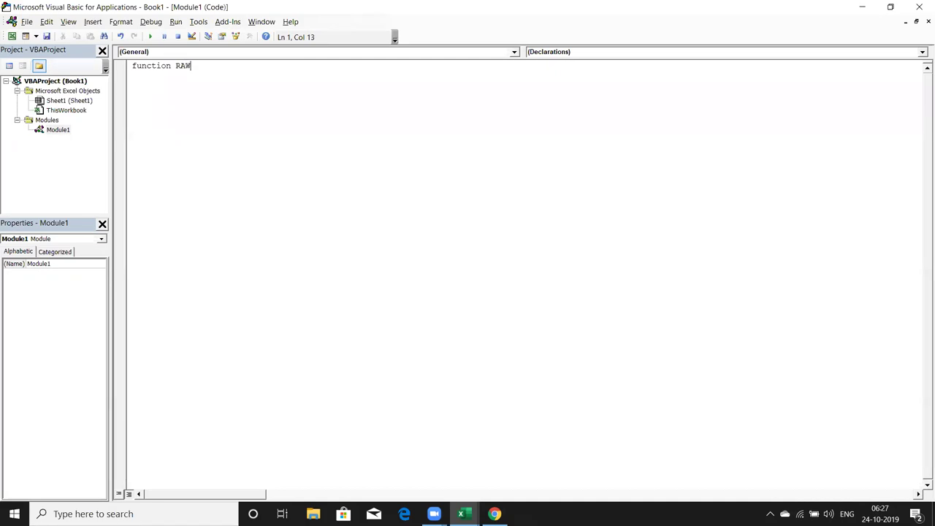
{"action": "type", "text": "(n"}
{"action": "type", "text": " as "}
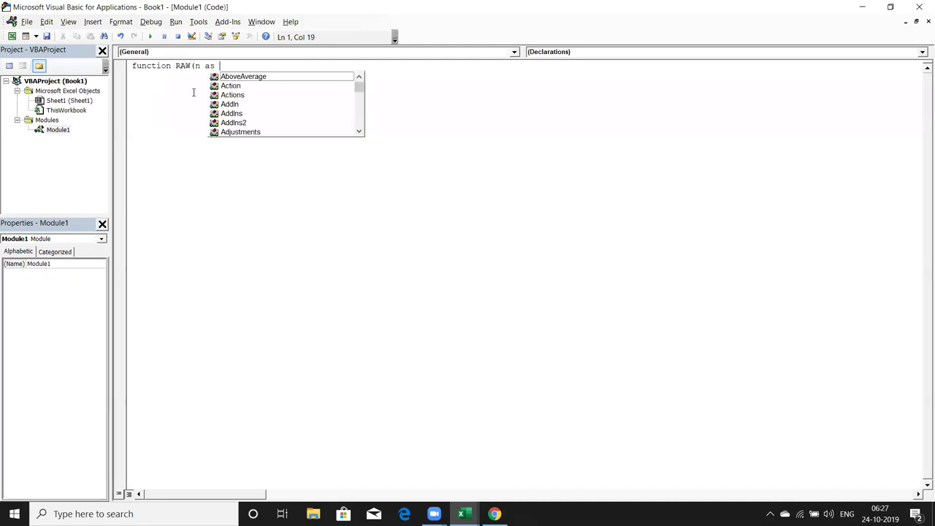
{"action": "type", "text": "str"}
{"action": "key", "text": "Tab"}
{"action": "type", "text": ")"}
{"action": "key", "text": "Return"}
Add a For i = 58 To 127 … Next i loop inside RAW
{"action": "key", "text": "Return"}
{"action": "key", "text": "Return"}
{"action": "key", "text": "Return"}
{"action": "key", "text": "Return"}
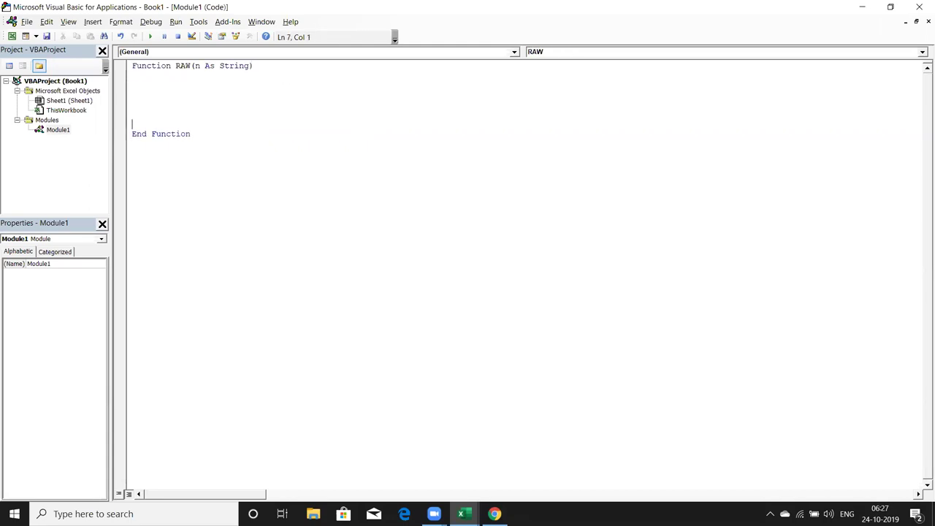
{"action": "type", "text": "for "}
{"action": "type", "text": "i = "}
{"action": "type", "text": "1"}
{"action": "key", "text": "BackSpace"}
{"action": "type", "text": "58 to "}
{"action": "type", "text": "127"}
{"action": "key", "text": "Return"}
{"action": "key", "text": "Return"}
{"action": "key", "text": "Return"}
{"action": "type", "text": "next "}
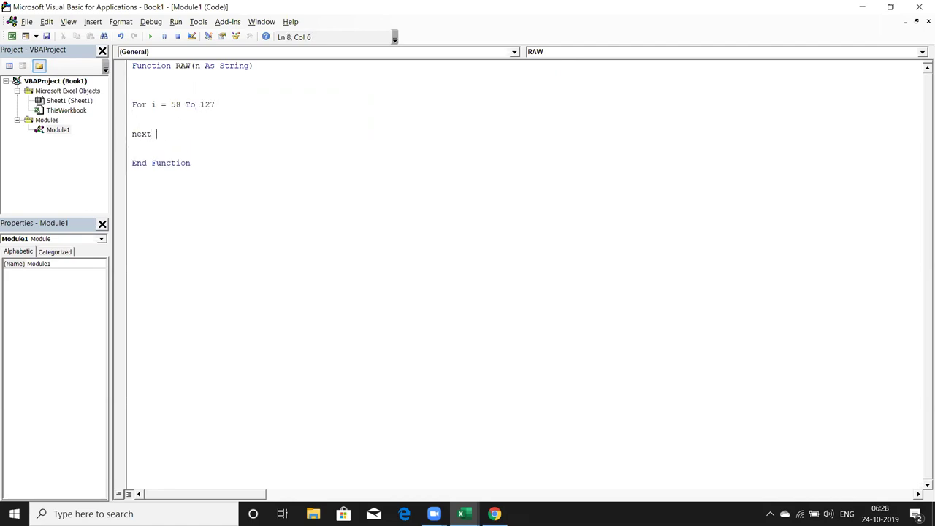
{"action": "type", "text": "i"}
Declare Dim r As String and write r = Replace(r, Chr(i), "") in the body
{"action": "key", "text": "Up"}
{"action": "key", "text": "Up"}
{"action": "type", "text": "dim "}
{"action": "type", "text": "r as st"}
{"action": "type", "text": "r"}
{"action": "key", "text": "Tab"}
{"action": "key", "text": "Down"}
{"action": "key", "text": "Down"}
{"action": "key", "text": "Down"}
{"action": "key", "text": "Down"}
{"action": "key", "text": "Return"}
{"action": "key", "text": "Return"}
{"action": "key", "text": "Up"}
{"action": "key", "text": "Up"}
{"action": "type", "text": "r="}
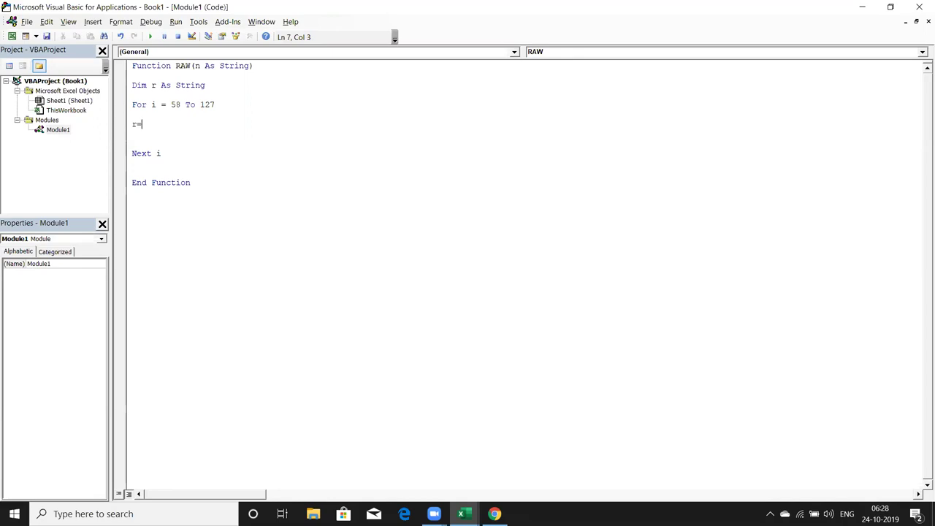
{"action": "type", "text": "repla"}
{"action": "type", "text": "ce("}
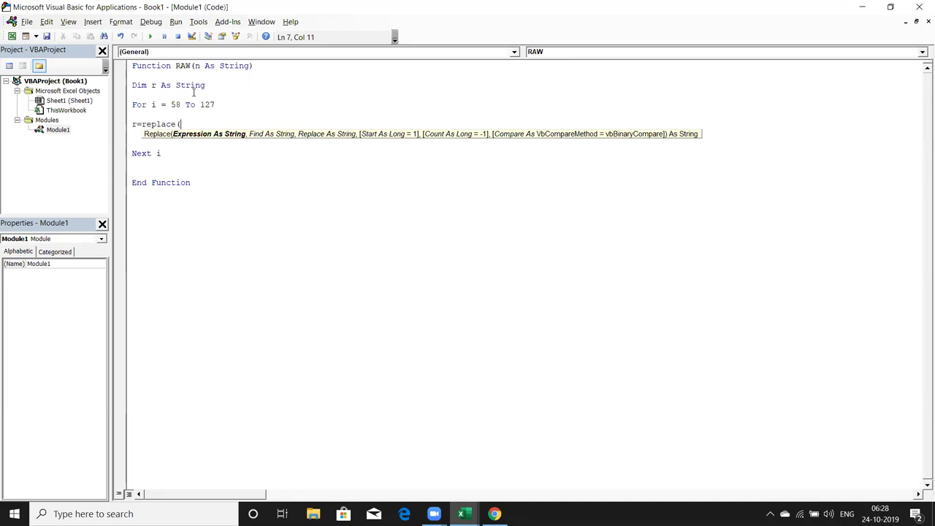
{"action": "type", "text": "r"}
{"action": "type", "text": ","}
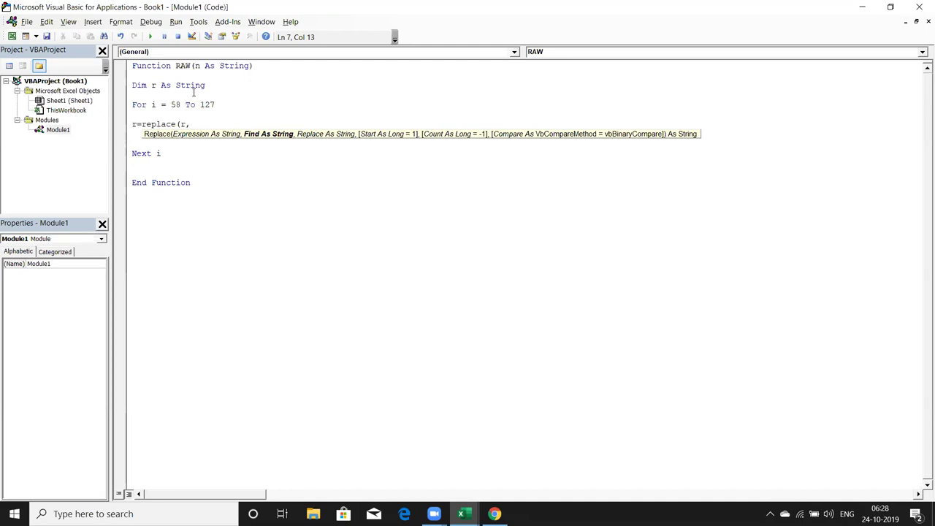
{"action": "type", "text": "chr(i"}
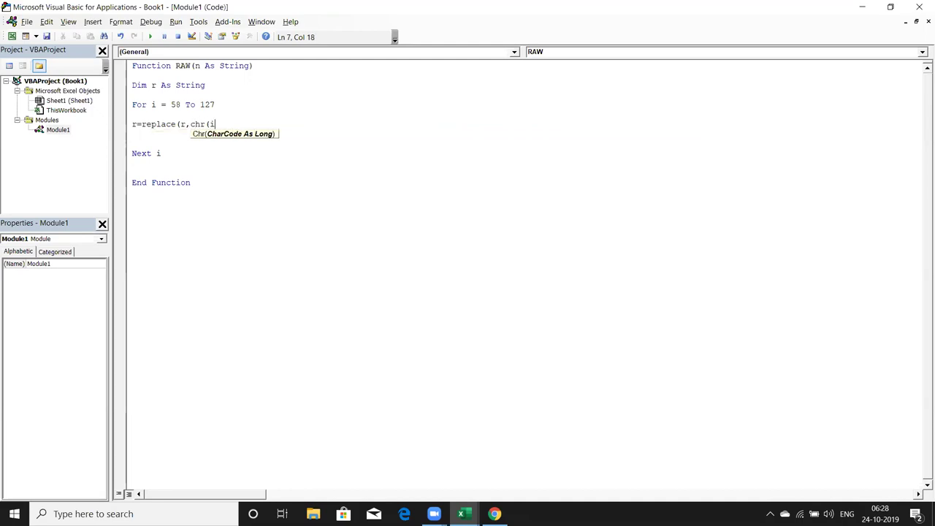
{"action": "type", "text": "),\"\""}
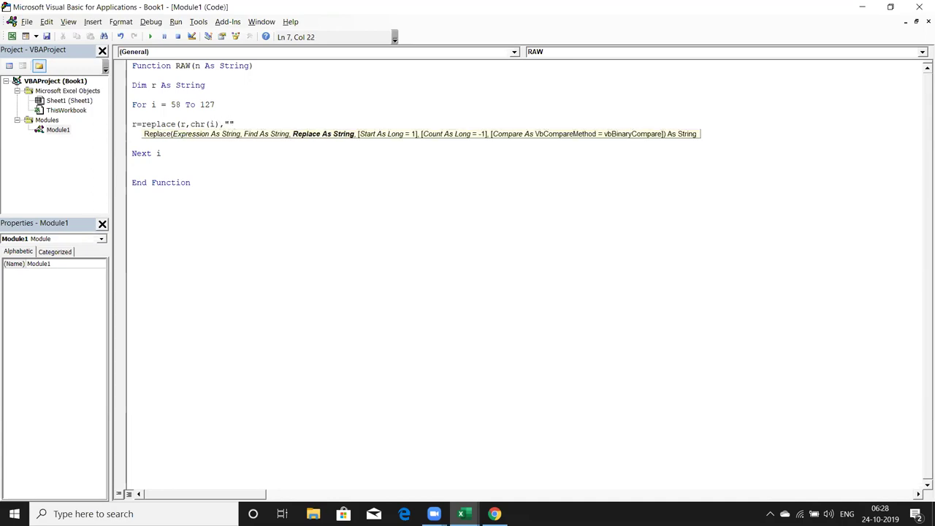
{"action": "type", "text": ")"}
Add r = n below the Dim r As String declaration
{"action": "left_click", "coordinate": [199, 114]}
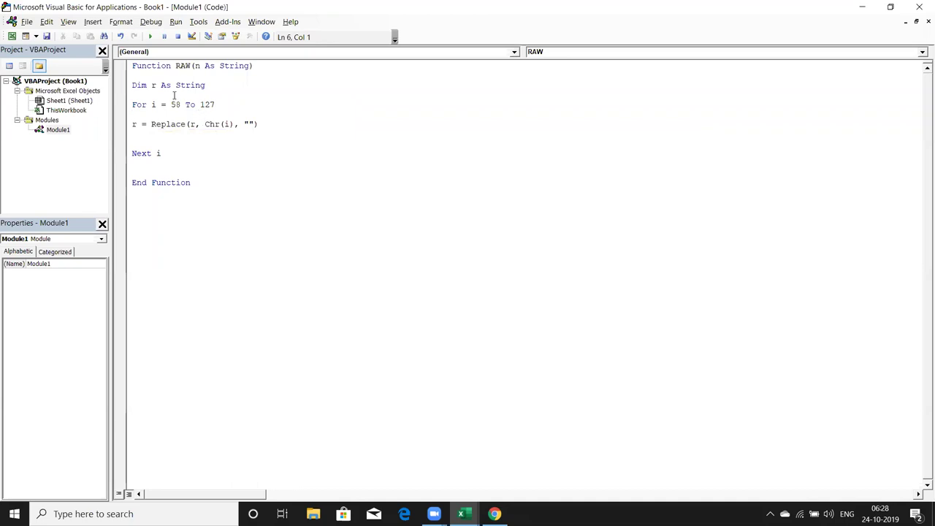
{"action": "type", "text": "r="}
{"action": "type", "text": "n"}
{"action": "left_click", "coordinate": [181, 141]}
{"action": "left_click", "coordinate": [172, 169]}
{"action": "key", "text": "Return"}
{"action": "key", "text": "Return"}
{"action": "key", "text": "Return"}
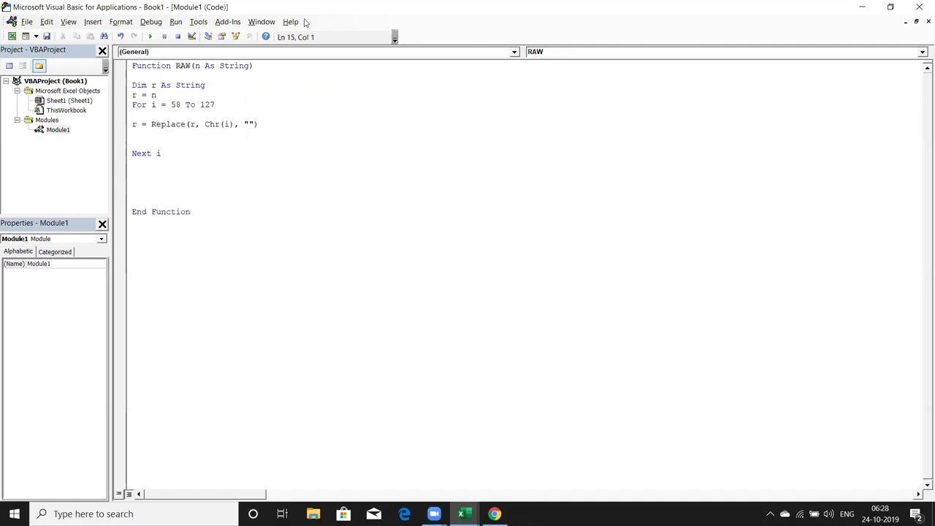
Give Function RAW the return type As Long
{"action": "left_click", "coordinate": [293, 66]}
{"action": "type", "text": "as "}
{"action": "type", "text": "do"}
{"action": "key", "text": "Up"}
{"action": "key", "text": "Up"}
{"action": "key", "text": "BackSpace"}
{"action": "type", "text": "lo"}
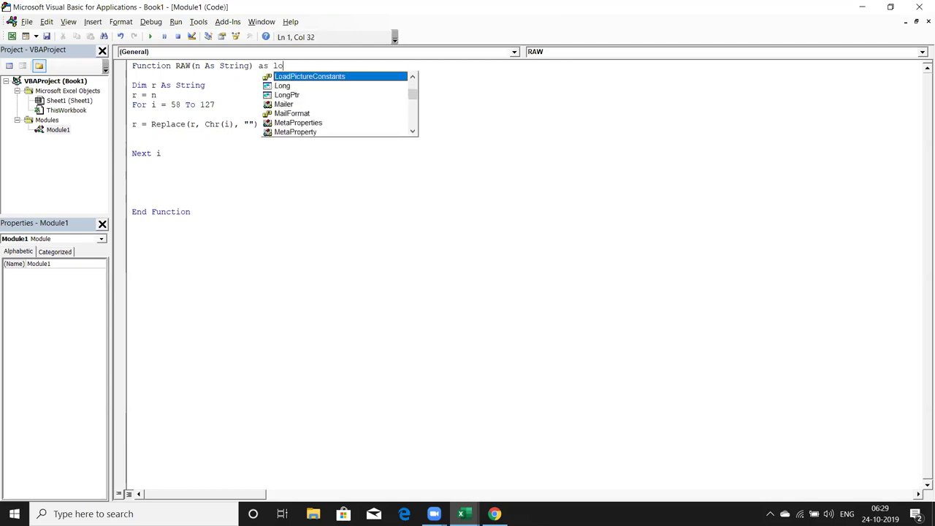
{"action": "type", "text": "n"}
{"action": "key", "text": "Tab"}
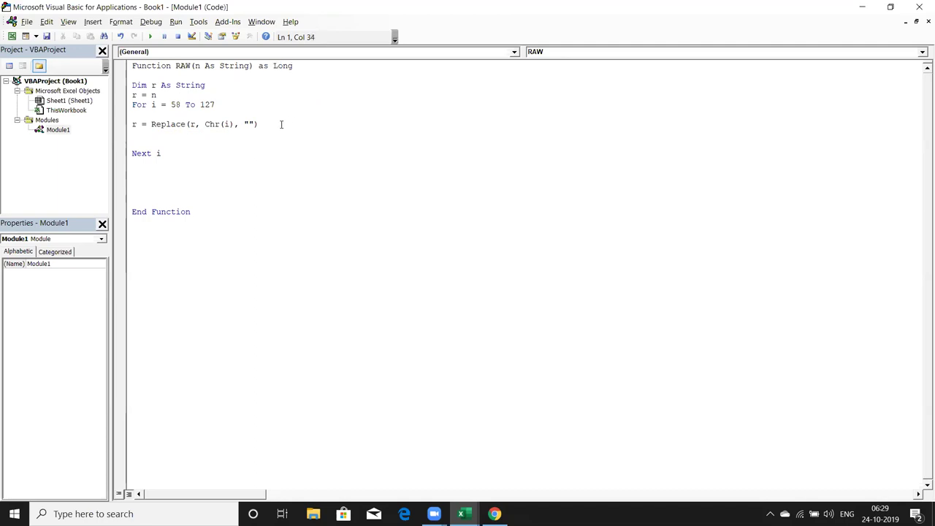
Add RAW = r after the loop so the function returns r
{"action": "left_click", "coordinate": [170, 163]}
{"action": "key", "text": "Return"}
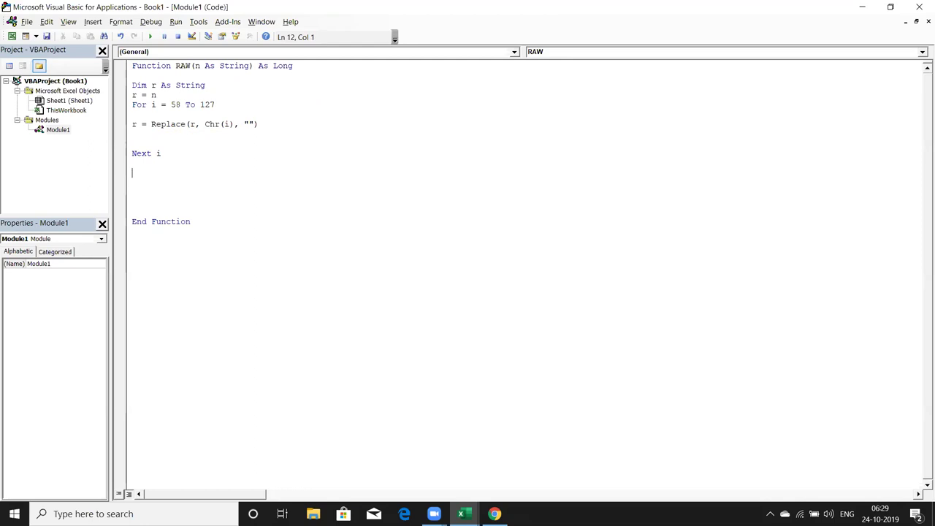
{"action": "type", "text": "RAW = r"}
{"action": "left_click", "coordinate": [169, 164]}
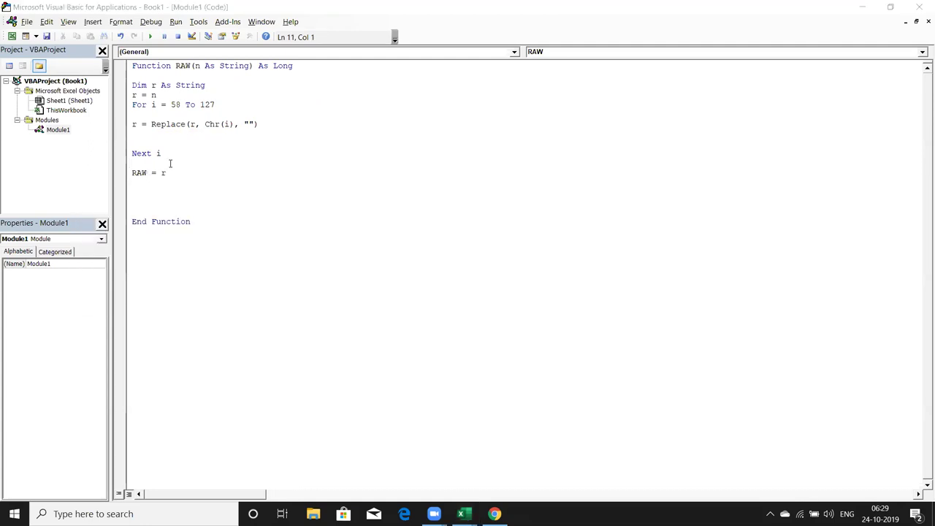
{"action": "key", "text": "alt+Tab"}
{"action": "key", "text": "alt+Tab"}
{"action": "key", "text": "alt+Tab"}
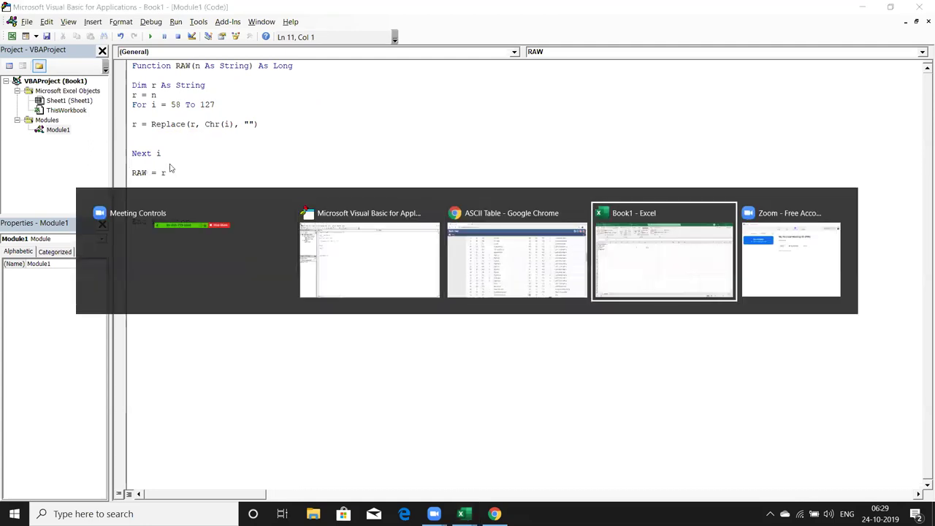
Enter the formula =raw(A1) in cell B1
{"action": "key", "text": "Down"}
{"action": "key", "text": "Left"}
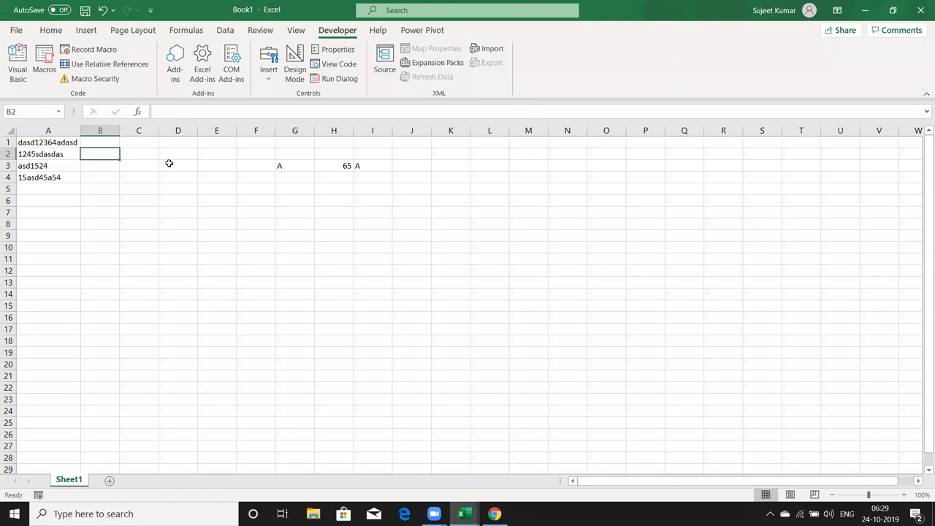
{"action": "key", "text": "Up"}
{"action": "type", "text": "=raw"}
{"action": "key", "text": "Tab"}
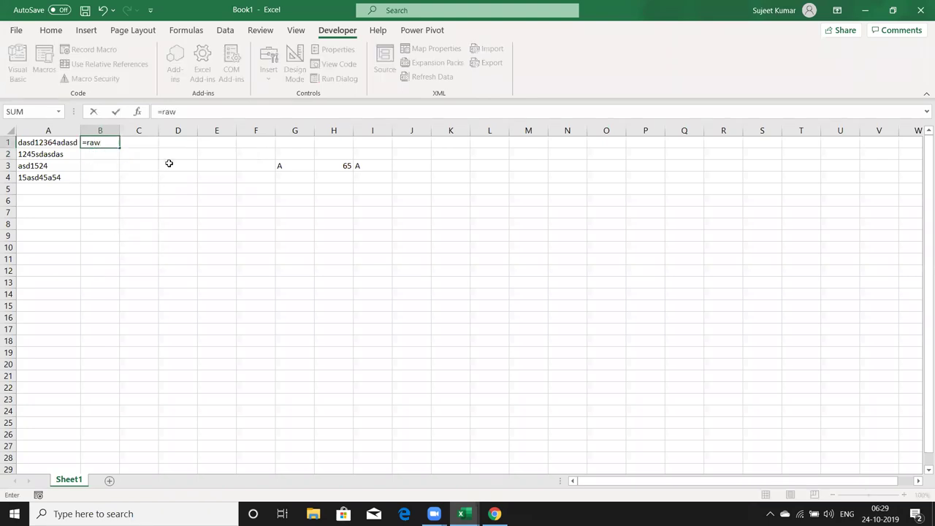
{"action": "type", "text": "A1"}
{"action": "key", "text": "Return"}
Fill the RAW formula down to B4, returning 12364, 1245, 1524 and 154554
{"action": "key", "text": "Up"}
{"action": "key", "text": "shift+Down"}
{"action": "key", "text": "shift+Down"}
{"action": "key", "text": "shift+Down"}
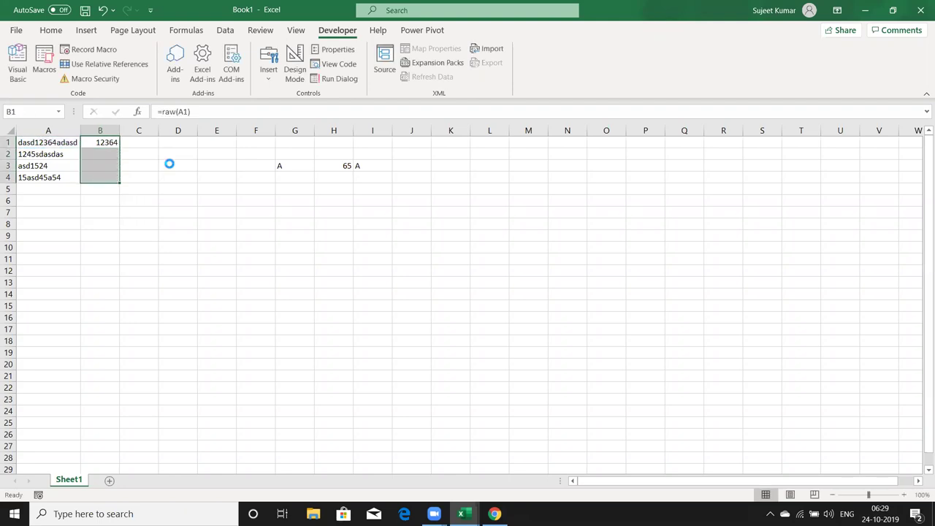
{"action": "key", "text": "ctrl+d"}
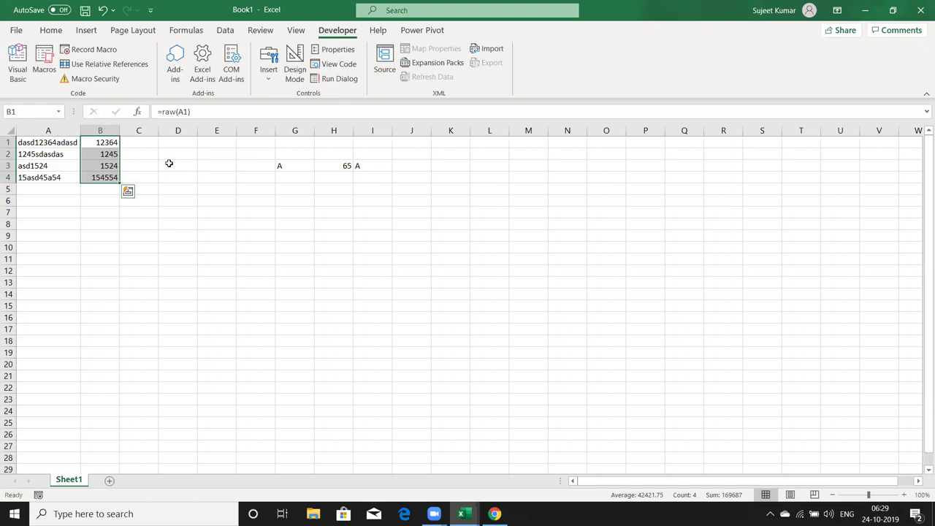
{"action": "key", "text": "alt+Tab"}
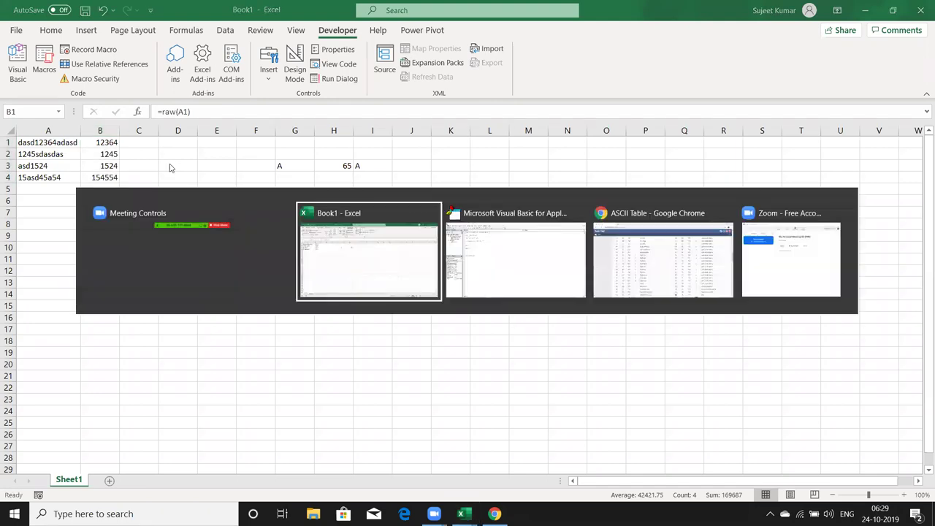
Bring Chrome forward and go back twice from the ASCII table to the VBA functions index
{"action": "key", "text": "Tab"}
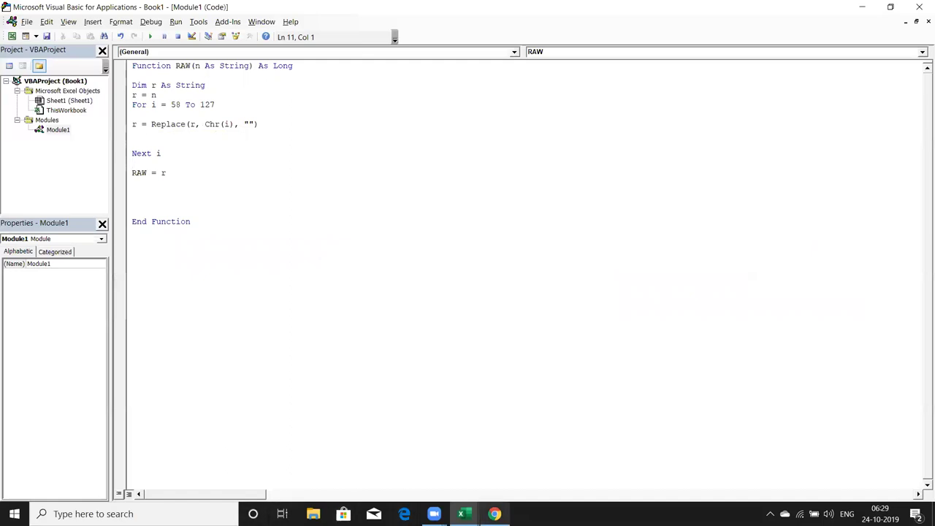
{"action": "left_click", "coordinate": [495, 513]}
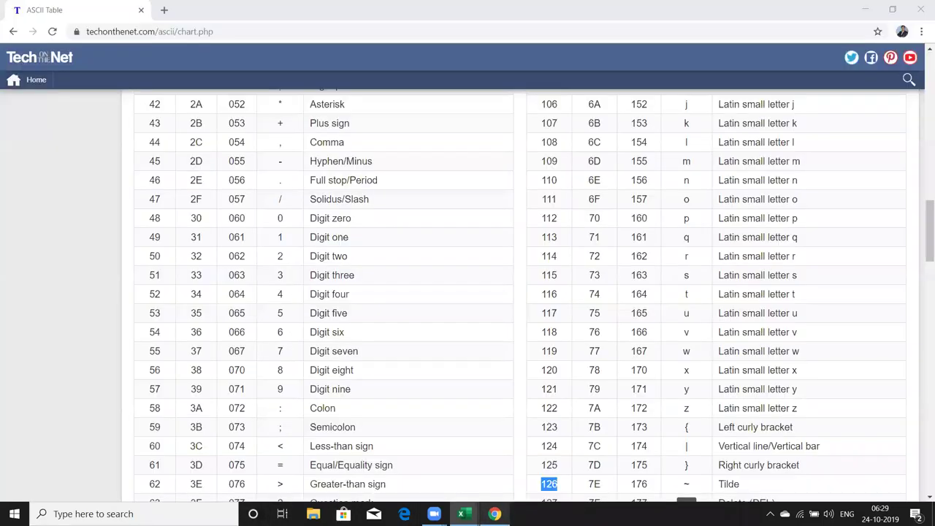
{"action": "left_click", "coordinate": [13, 31]}
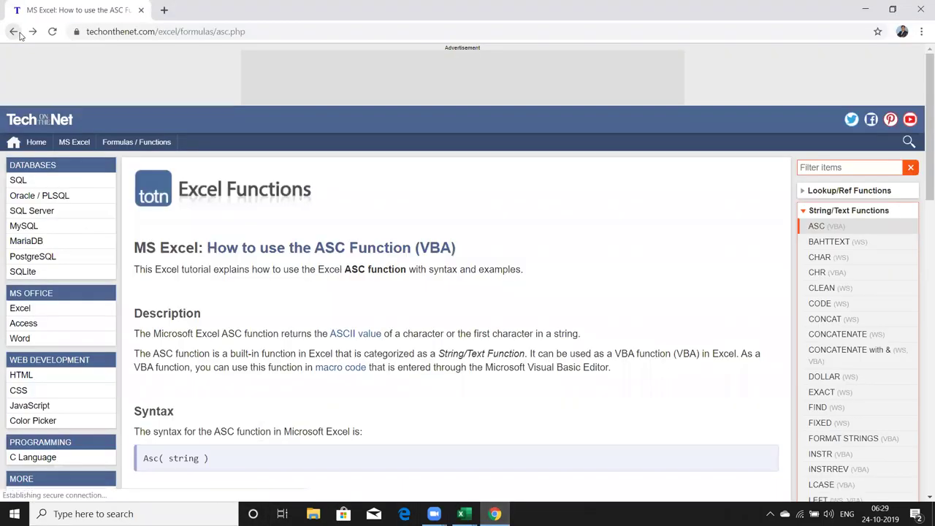
{"action": "left_click", "coordinate": [13, 31]}
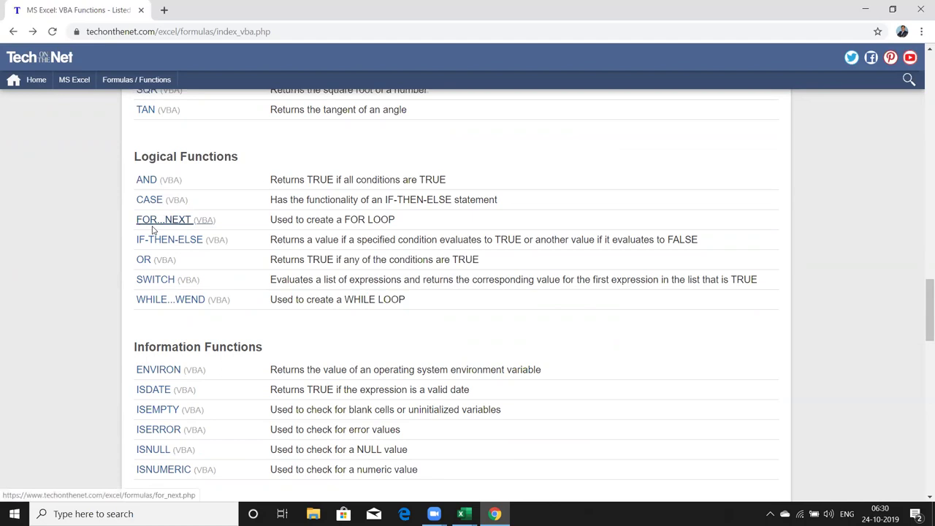
{"action": "right_click", "coordinate": [165, 289]}
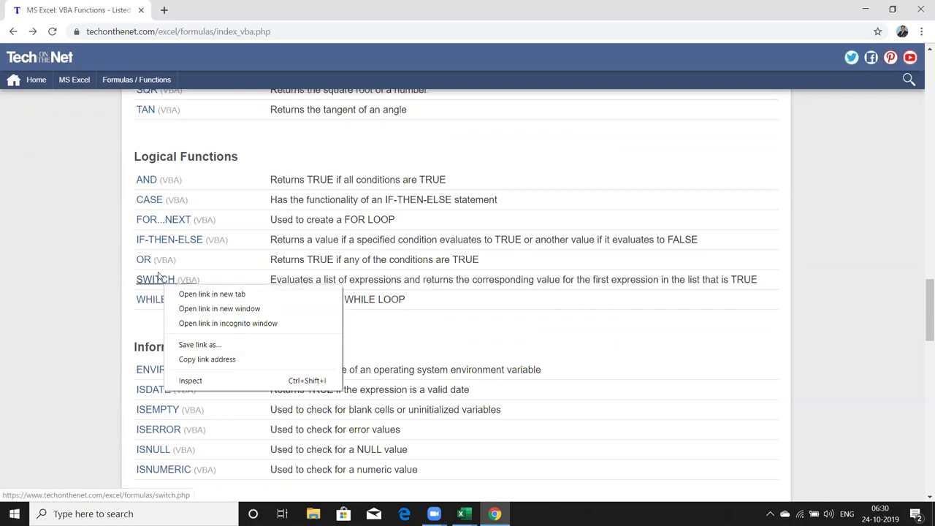
{"action": "left_click", "coordinate": [157, 276]}
{"action": "left_click", "coordinate": [154, 284]}
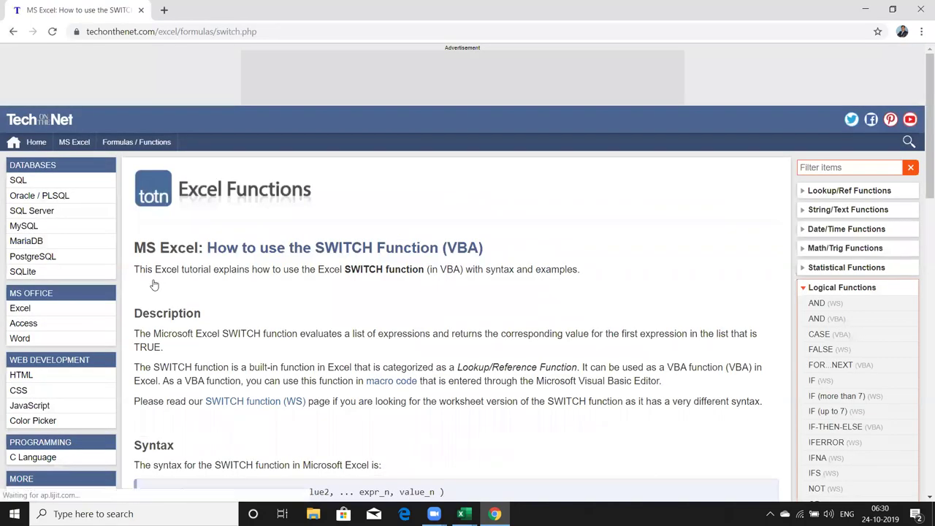
{"action": "scroll", "coordinate": [154, 285], "scroll_direction": "down", "scroll_amount": 3}
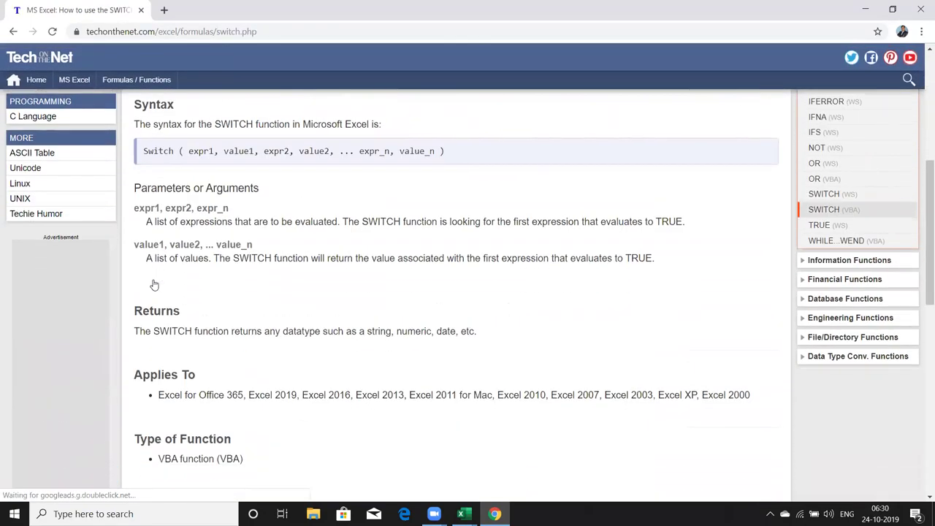
{"action": "scroll", "coordinate": [154, 285], "scroll_direction": "down", "scroll_amount": 2}
{"action": "scroll", "coordinate": [154, 284], "scroll_direction": "down", "scroll_amount": 1}
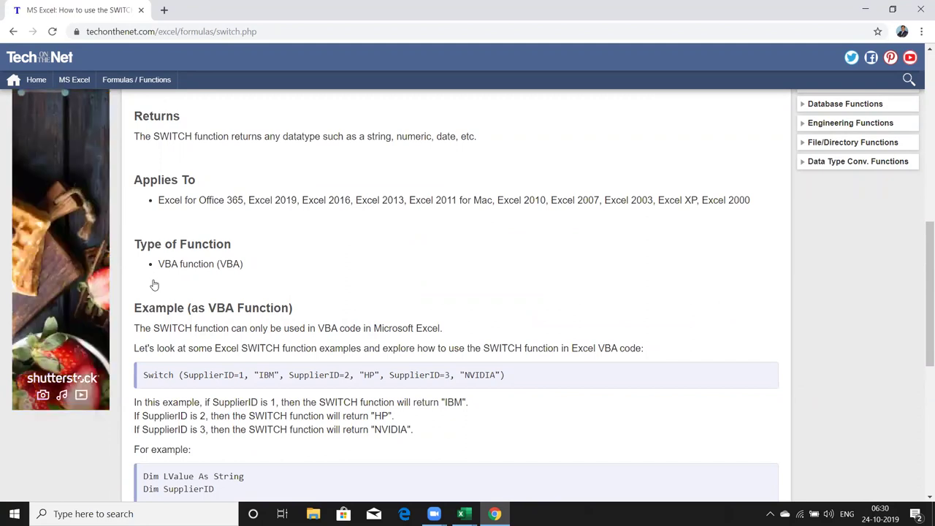
{"action": "double_click", "coordinate": [167, 374]}
{"action": "left_click", "coordinate": [199, 374]}
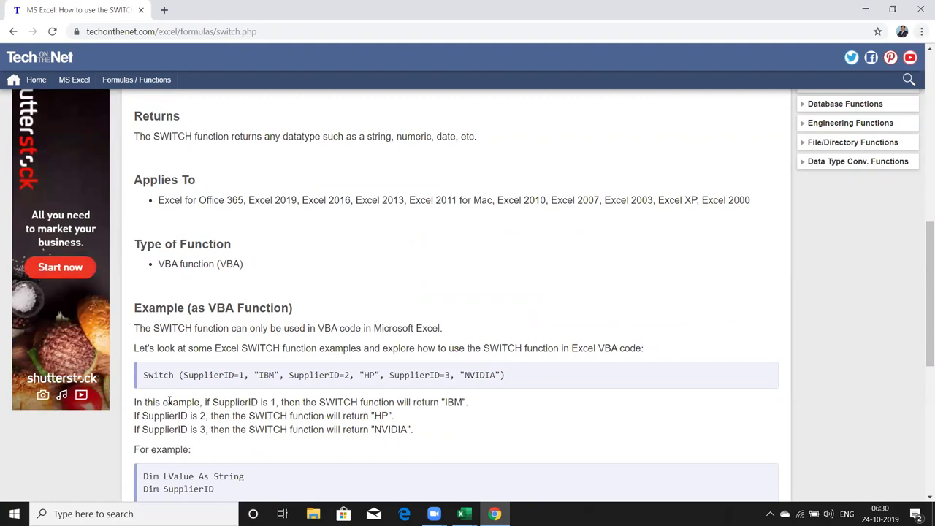
{"action": "double_click", "coordinate": [228, 374]}
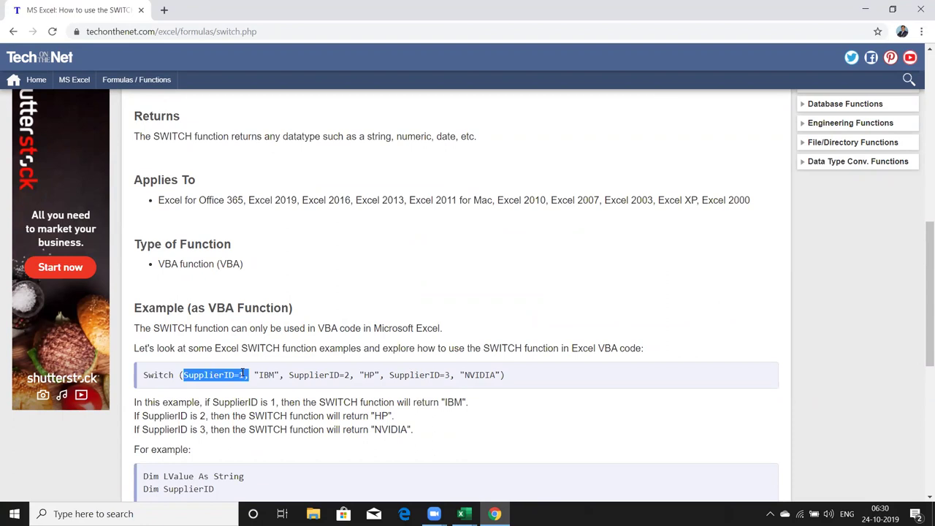
{"action": "left_click", "coordinate": [255, 371]}
{"action": "double_click", "coordinate": [266, 374]}
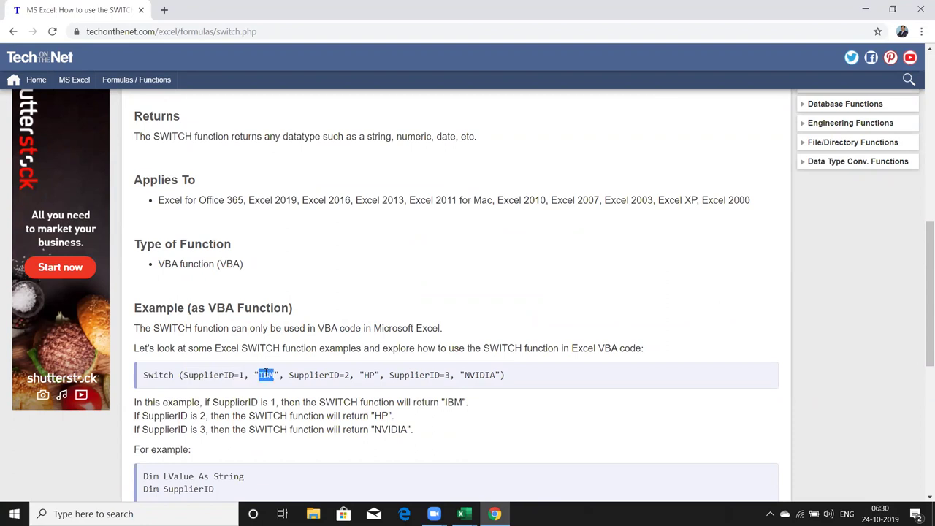
{"action": "double_click", "coordinate": [296, 375]}
{"action": "left_click", "coordinate": [369, 374]}
{"action": "double_click", "coordinate": [369, 374]}
{"action": "double_click", "coordinate": [411, 375]}
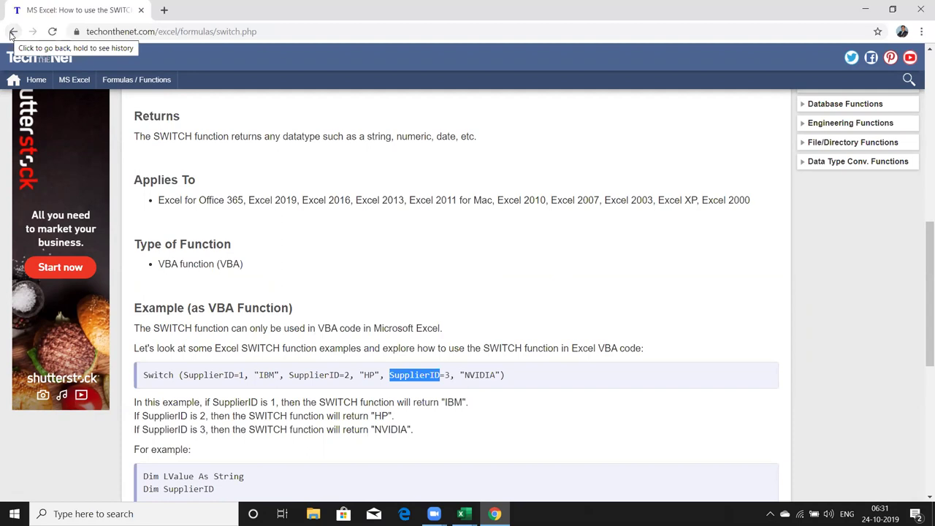
{"action": "key", "text": "Down"}
{"action": "key", "text": "Down"}
{"action": "key", "text": "Down"}
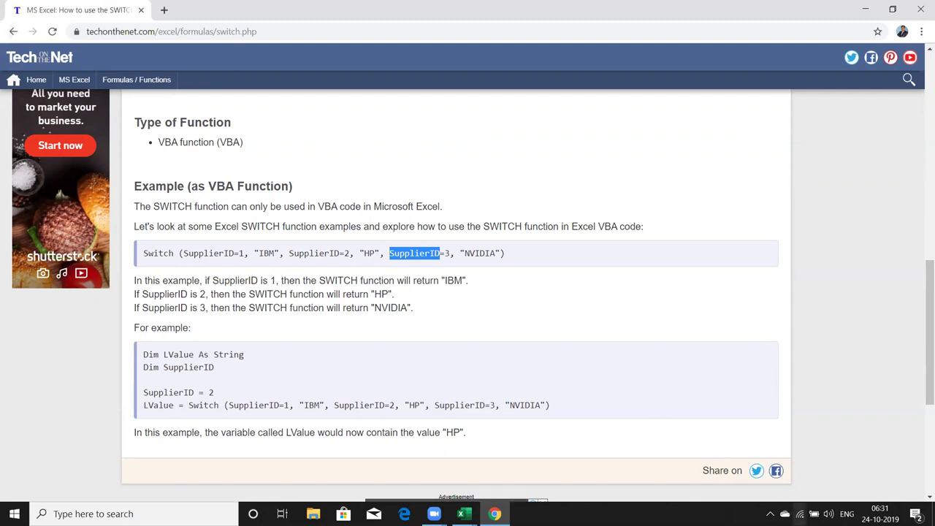
Connect Wi-Fi to NET-SSID1 instead of IPT_Excel, then go back to the VBA functions list
{"action": "left_click", "coordinate": [799, 513]}
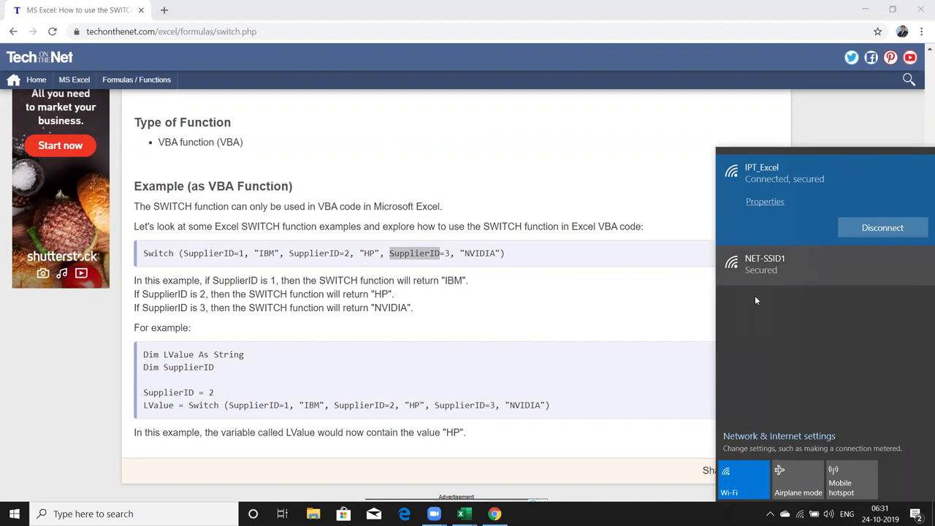
{"action": "left_click", "coordinate": [778, 274]}
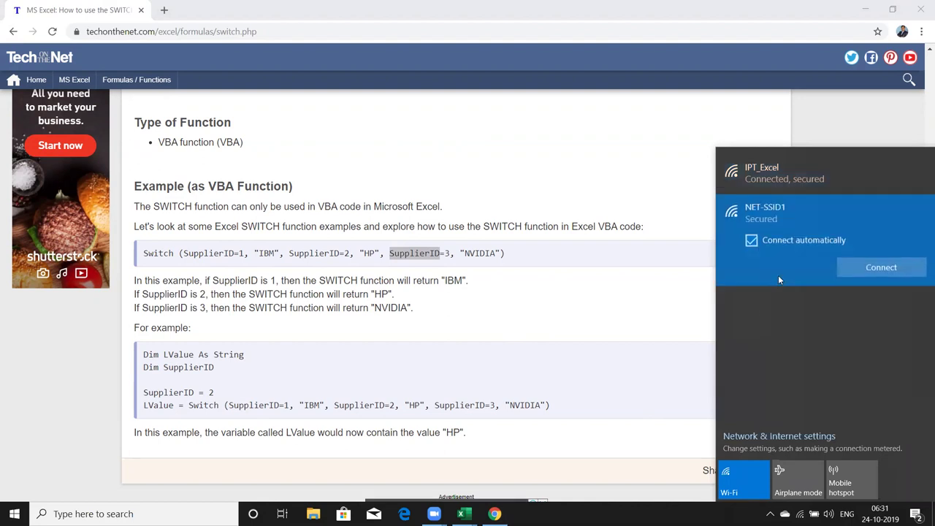
{"action": "left_click", "coordinate": [863, 268]}
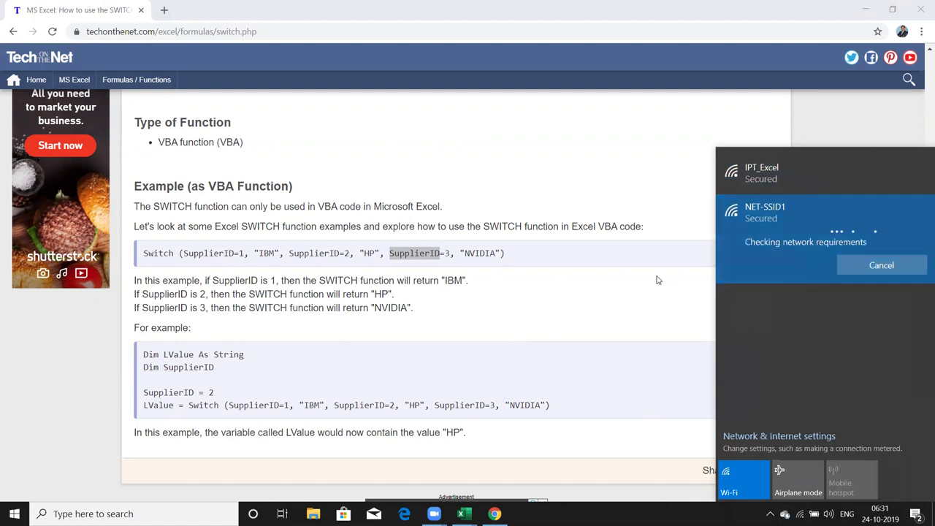
{"action": "left_click", "coordinate": [606, 317]}
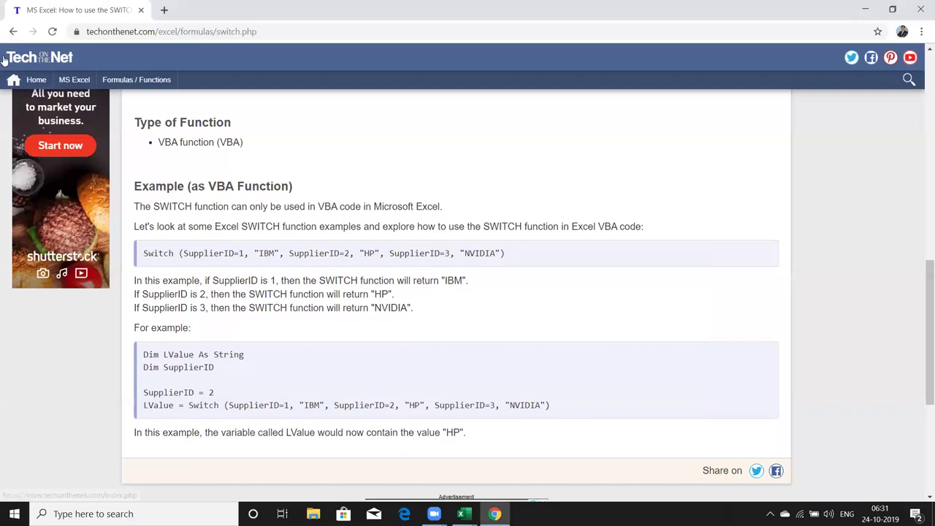
{"action": "left_click", "coordinate": [13, 32]}
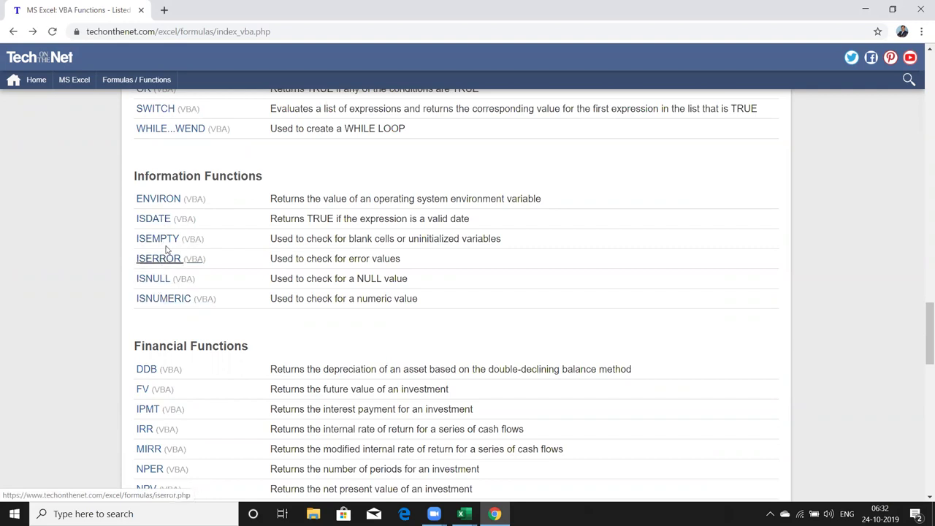
Open the ENVIRON reference page and highlight the Environ(1) numeric-position result
{"action": "left_click", "coordinate": [168, 206]}
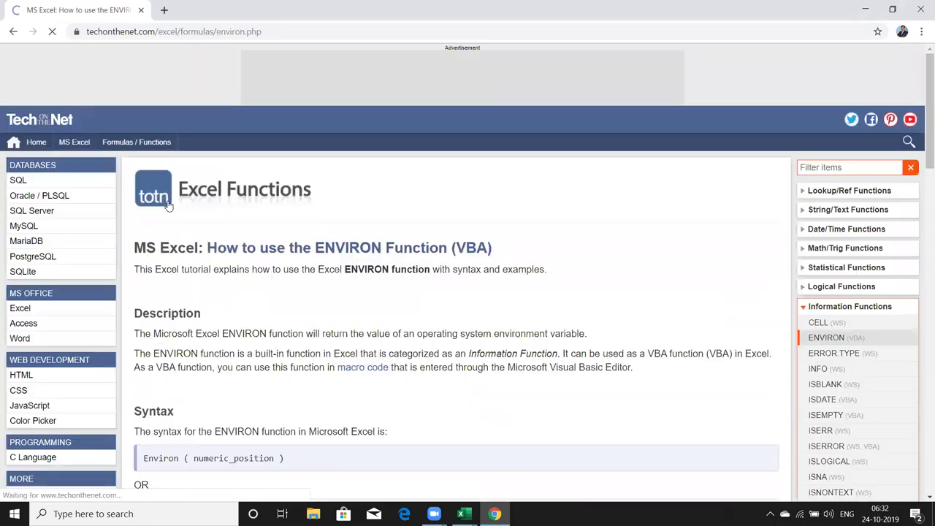
{"action": "scroll", "coordinate": [168, 206], "scroll_direction": "down", "scroll_amount": 4}
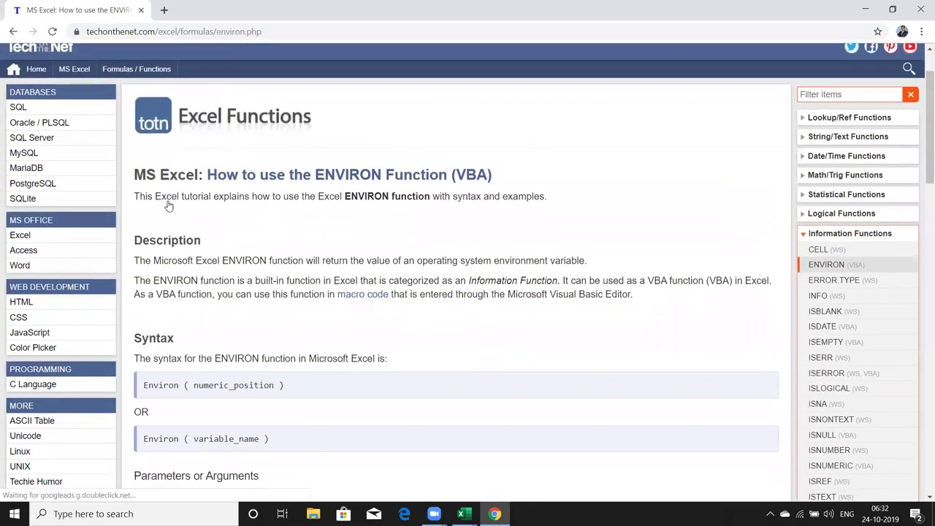
{"action": "scroll", "coordinate": [168, 205], "scroll_direction": "down", "scroll_amount": 1}
{"action": "scroll", "coordinate": [168, 206], "scroll_direction": "down", "scroll_amount": 2}
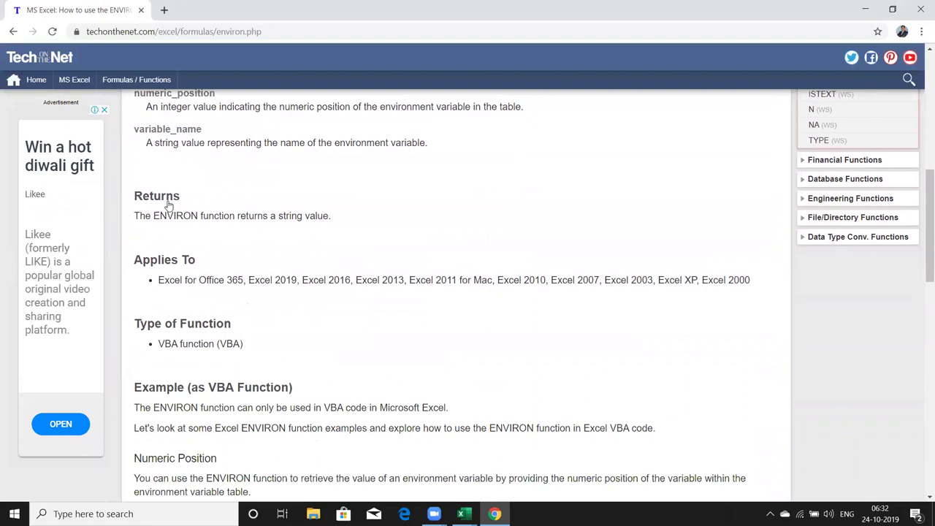
{"action": "scroll", "coordinate": [168, 206], "scroll_direction": "down", "scroll_amount": 3}
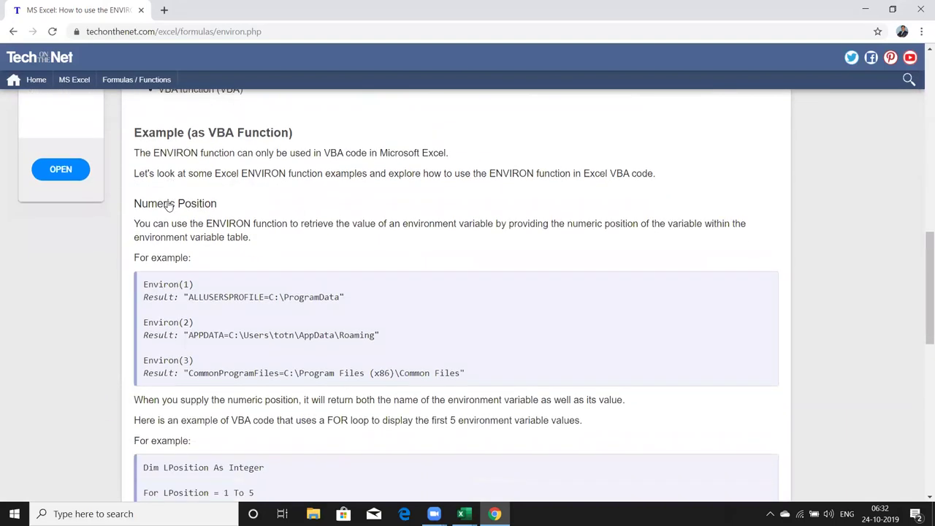
{"action": "scroll", "coordinate": [167, 206], "scroll_direction": "down", "scroll_amount": 2}
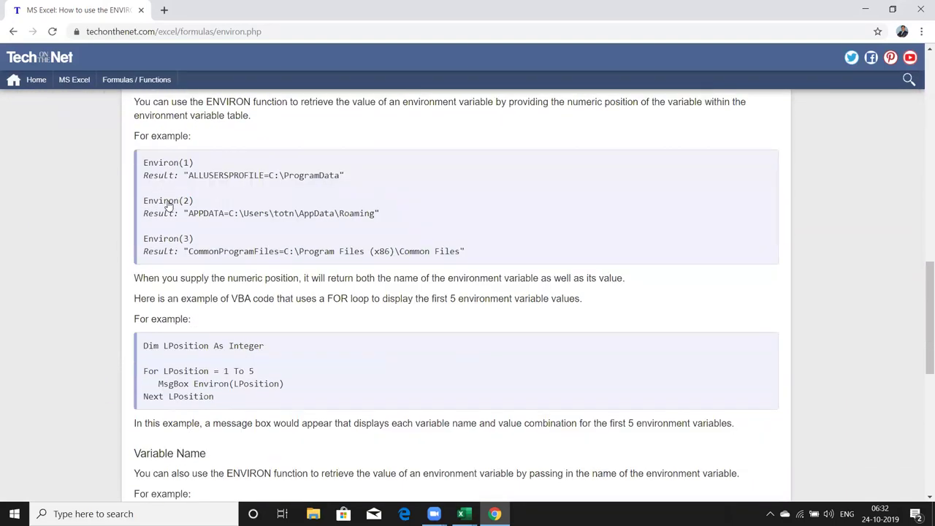
{"action": "scroll", "coordinate": [168, 206], "scroll_direction": "up", "scroll_amount": 1}
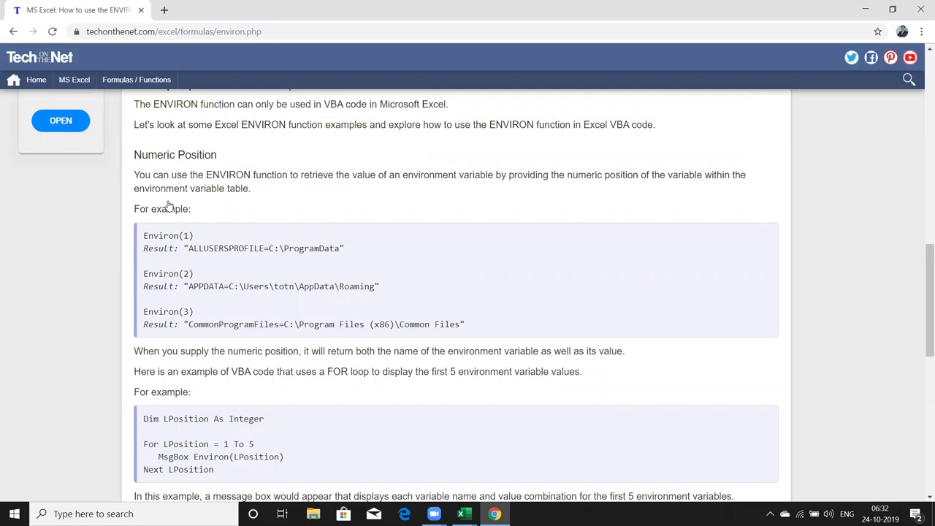
{"action": "triple_click", "coordinate": [283, 248]}
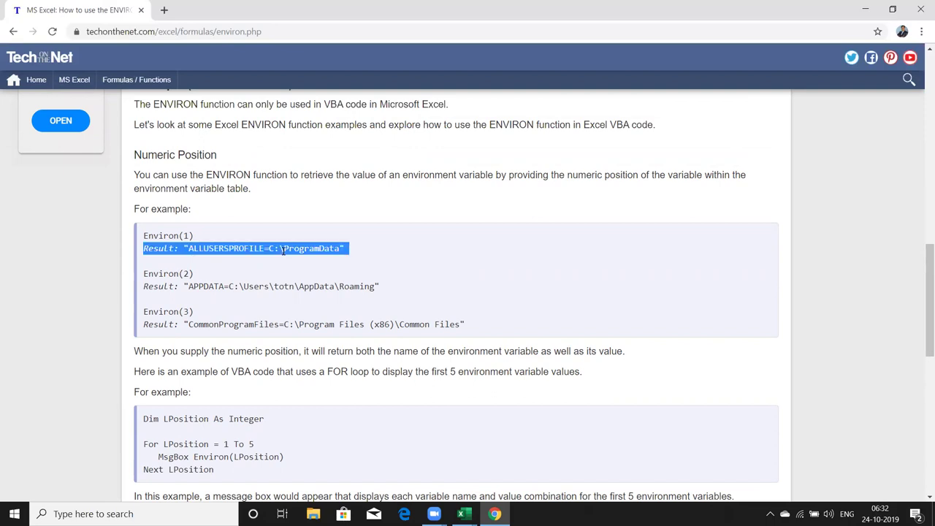
{"action": "left_click", "coordinate": [283, 250]}
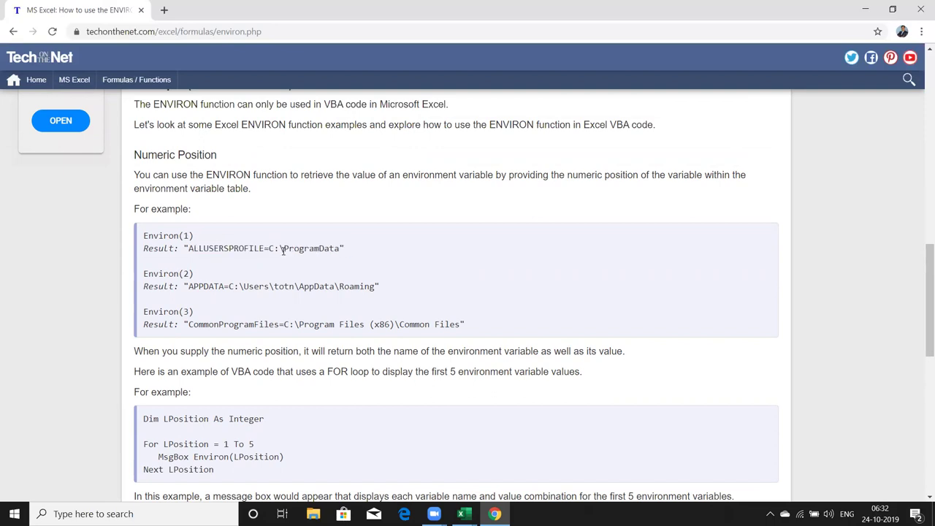
Highlight ALLUSERSPROFILE, APPDATA and CommonProgramFiles in the variable-name example
{"action": "scroll", "coordinate": [283, 251], "scroll_direction": "up", "scroll_amount": 1}
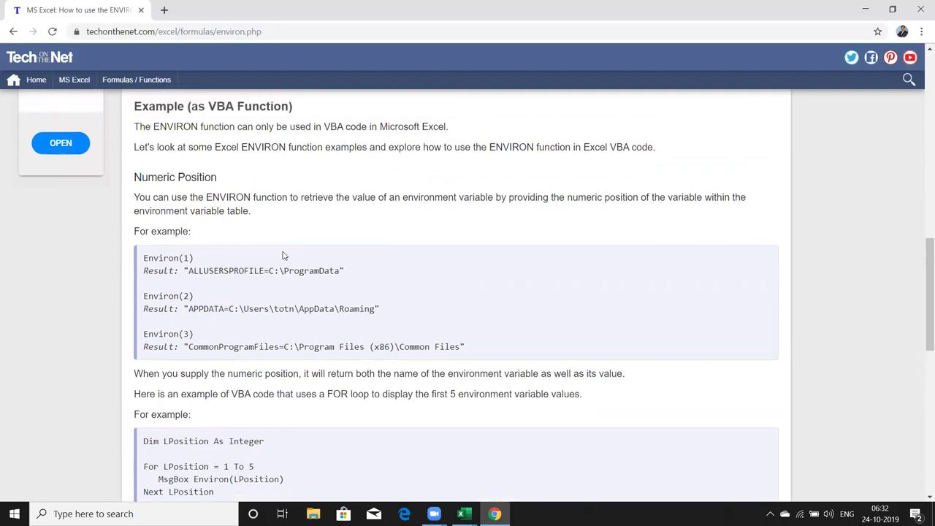
{"action": "scroll", "coordinate": [284, 255], "scroll_direction": "up", "scroll_amount": 1}
{"action": "scroll", "coordinate": [283, 255], "scroll_direction": "up", "scroll_amount": 1}
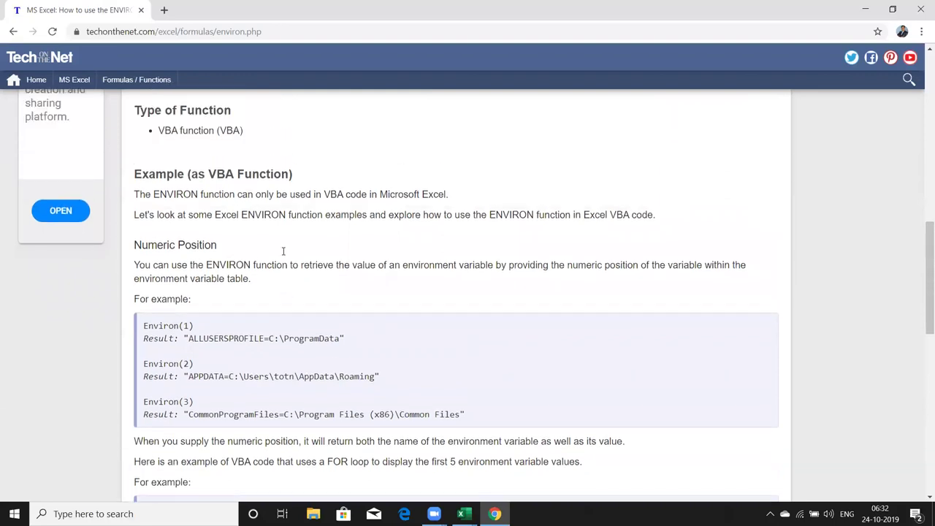
{"action": "scroll", "coordinate": [283, 253], "scroll_direction": "up", "scroll_amount": 3}
{"action": "scroll", "coordinate": [284, 252], "scroll_direction": "up", "scroll_amount": 4}
{"action": "scroll", "coordinate": [283, 251], "scroll_direction": "up", "scroll_amount": 1}
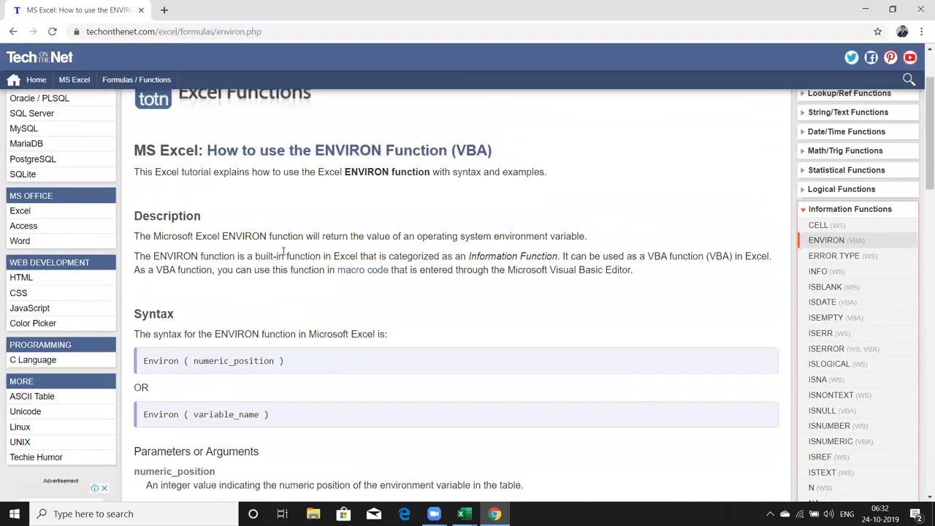
{"action": "scroll", "coordinate": [283, 252], "scroll_direction": "up", "scroll_amount": 1}
{"action": "scroll", "coordinate": [283, 253], "scroll_direction": "down", "scroll_amount": 1}
{"action": "scroll", "coordinate": [282, 254], "scroll_direction": "down", "scroll_amount": 3}
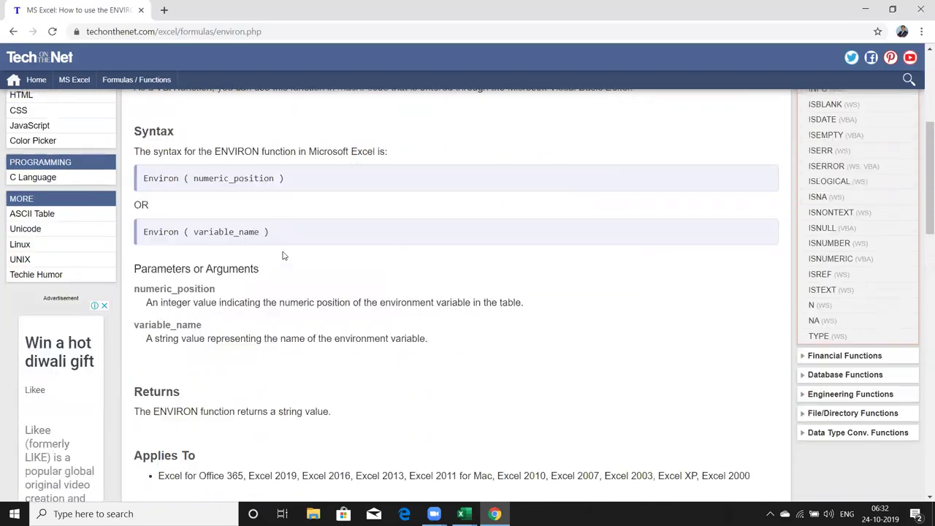
{"action": "scroll", "coordinate": [284, 256], "scroll_direction": "down", "scroll_amount": 5}
{"action": "scroll", "coordinate": [284, 256], "scroll_direction": "down", "scroll_amount": 5}
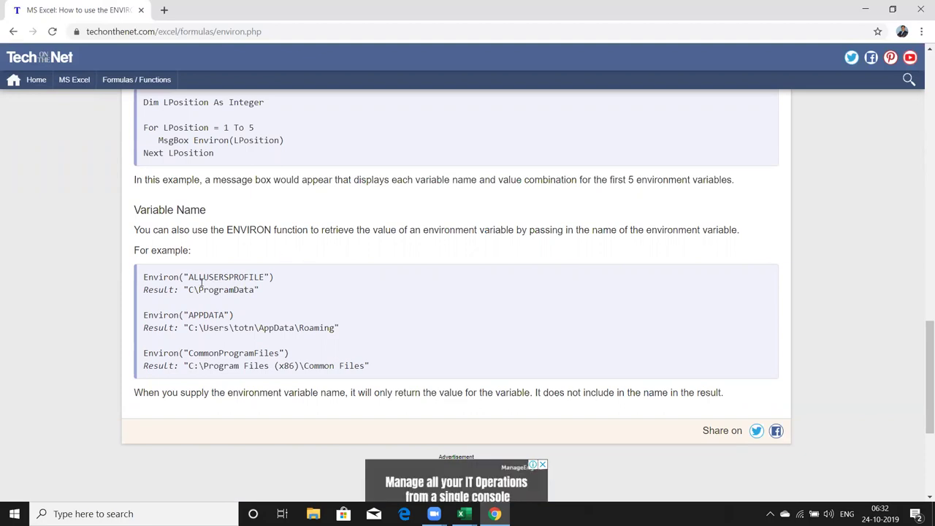
{"action": "double_click", "coordinate": [203, 277]}
{"action": "left_click", "coordinate": [194, 316]}
{"action": "double_click", "coordinate": [194, 315]}
{"action": "double_click", "coordinate": [197, 354]}
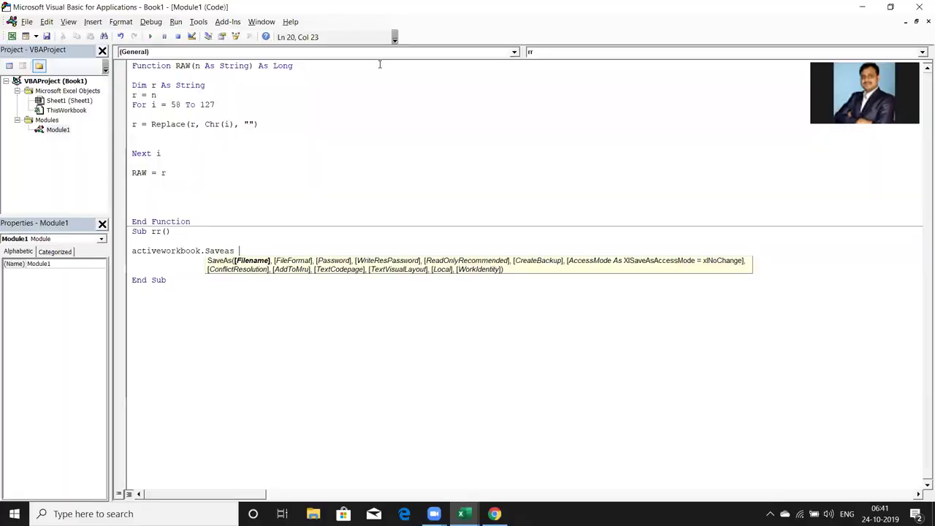
Commit Sub rr's SaveAs line so VBA recases it as ActiveWorkbook.SaveAs
{"action": "left_click", "coordinate": [185, 266]}
{"action": "left_click", "coordinate": [244, 252]}
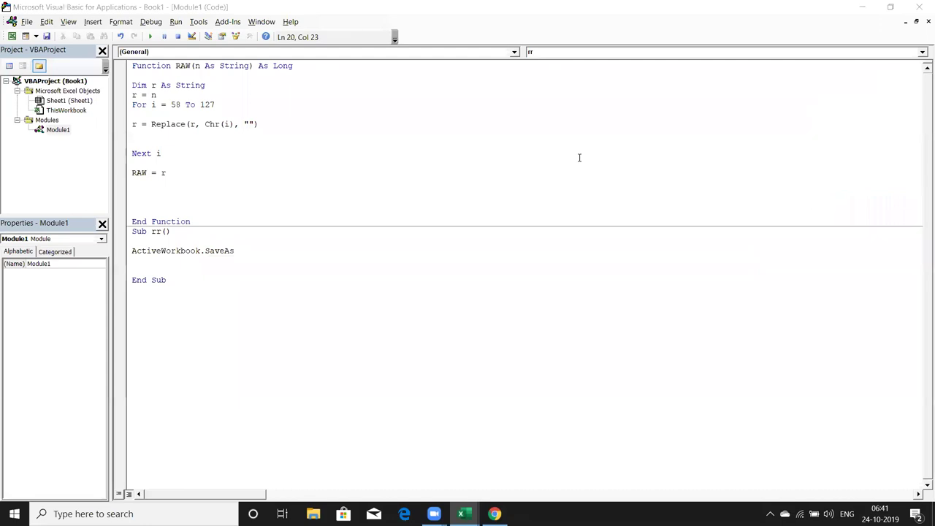
{"action": "left_click", "coordinate": [305, 240]}
{"action": "left_click", "coordinate": [256, 249]}
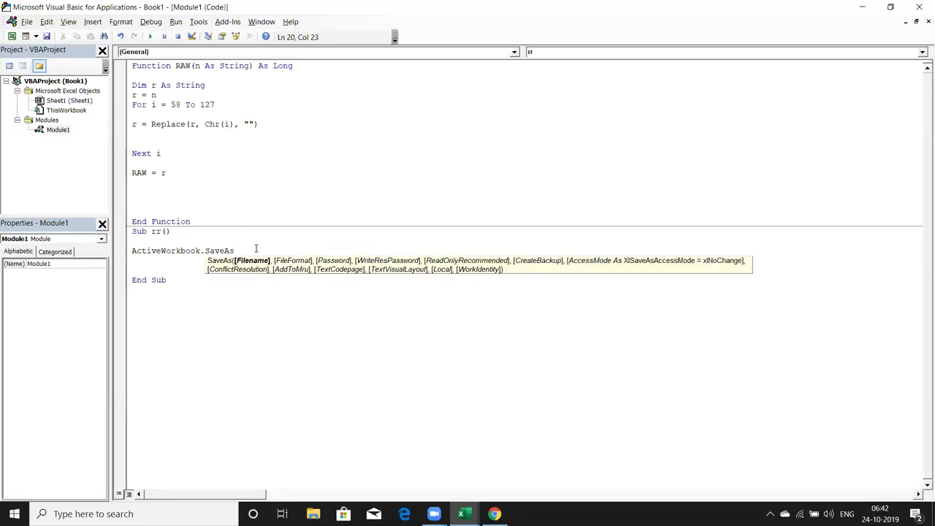
Switch back to the browser's VBA function reference
{"action": "key", "text": "alt+F11"}
{"action": "key", "text": "alt+Tab"}
{"action": "key", "text": "alt+Tab"}
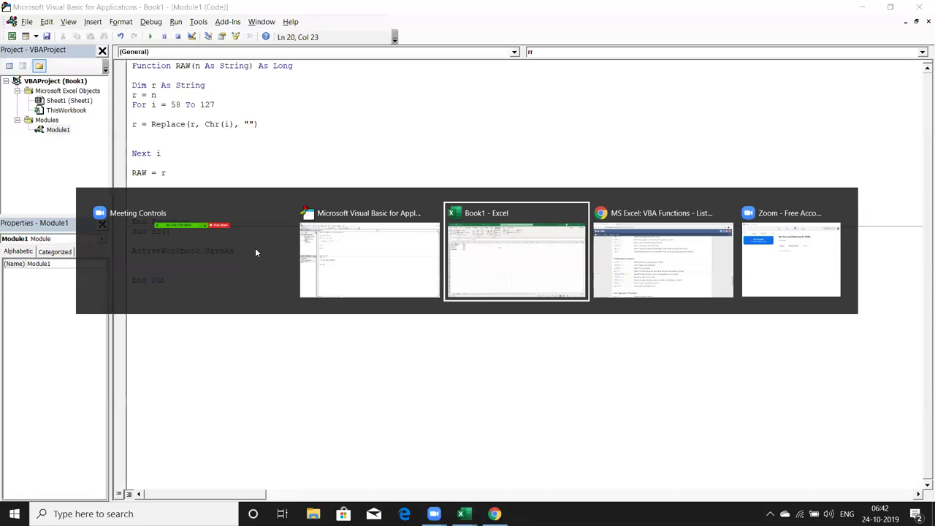
{"action": "key", "text": "alt+Tab"}
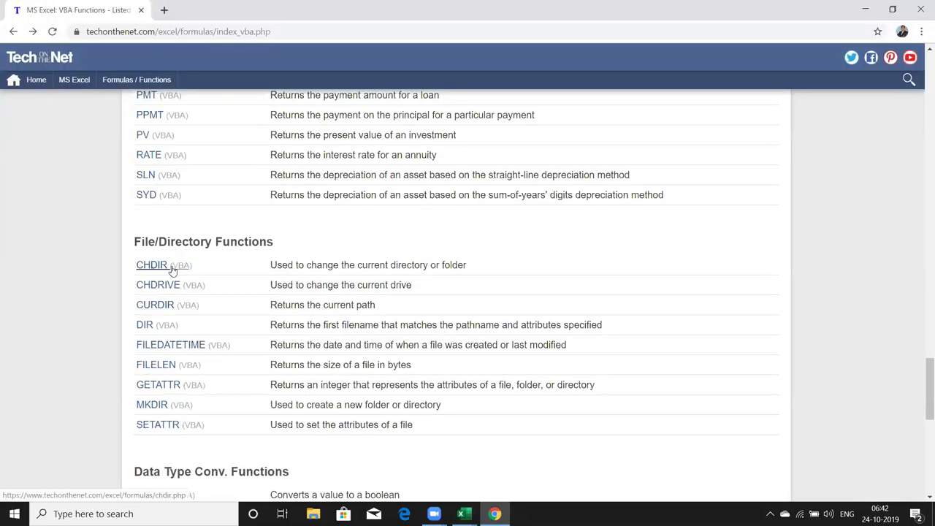
Open the CURDIR reference page and select the path returned in its VBA example
{"action": "left_click", "coordinate": [166, 305]}
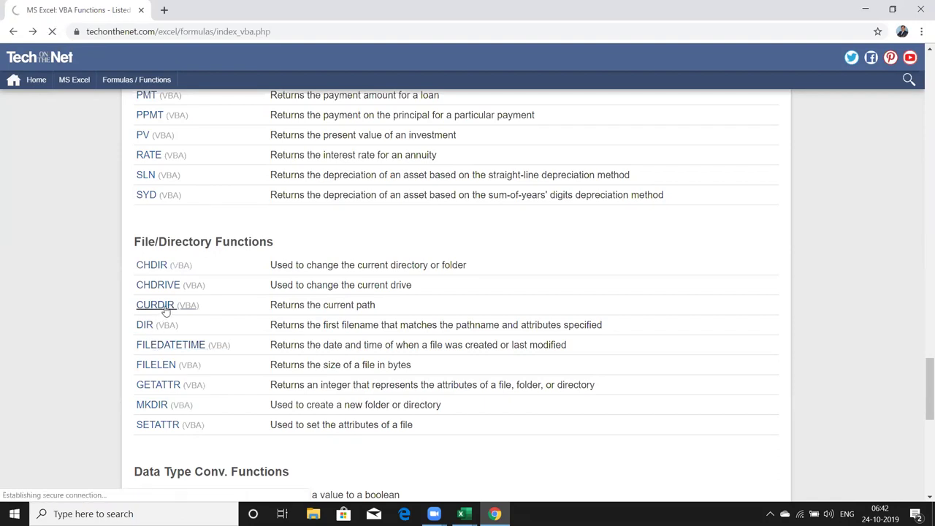
{"action": "scroll", "coordinate": [166, 310], "scroll_direction": "down", "scroll_amount": 5}
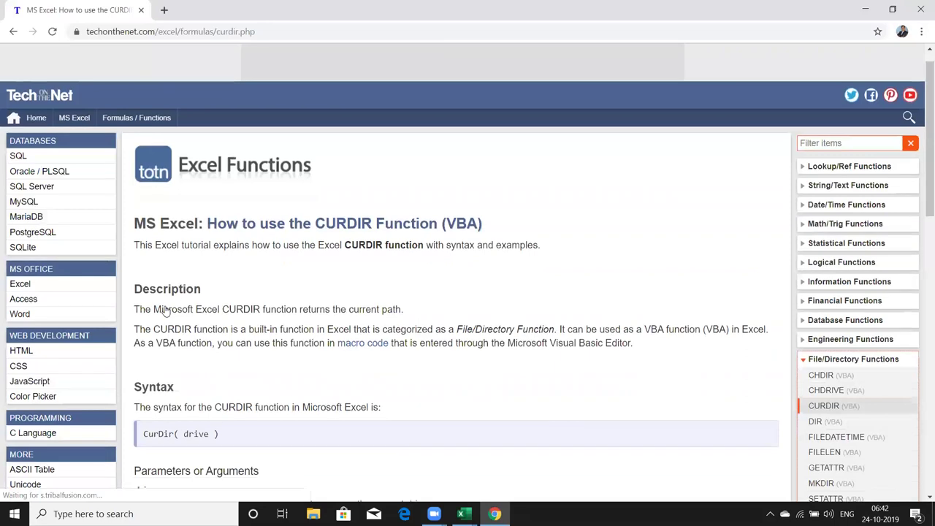
{"action": "scroll", "coordinate": [166, 310], "scroll_direction": "down", "scroll_amount": 2}
{"action": "scroll", "coordinate": [191, 314], "scroll_direction": "down", "scroll_amount": 3}
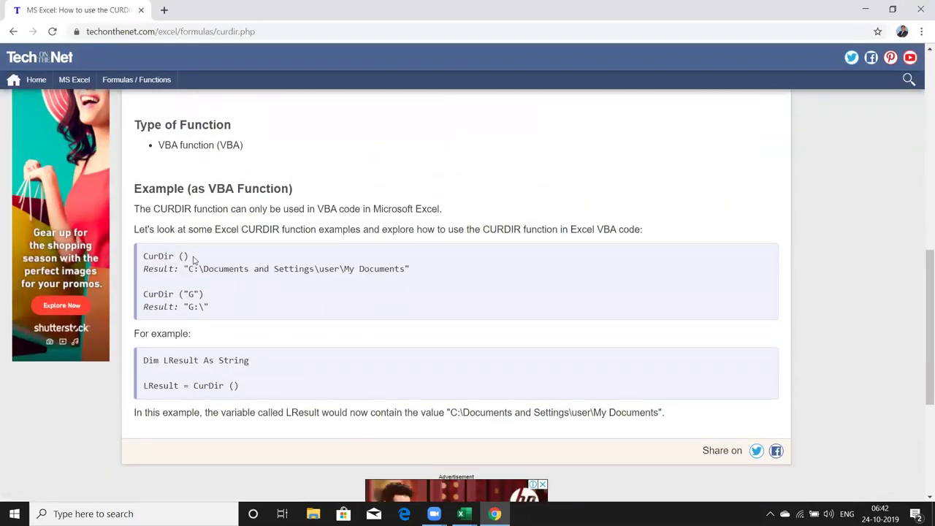
{"action": "mouse_move", "coordinate": [190, 256]}
{"action": "left_mouse_down"}
{"action": "mouse_move", "coordinate": [154, 257]}
{"action": "mouse_move", "coordinate": [406, 269]}
{"action": "left_mouse_up"}
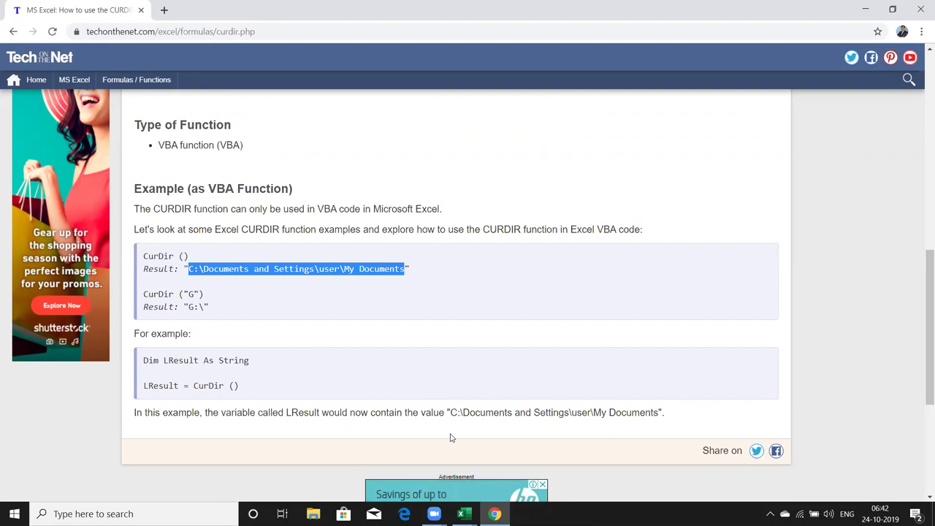
{"action": "left_click", "coordinate": [461, 513]}
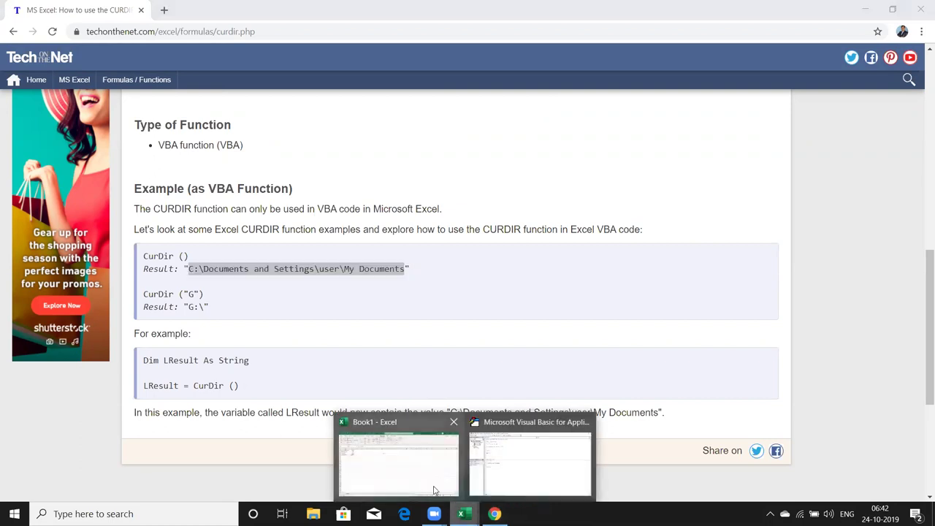
In Book1's Excel Options > Save, select the default local file location C:\Users\DELL\Documents, then return to VBA
{"action": "left_click", "coordinate": [421, 485]}
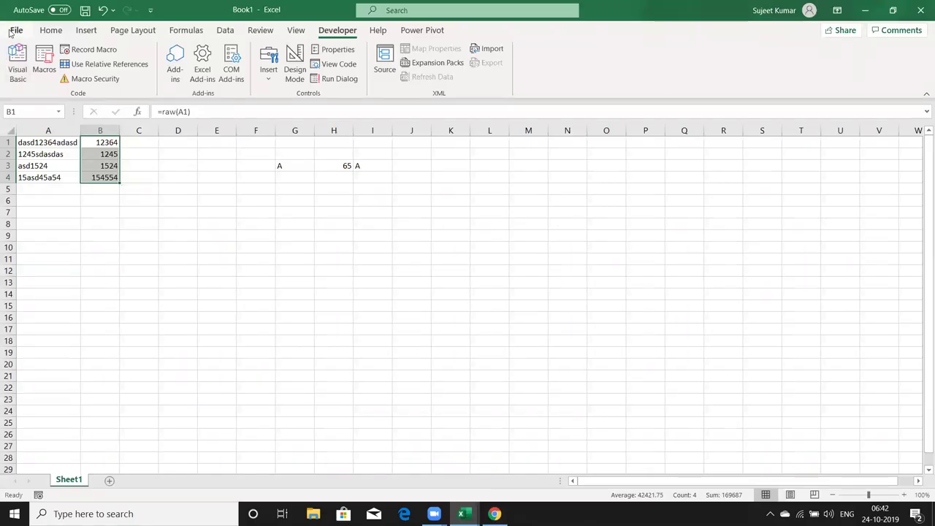
{"action": "key", "text": "alt+f"}
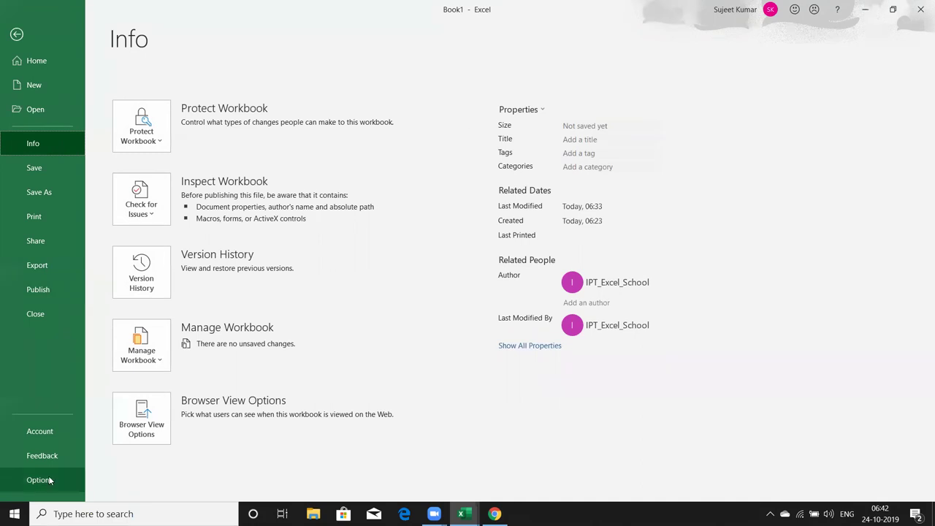
{"action": "left_click", "coordinate": [44, 477]}
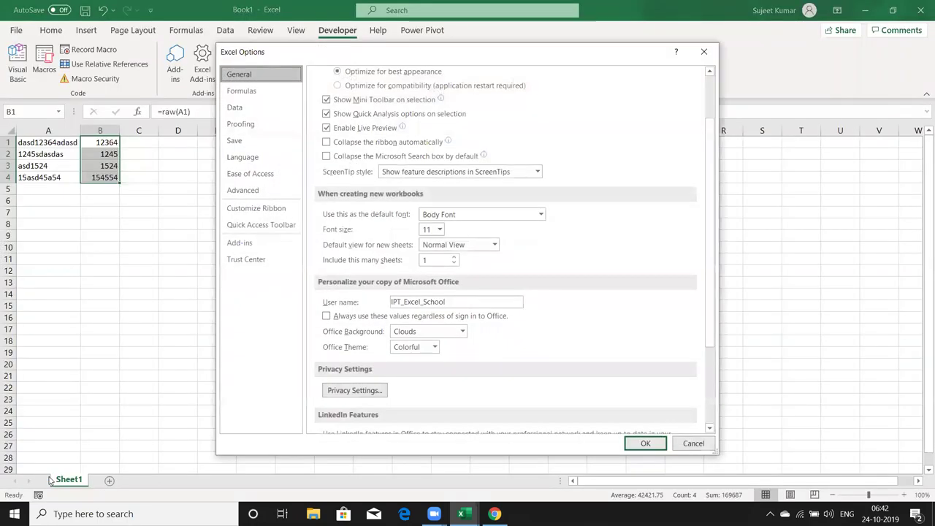
{"action": "left_click", "coordinate": [264, 141]}
{"action": "left_click_drag", "start_coordinate": [533, 242], "coordinate": [427, 247]}
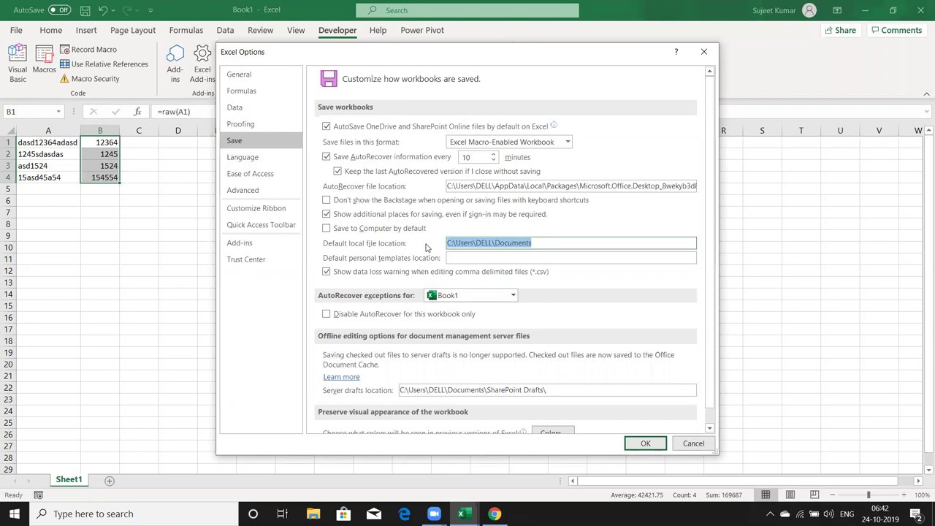
{"action": "key", "text": "Escape"}
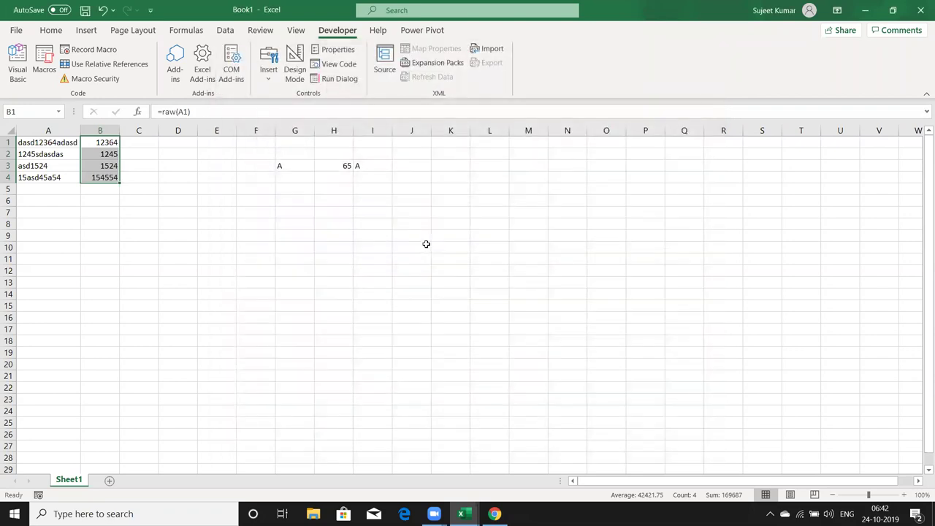
{"action": "key", "text": "alt+Tab"}
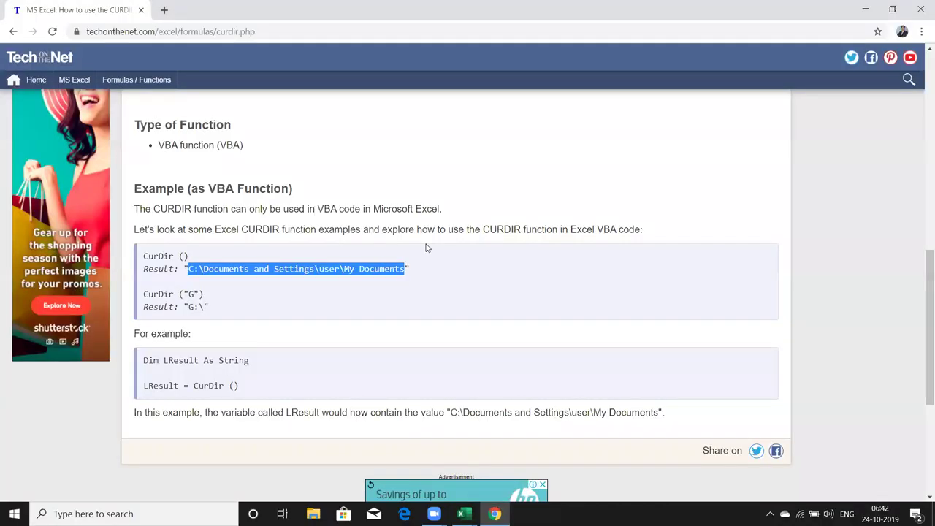
{"action": "key", "text": "alt+Tab"}
{"action": "key", "text": "alt+Tab"}
{"action": "key", "text": "alt+Tab"}
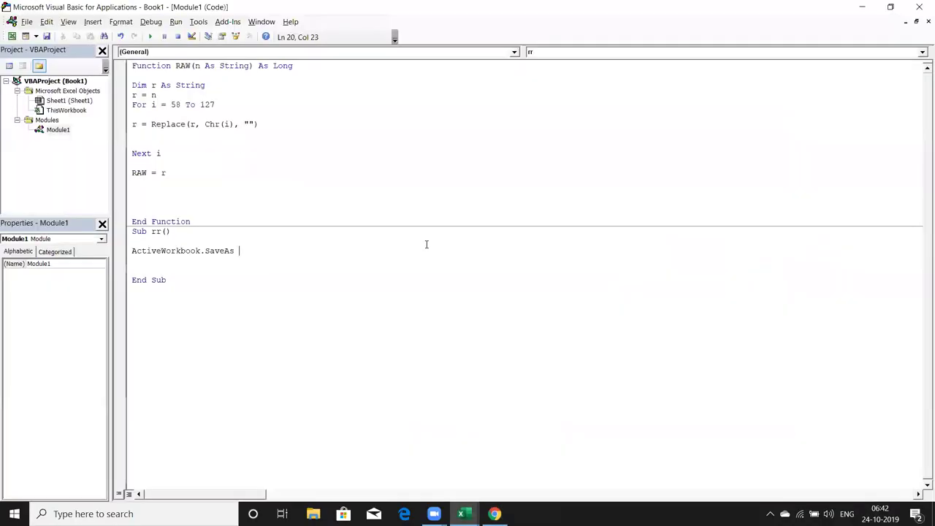
Complete the line as ActiveWorkbook.SaveAs CurDir() & "/" & Filename, then return to the CURDIR page
{"action": "type", "text": "curdir"}
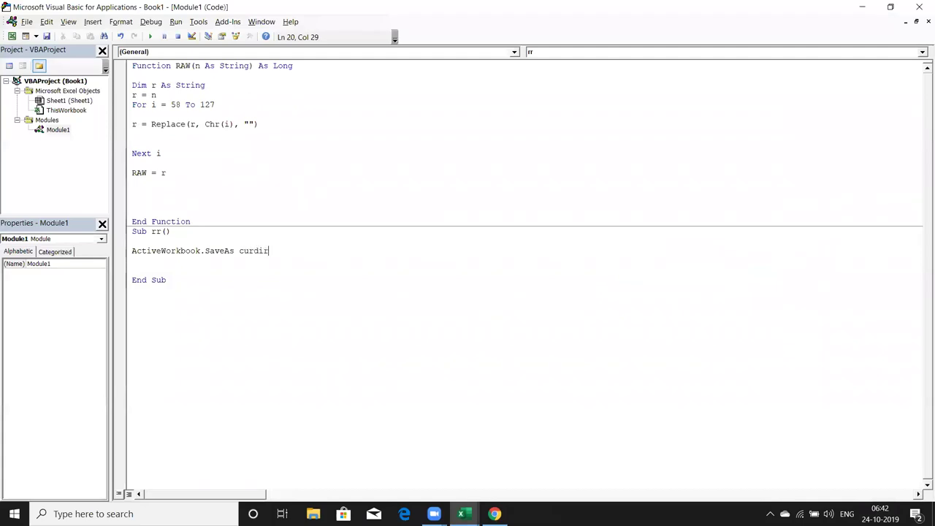
{"action": "type", "text": "() & "}
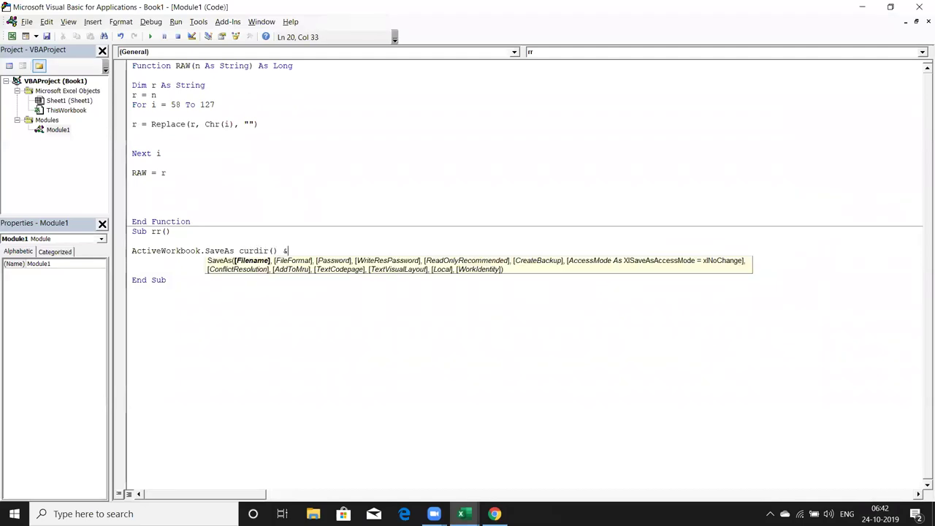
{"action": "type", "text": "\""}
{"action": "type", "text": "/\" "}
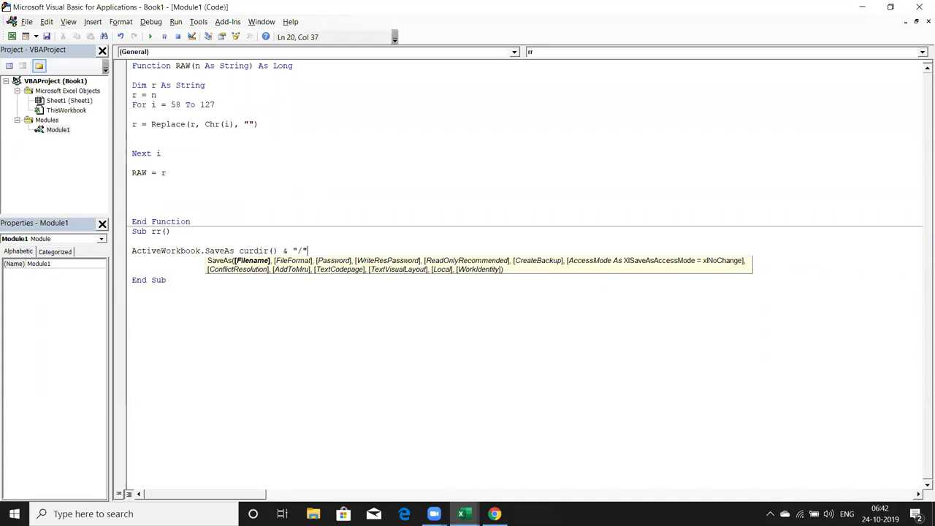
{"action": "type", "text": "& "}
{"action": "type", "text": "filename"}
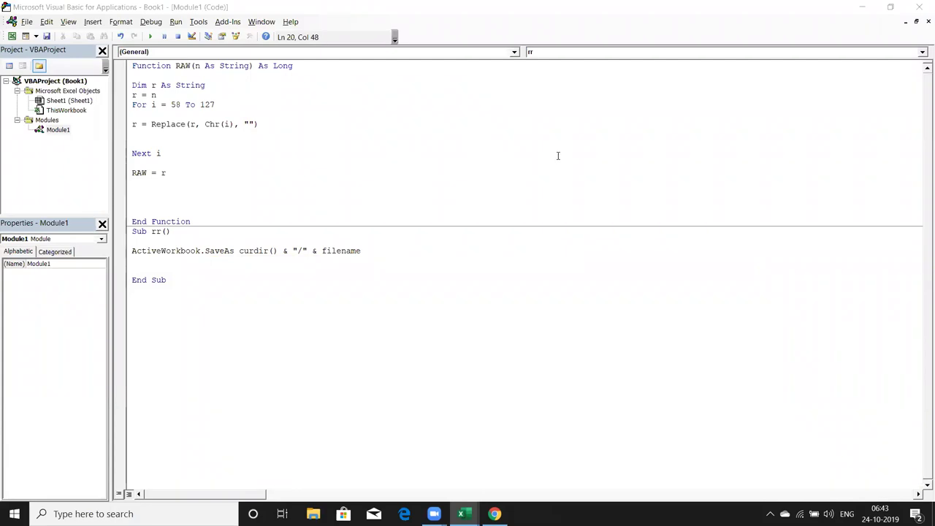
{"action": "left_click", "coordinate": [458, 281]}
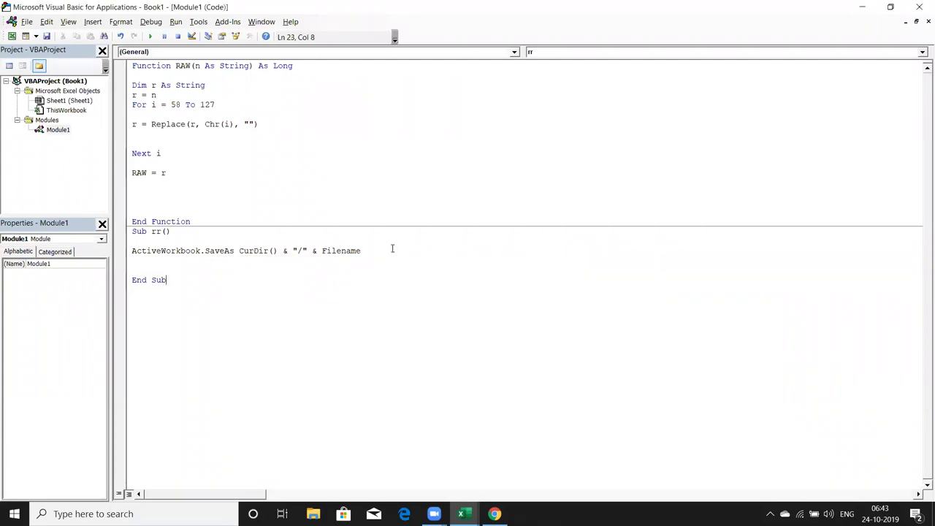
{"action": "left_click", "coordinate": [252, 257]}
{"action": "double_click", "coordinate": [254, 251]}
{"action": "key", "text": "F5"}
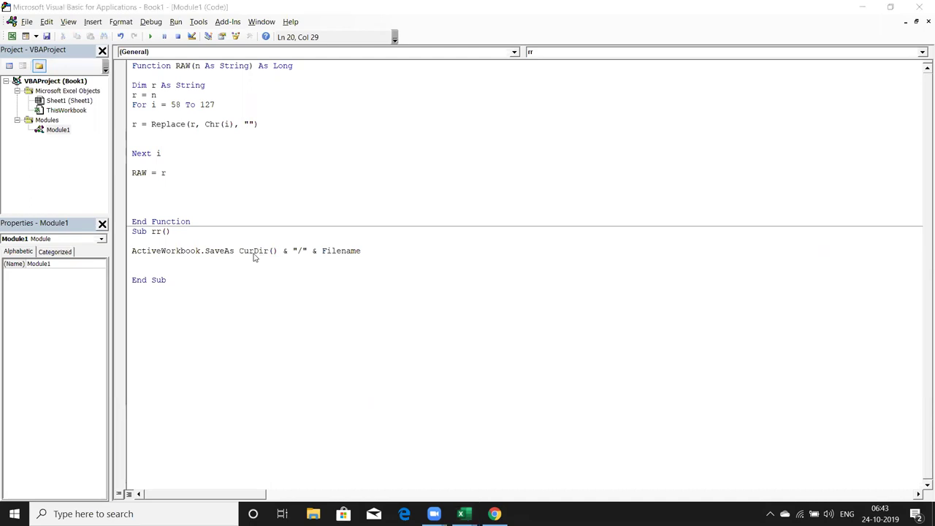
{"action": "key", "text": "alt+Tab"}
{"action": "key", "text": "alt+Tab"}
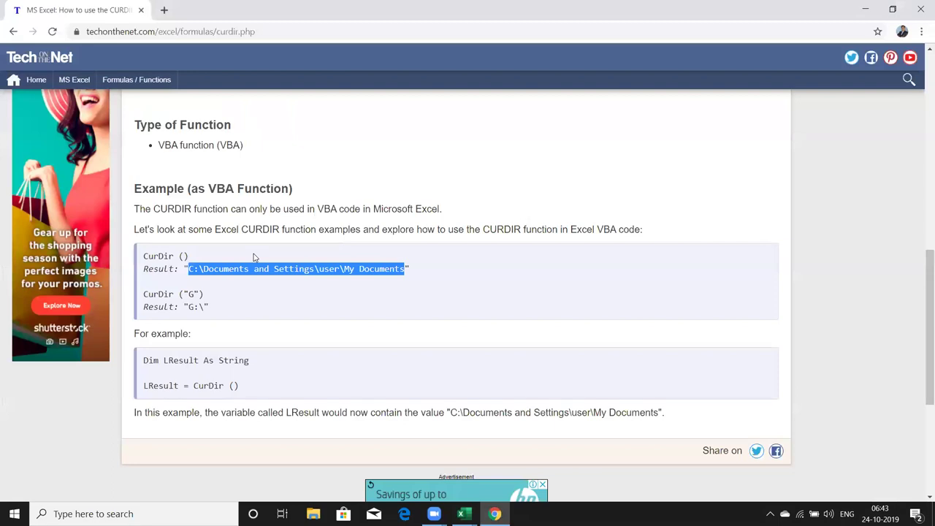
Go back to the VBA functions index for the File/Directory functions, then return to the VBA editor
{"action": "left_click", "coordinate": [13, 32]}
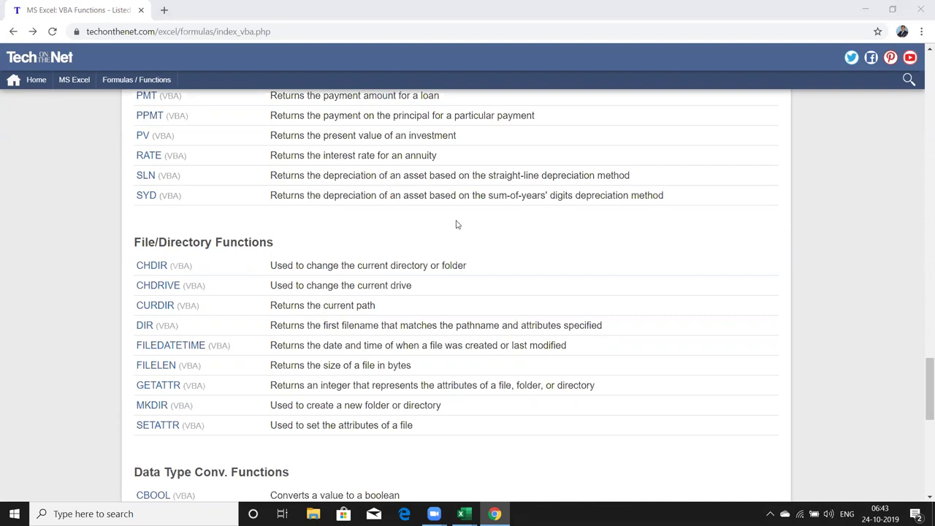
{"action": "key", "text": "alt+Tab"}
{"action": "key", "text": "alt+Tab"}
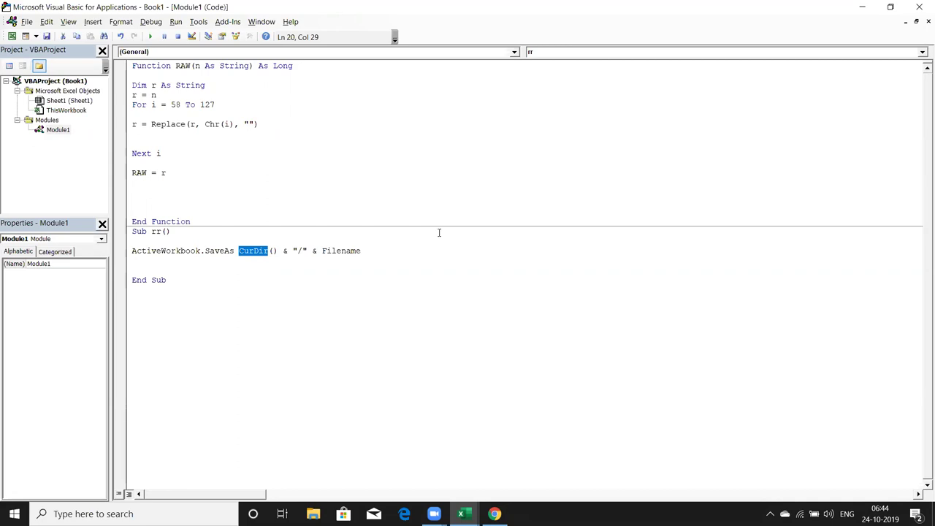
{"action": "left_click", "coordinate": [439, 232]}
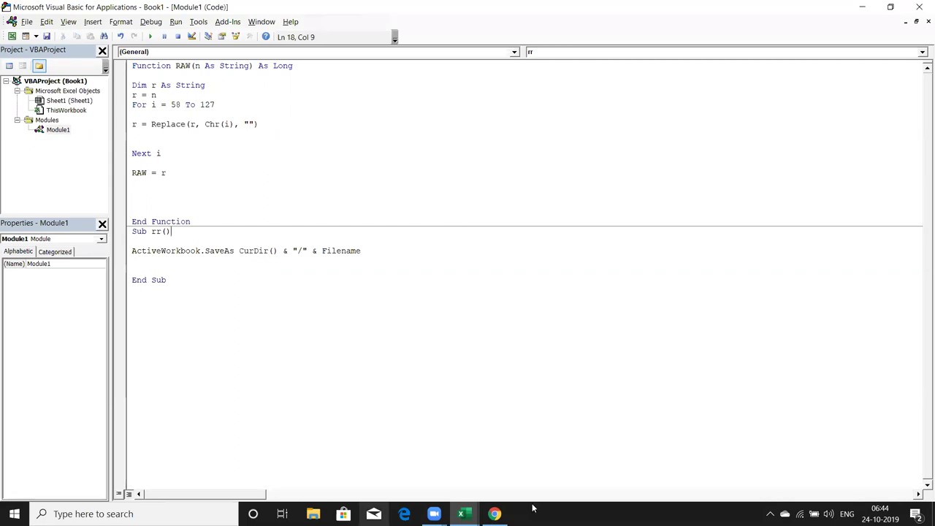
{"action": "left_click", "coordinate": [313, 514]}
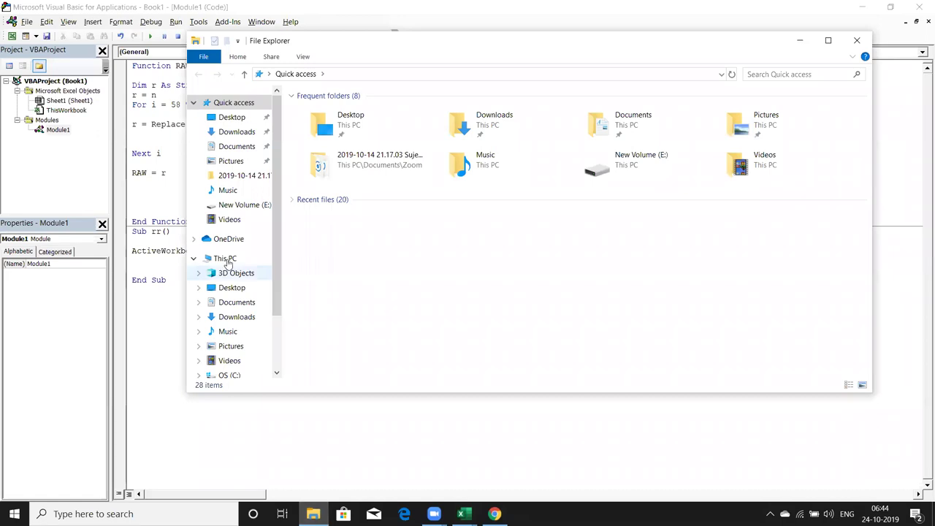
{"action": "left_click", "coordinate": [226, 259]}
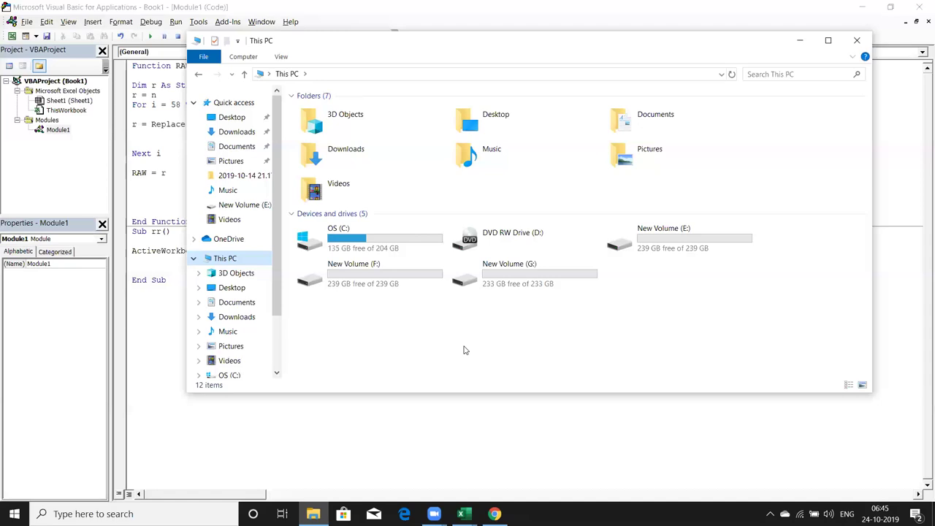
{"action": "left_click", "coordinate": [857, 43]}
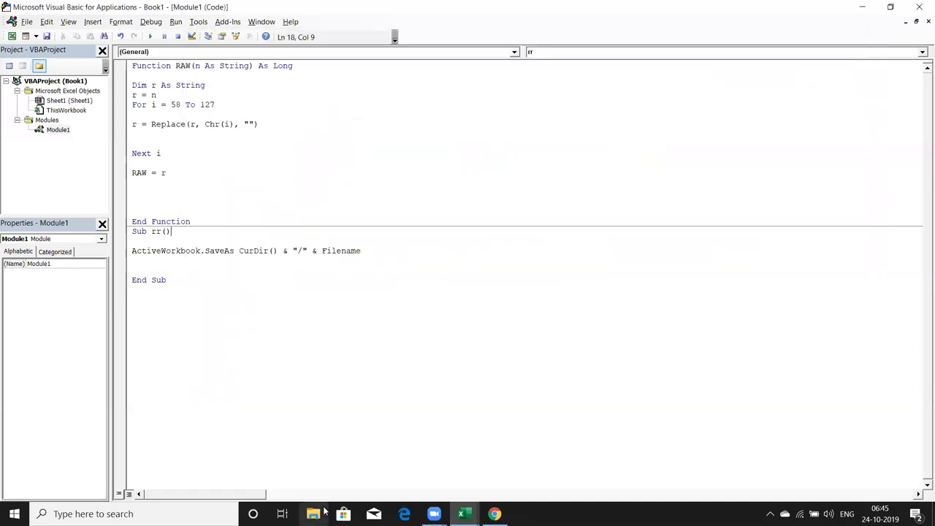
Select CurDir() on the SaveAs line and open File Explorer at Quick access
{"action": "left_click", "coordinate": [450, 413]}
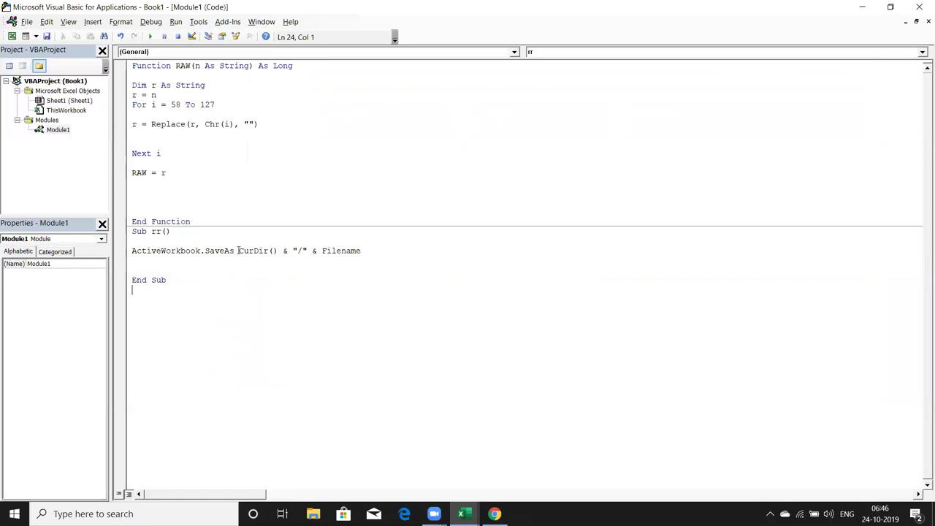
{"action": "double_click", "coordinate": [268, 250]}
{"action": "left_click_drag", "start_coordinate": [277, 251], "coordinate": [278, 251]}
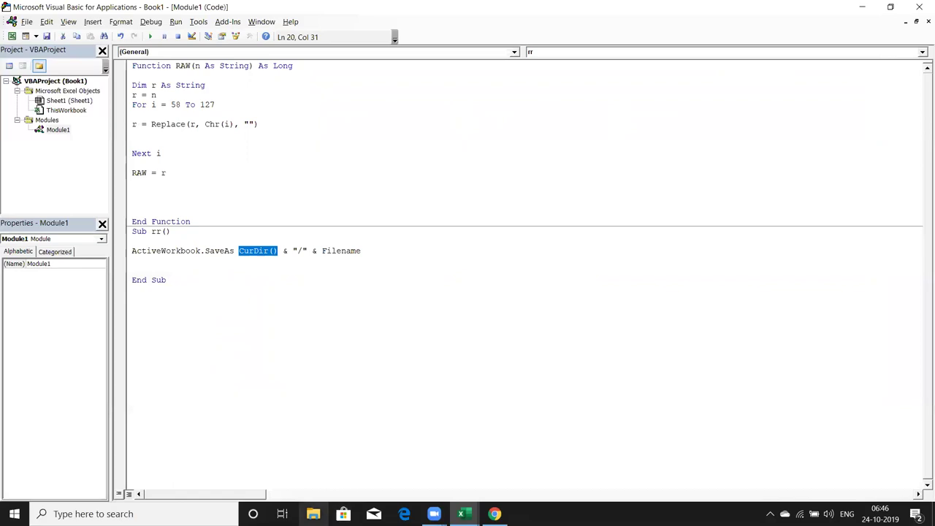
{"action": "left_click", "coordinate": [312, 514]}
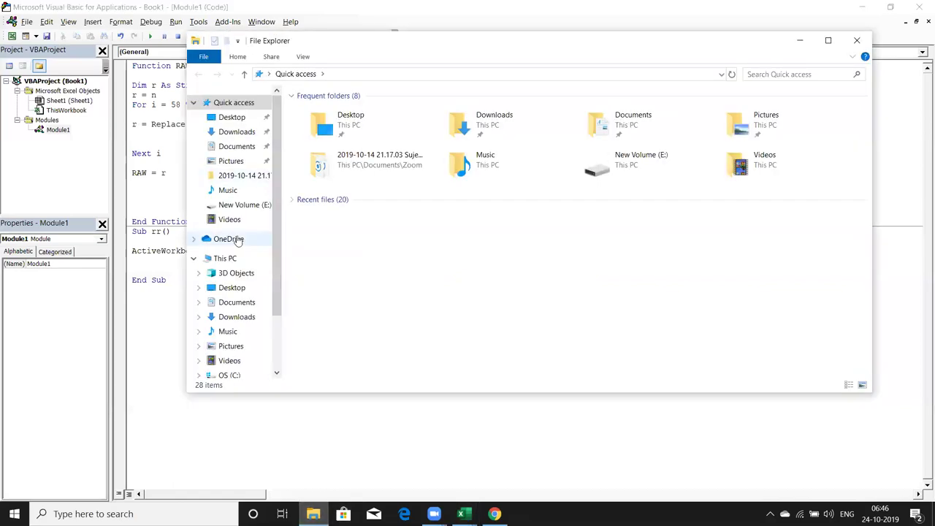
Check the Documents folder's C:\Users location in its Properties, then close Properties and File Explorer
{"action": "right_click", "coordinate": [235, 152]}
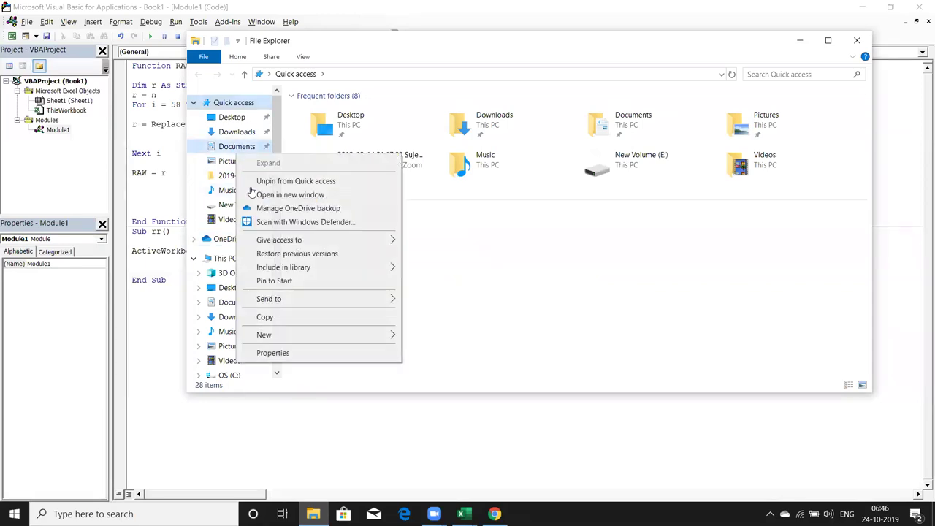
{"action": "left_click", "coordinate": [276, 354]}
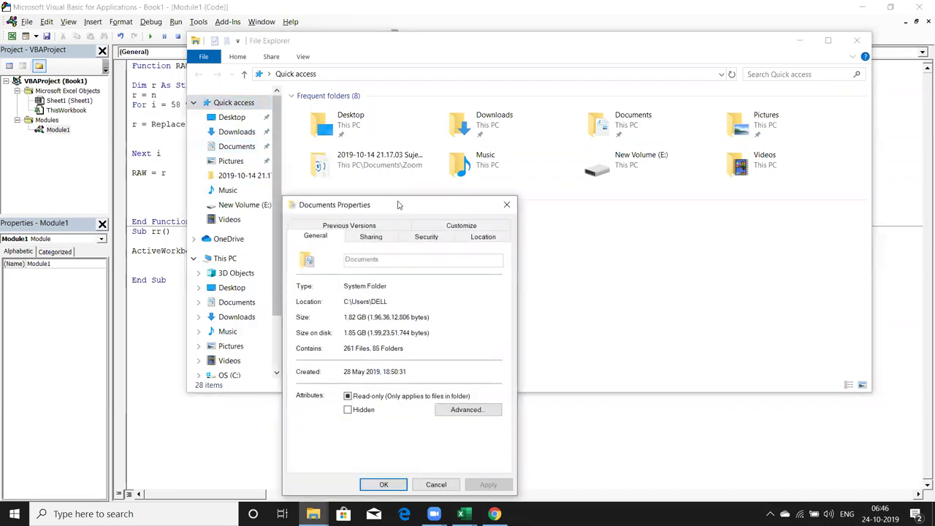
{"action": "left_click_drag", "start_coordinate": [398, 206], "coordinate": [545, 145]}
{"action": "left_click_drag", "start_coordinate": [491, 241], "coordinate": [496, 240]}
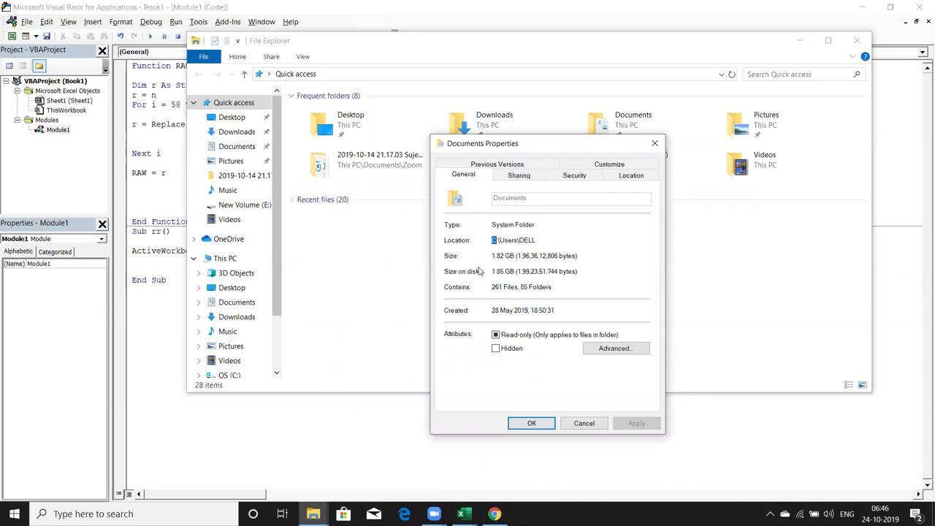
{"action": "left_click_drag", "start_coordinate": [491, 240], "coordinate": [539, 239]}
{"action": "left_click", "coordinate": [519, 239]}
{"action": "left_click", "coordinate": [653, 144]}
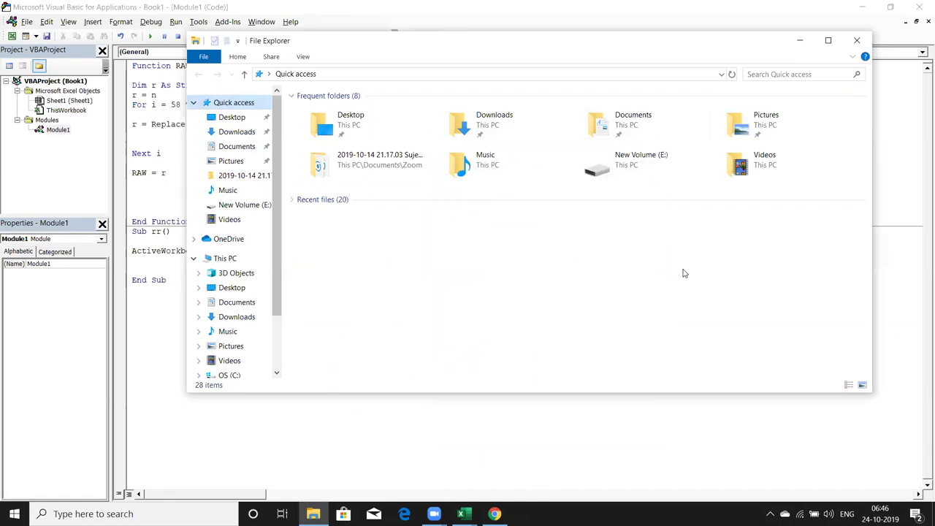
{"action": "left_click", "coordinate": [856, 46]}
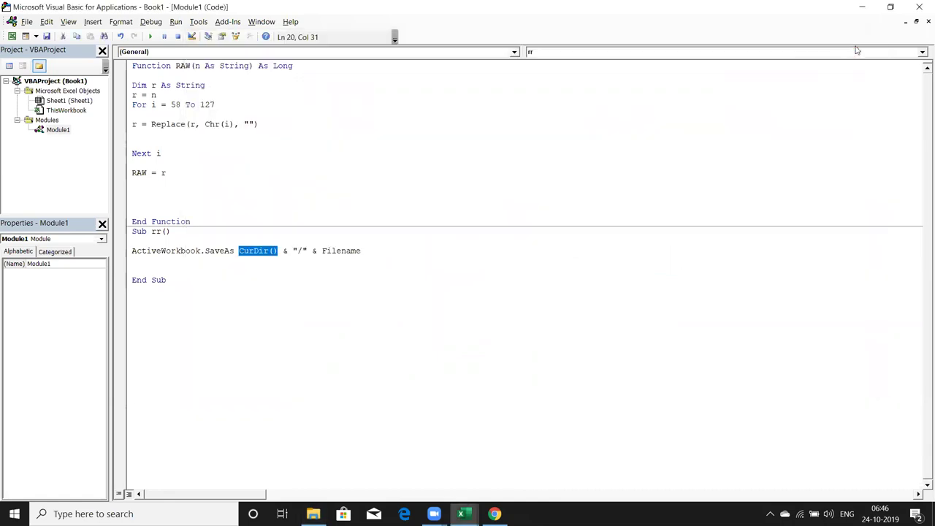
Above End Sub, add the line activeworkbbok.saveas "D:\123\Book.xlsx", fixing typos along the way
{"action": "left_click", "coordinate": [157, 270]}
{"action": "type", "text": "activeworkbbok.saveas "}
{"action": "type", "text": "\"D:2013"}
{"action": "key", "text": "BackSpace"}
{"action": "key", "text": "BackSpace"}
{"action": "key", "text": "BackSpace"}
{"action": "type", "text": "\\123"}
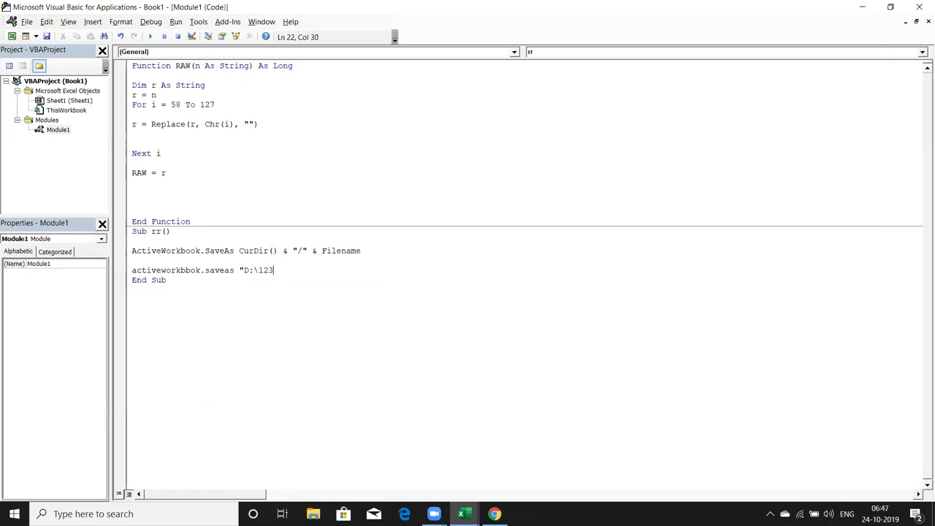
{"action": "type", "text": "\\"}
{"action": "type", "text": "Book,xlws"}
{"action": "key", "text": "BackSpace"}
{"action": "key", "text": "BackSpace"}
{"action": "type", "text": "sx"}
{"action": "key", "text": "Left"}
{"action": "key", "text": "Left"}
{"action": "key", "text": "Left"}
{"action": "key", "text": "Left"}
{"action": "key", "text": "BackSpace"}
{"action": "type", "text": "."}
{"action": "key", "text": "Right"}
{"action": "key", "text": "Right"}
{"action": "key", "text": "Right"}
{"action": "key", "text": "Right"}
{"action": "type", "text": "\""}
{"action": "left_click", "coordinate": [247, 291]}
Change the SaveAs path's drive letter from D to E
{"action": "double_click", "coordinate": [247, 270]}
{"action": "type", "text": "E"}
{"action": "left_click", "coordinate": [276, 270]}
{"action": "left_click", "coordinate": [264, 271]}
{"action": "double_click", "coordinate": [247, 270]}
{"action": "double_click", "coordinate": [265, 270]}
{"action": "left_click", "coordinate": [264, 260]}
{"action": "left_click_drag", "start_coordinate": [239, 251], "coordinate": [277, 251]}
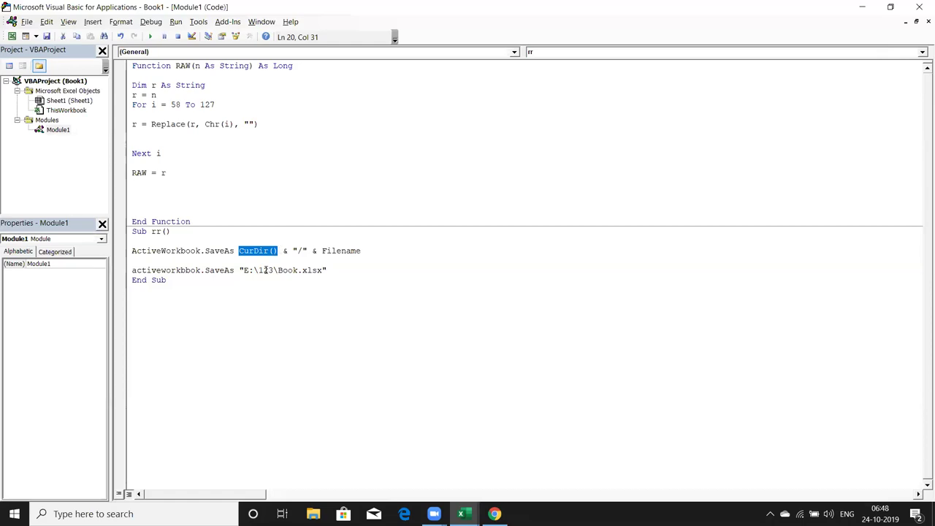
{"action": "left_click", "coordinate": [269, 259]}
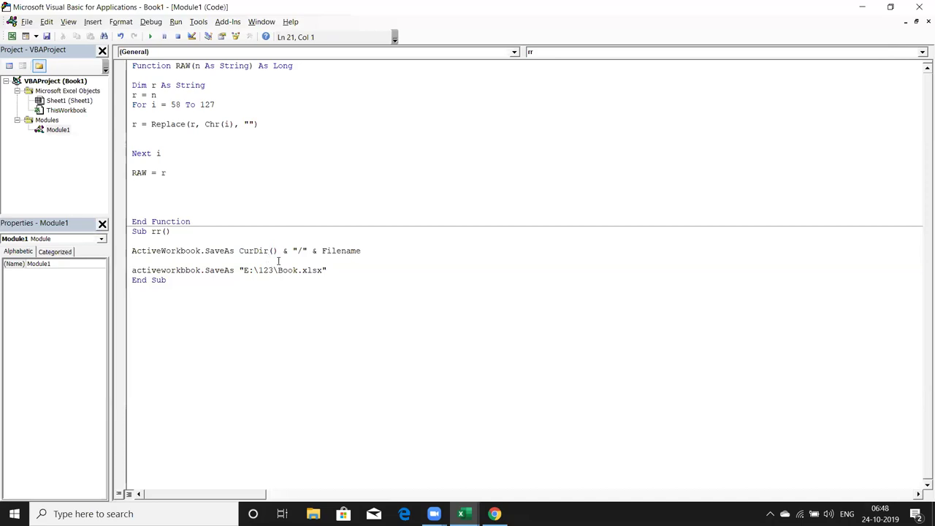
Select CurDir in the code and open TechOnTheNet's ENVIRON function page in Chrome
{"action": "left_click", "coordinate": [259, 251]}
{"action": "double_click", "coordinate": [260, 250]}
{"action": "key", "text": "alt+Tab"}
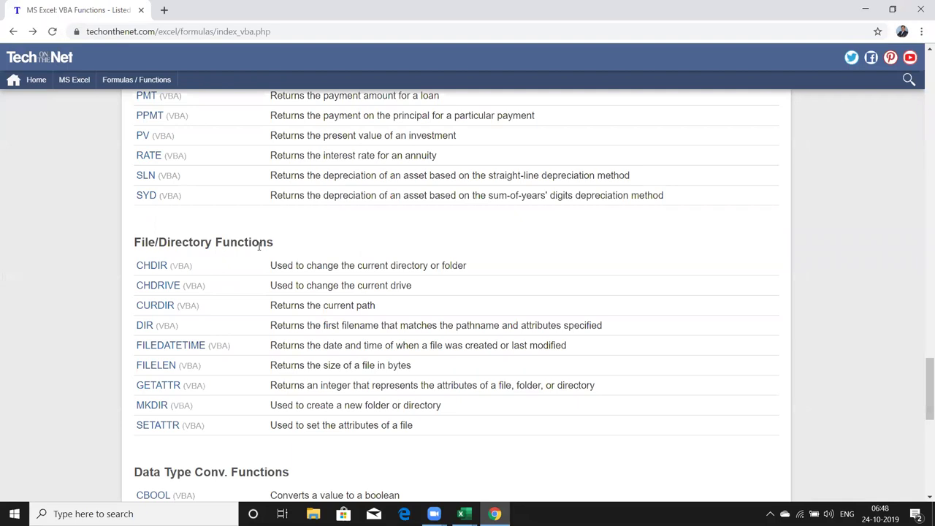
{"action": "scroll", "coordinate": [258, 246], "scroll_direction": "up", "scroll_amount": 1}
{"action": "scroll", "coordinate": [259, 248], "scroll_direction": "up", "scroll_amount": 4}
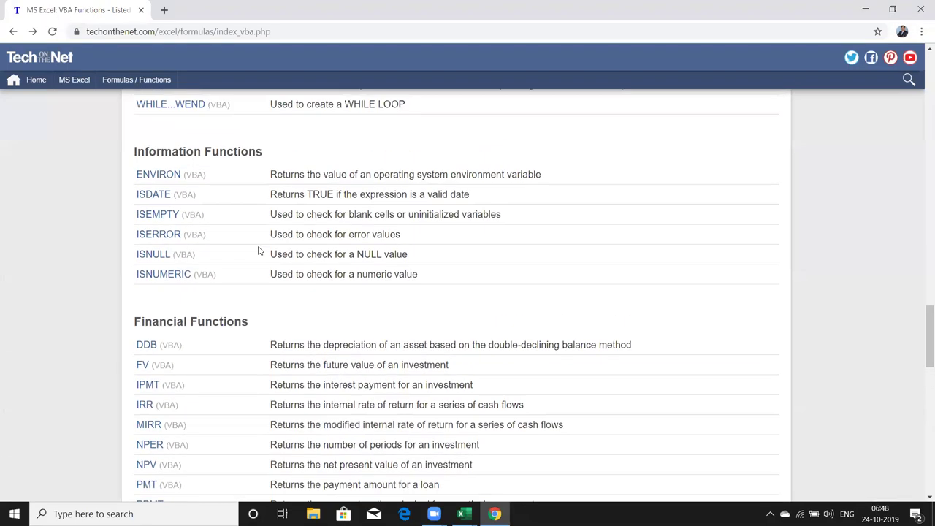
{"action": "scroll", "coordinate": [258, 250], "scroll_direction": "up", "scroll_amount": 3}
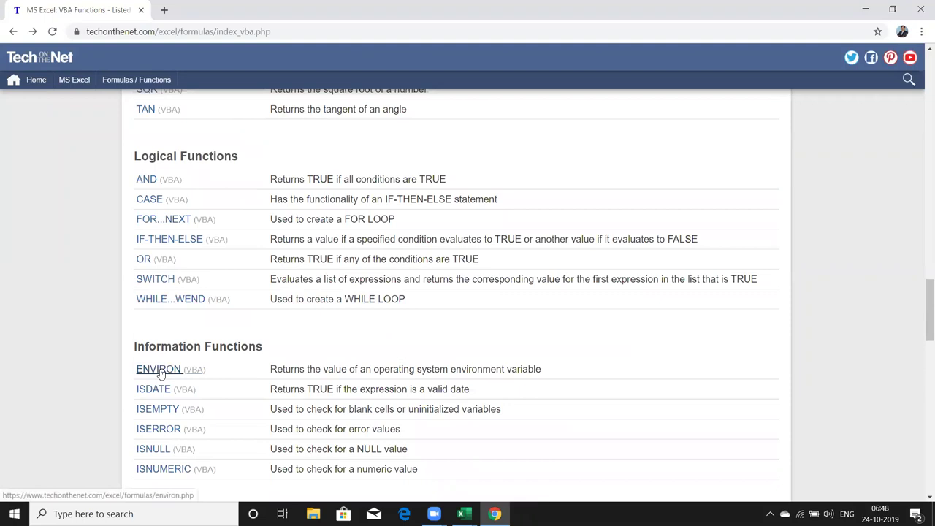
{"action": "left_click", "coordinate": [159, 370]}
Review the results of the Environ(1) to Environ(3) examples, then return to the macro code
{"action": "scroll", "coordinate": [159, 373], "scroll_direction": "down", "scroll_amount": 3}
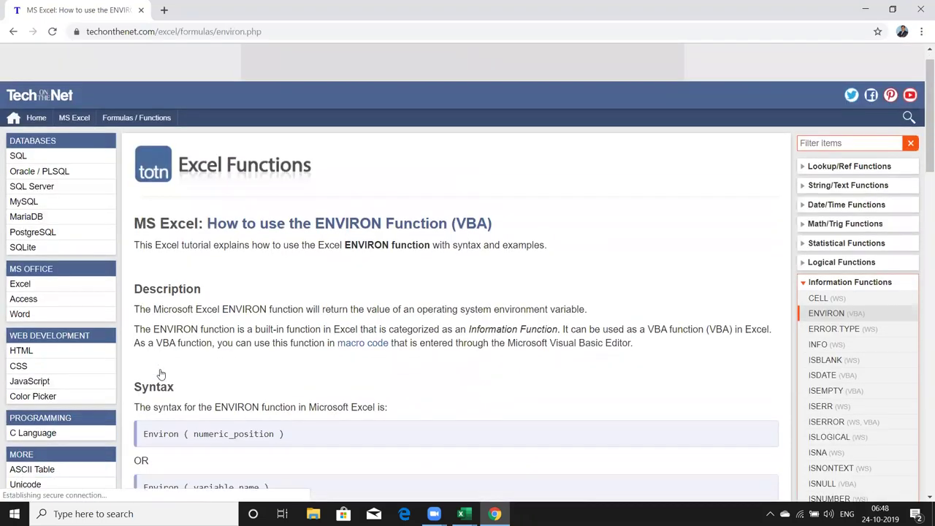
{"action": "scroll", "coordinate": [161, 373], "scroll_direction": "down", "scroll_amount": 3}
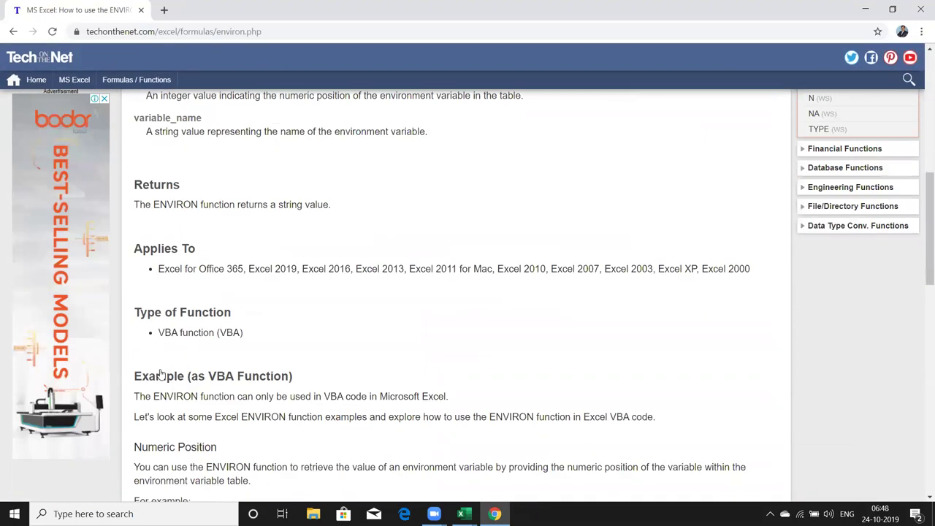
{"action": "scroll", "coordinate": [161, 373], "scroll_direction": "down", "scroll_amount": 3}
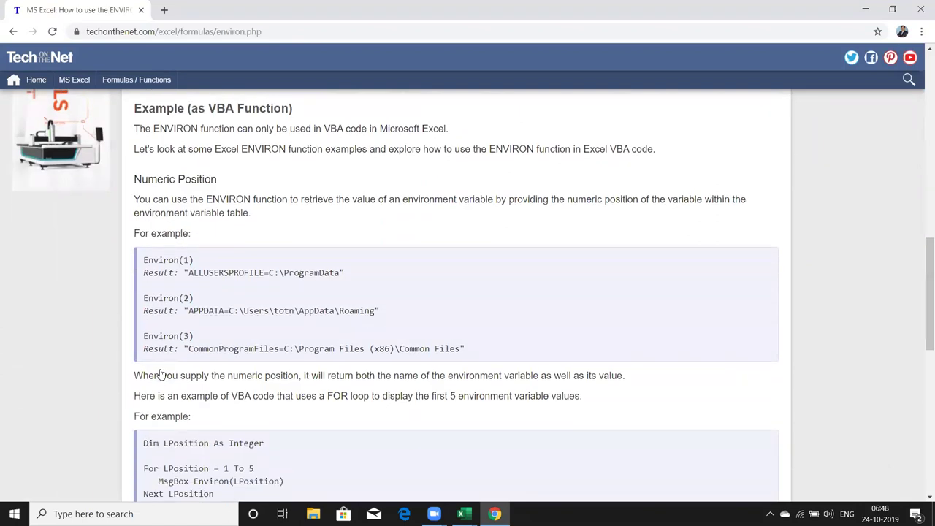
{"action": "double_click", "coordinate": [296, 272]}
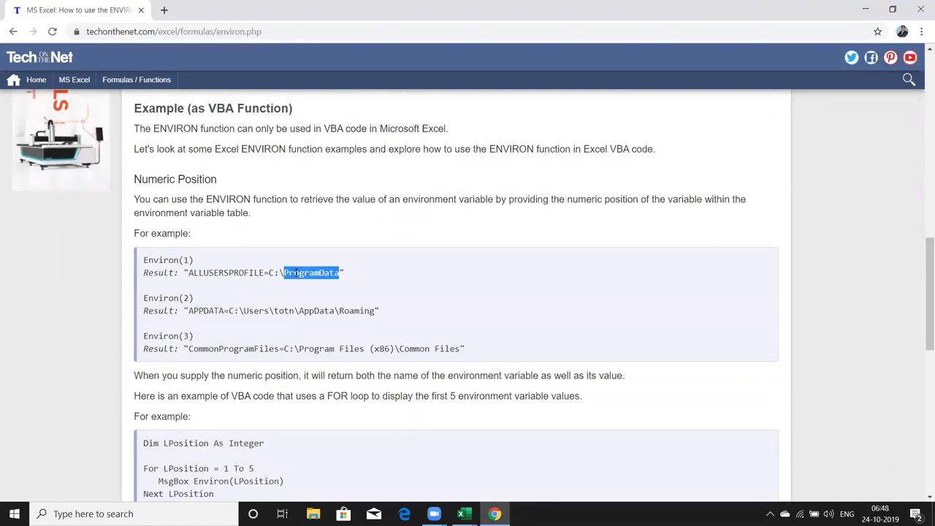
{"action": "triple_click", "coordinate": [264, 310]}
{"action": "double_click", "coordinate": [263, 311]}
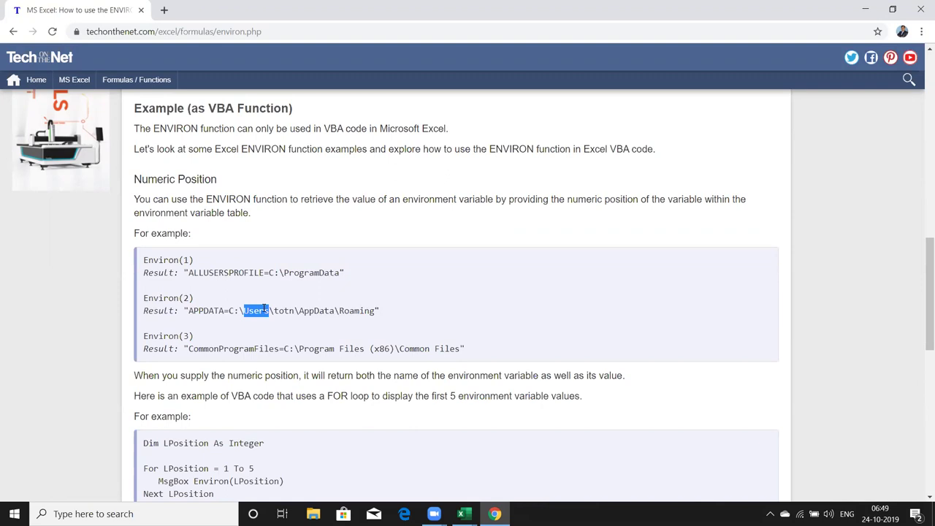
{"action": "double_click", "coordinate": [298, 354]}
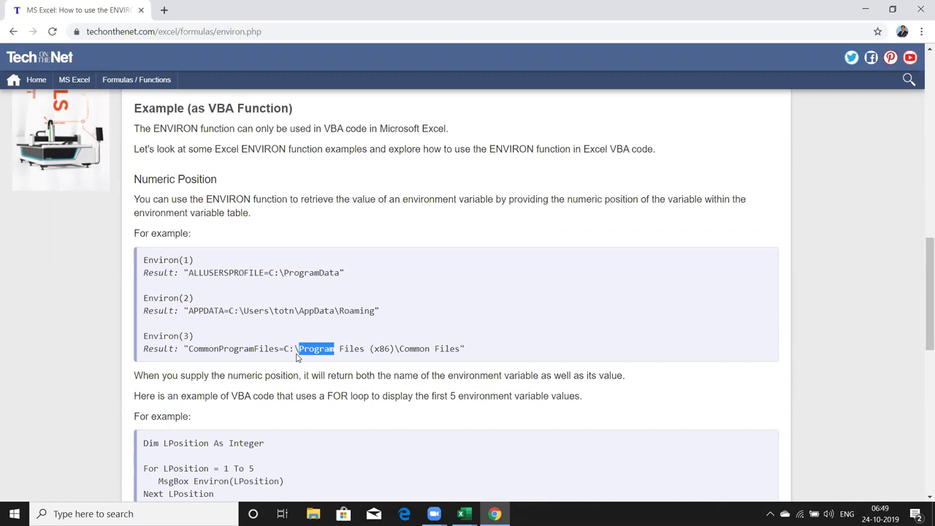
{"action": "key", "text": "alt+Tab"}
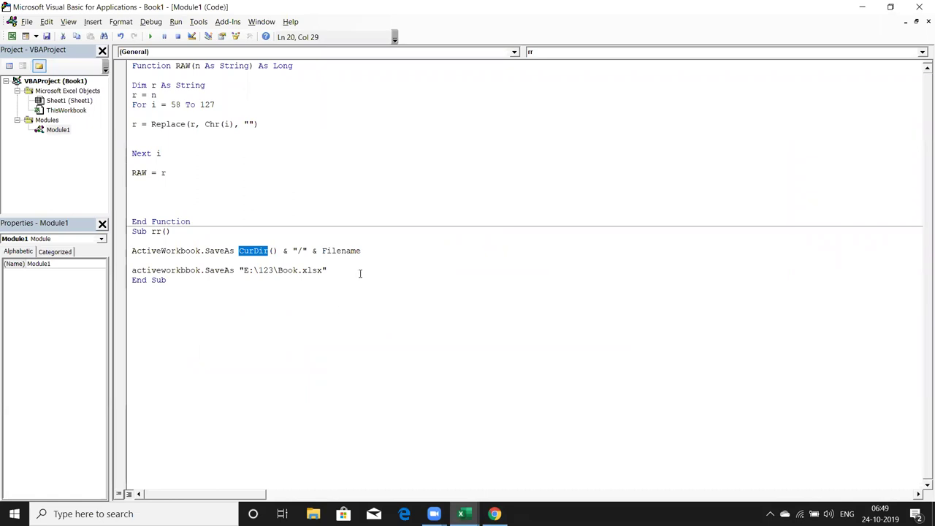
Delete both SaveAs lines and write a For i = 1 To 5 ... Next i loop
{"action": "left_click_drag", "start_coordinate": [326, 271], "coordinate": [132, 251]}
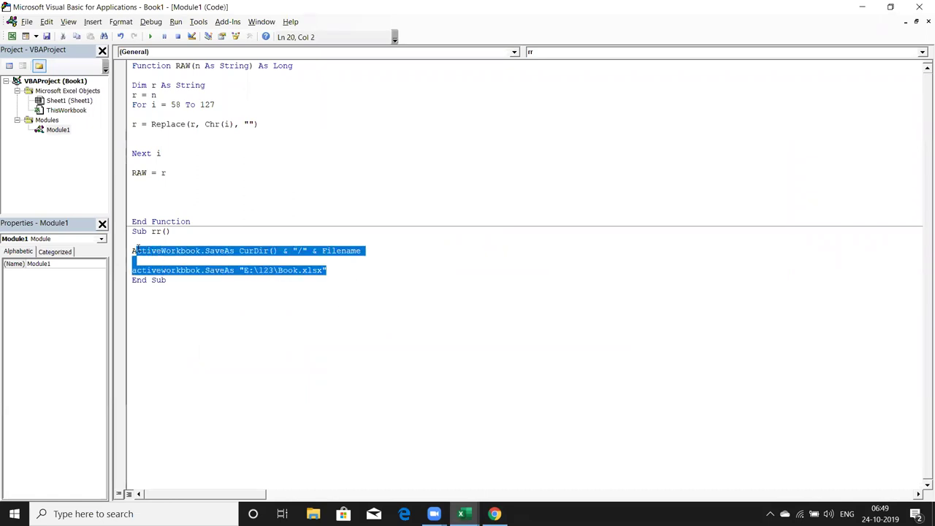
{"action": "key", "text": "Delete"}
{"action": "key", "text": "Return"}
{"action": "left_click", "coordinate": [132, 241]}
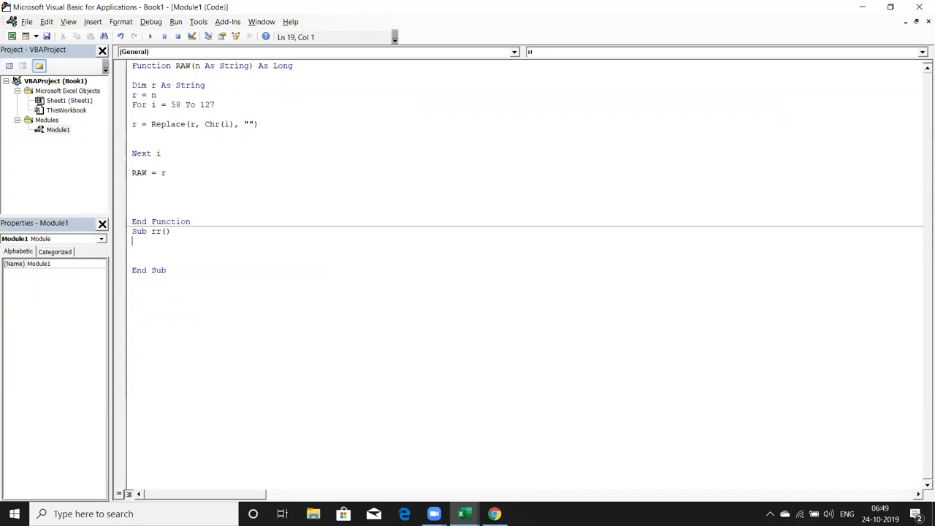
{"action": "type", "text": "for "}
{"action": "type", "text": "= 1 to 5"}
{"action": "key", "text": "Return"}
{"action": "key", "text": "Return"}
{"action": "key", "text": "Return"}
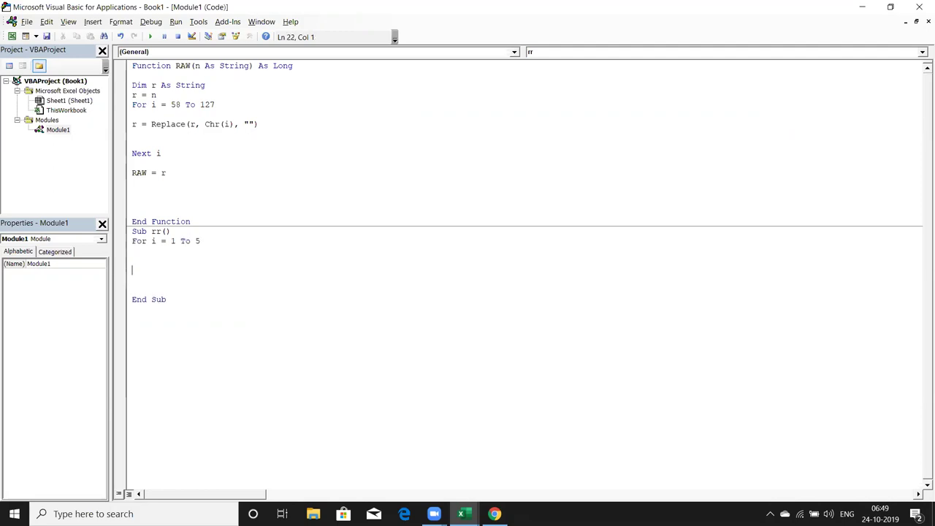
{"action": "type", "text": "next j"}
{"action": "key", "text": "BackSpace"}
{"action": "type", "text": "j"}
{"action": "key", "text": "BackSpace"}
{"action": "type", "text": "i"}
Inside the loop, start the line Range("a65000").End(xlUp).Offset(1,0).Value =
{"action": "left_click", "coordinate": [132, 250]}
{"action": "type", "text": "ra"}
{"action": "type", "text": "nge(\"a65000\")"}
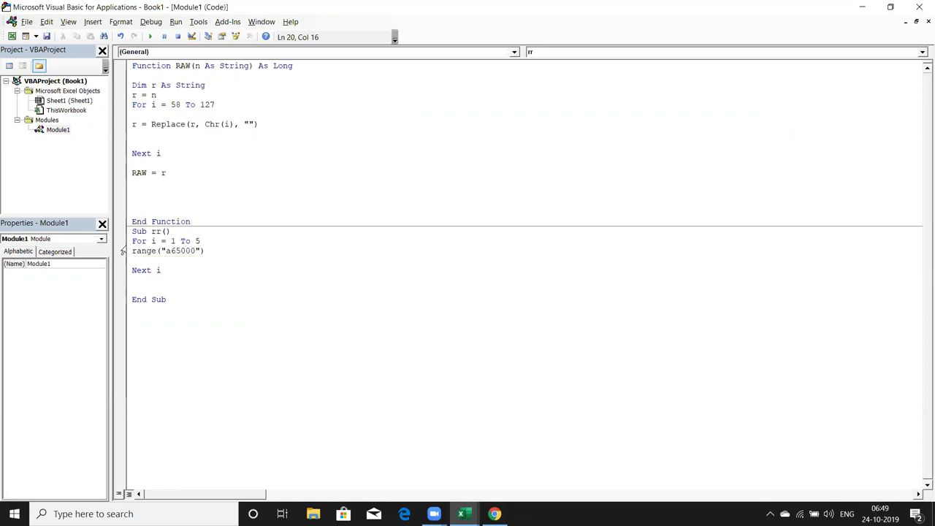
{"action": "type", "text": ".end"}
{"action": "key", "text": "Tab"}
{"action": "type", "text": "("}
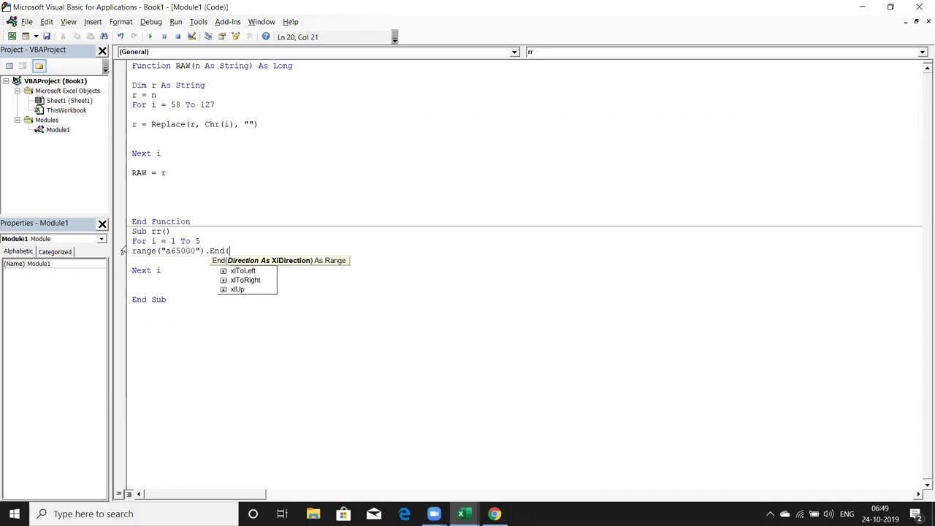
{"action": "key", "text": "Down"}
{"action": "key", "text": "Down"}
{"action": "key", "text": "Down"}
{"action": "key", "text": "Down"}
{"action": "key", "text": "Tab"}
{"action": "type", "text": ").of"}
{"action": "key", "text": "Tab"}
{"action": "type", "text": "(1,0"}
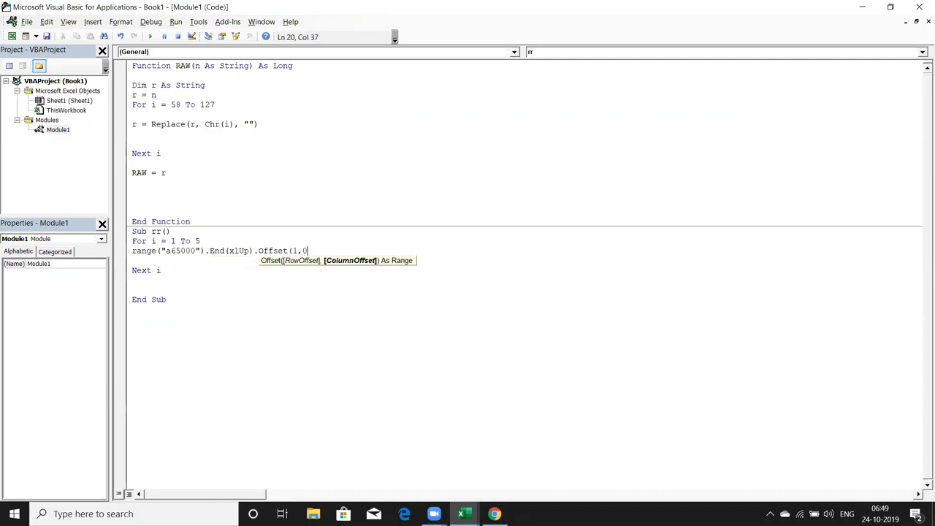
{"action": "type", "text": ").v"}
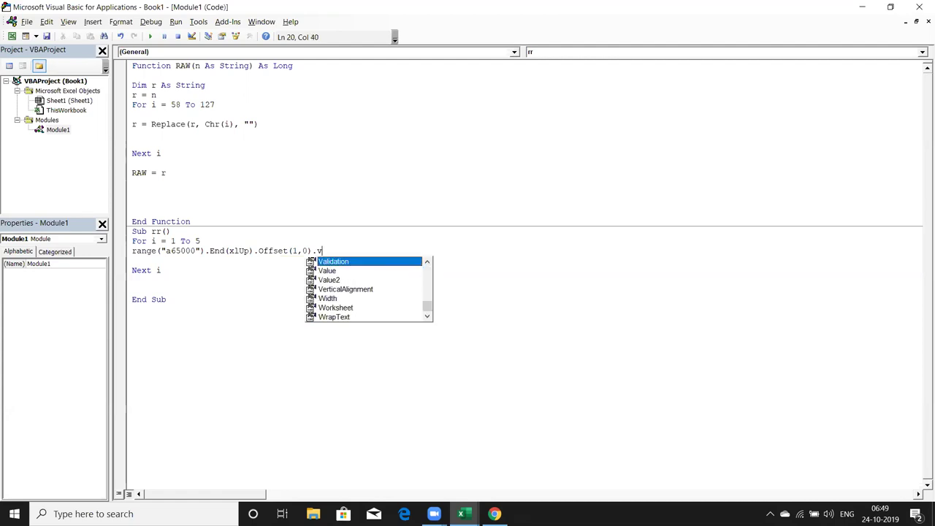
{"action": "type", "text": "a"}
{"action": "key", "text": "Tab"}
{"action": "type", "text": "=envir"}
Check the ENVIRON page's spelling and complete the assignment with Environ(i)
{"action": "key", "text": "alt+Tab"}
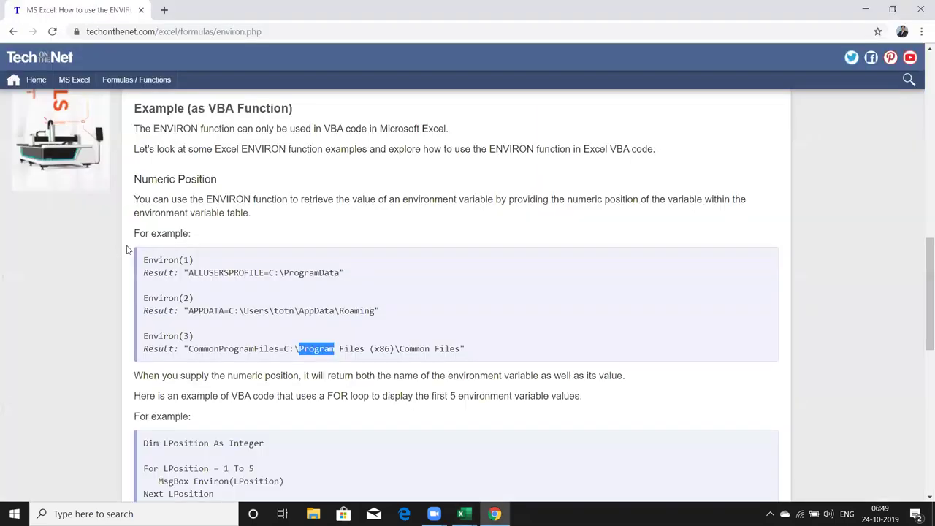
{"action": "double_click", "coordinate": [167, 259]}
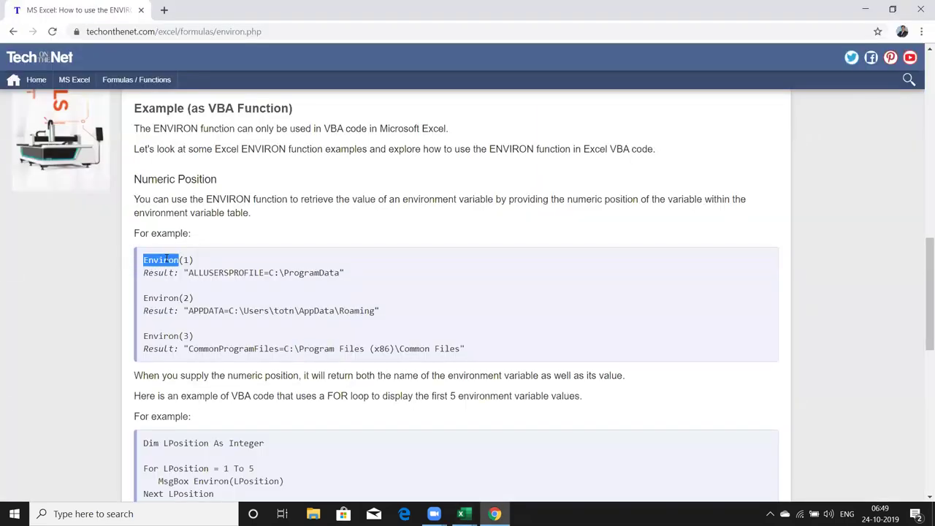
{"action": "key", "text": "alt+Tab"}
{"action": "key", "text": "BackSpace"}
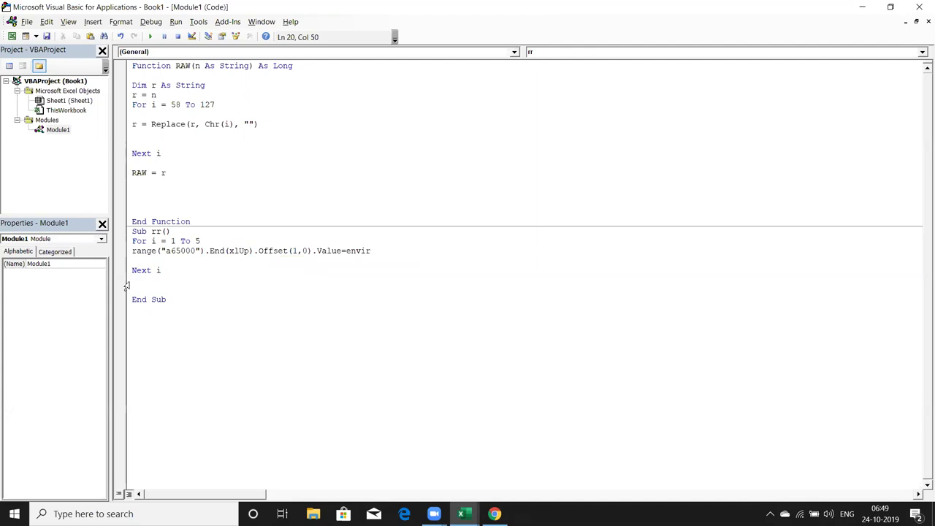
{"action": "key", "text": "BackSpace"}
{"action": "key", "text": "BackSpace"}
{"action": "key", "text": "BackSpace"}
{"action": "key", "text": "BackSpace"}
{"action": "type", "text": "Environ"}
{"action": "type", "text": "(i)"}
Run the rr macro and switch to the Excel worksheet
{"action": "left_click", "coordinate": [151, 271]}
{"action": "left_click", "coordinate": [156, 290]}
{"action": "left_click", "coordinate": [156, 270]}
{"action": "left_click", "coordinate": [151, 37]}
{"action": "key", "text": "super+d"}
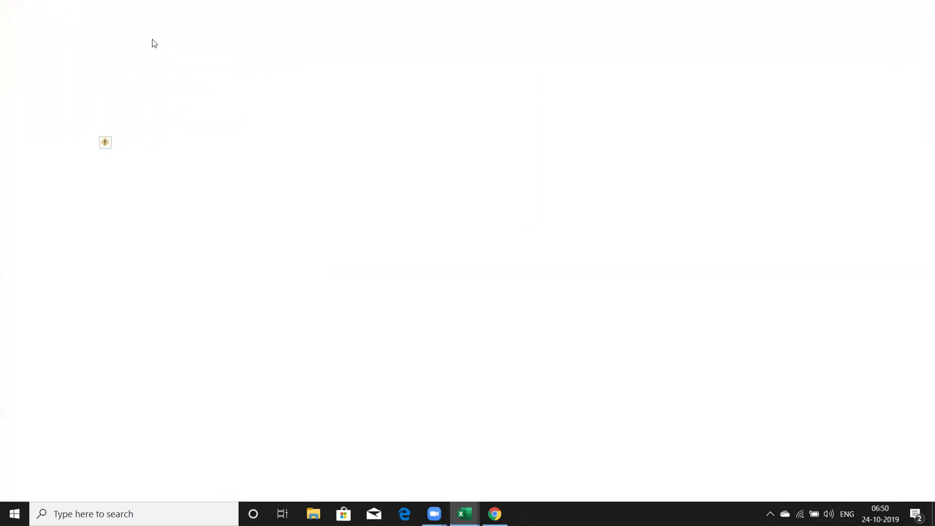
{"action": "key", "text": "alt+Tab"}
{"action": "key", "text": "alt+Tab"}
{"action": "key", "text": "alt+Tab"}
{"action": "key", "text": "alt+Tab"}
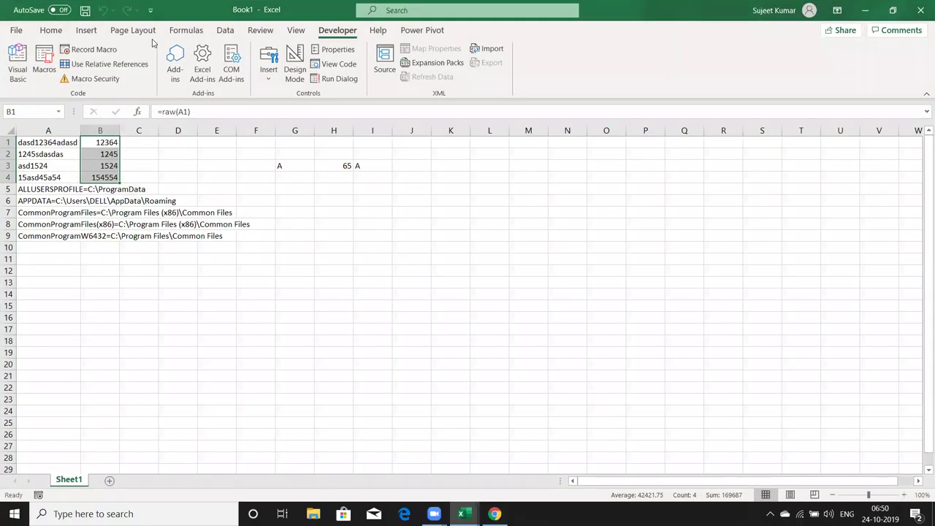
Select the five environment entries in A5:A9, delete them, and open the VBA editor
{"action": "key", "text": "Right"}
{"action": "key", "text": "Right"}
{"action": "key", "text": "Down"}
{"action": "key", "text": "Down"}
{"action": "key", "text": "Down"}
{"action": "key", "text": "Left"}
{"action": "key", "text": "Left"}
{"action": "key", "text": "Left"}
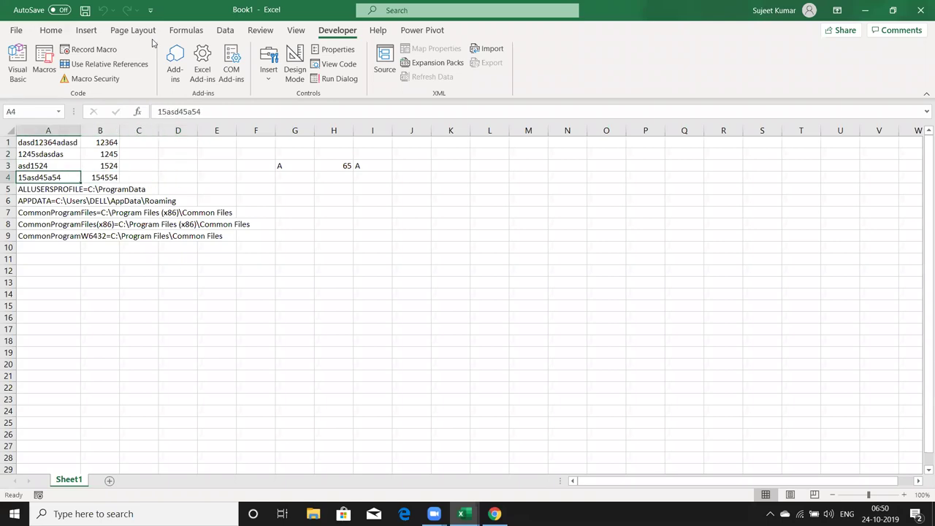
{"action": "key", "text": "Down"}
{"action": "key", "text": "Down"}
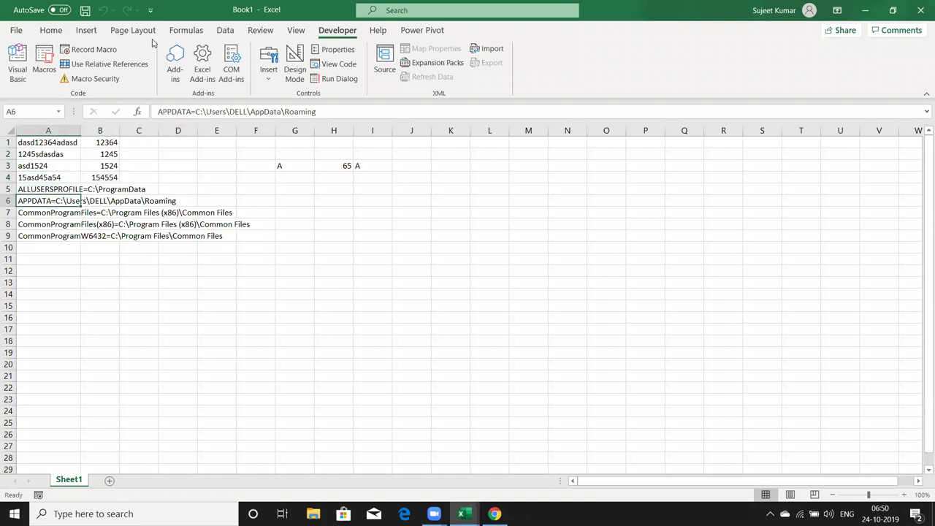
{"action": "key", "text": "Down"}
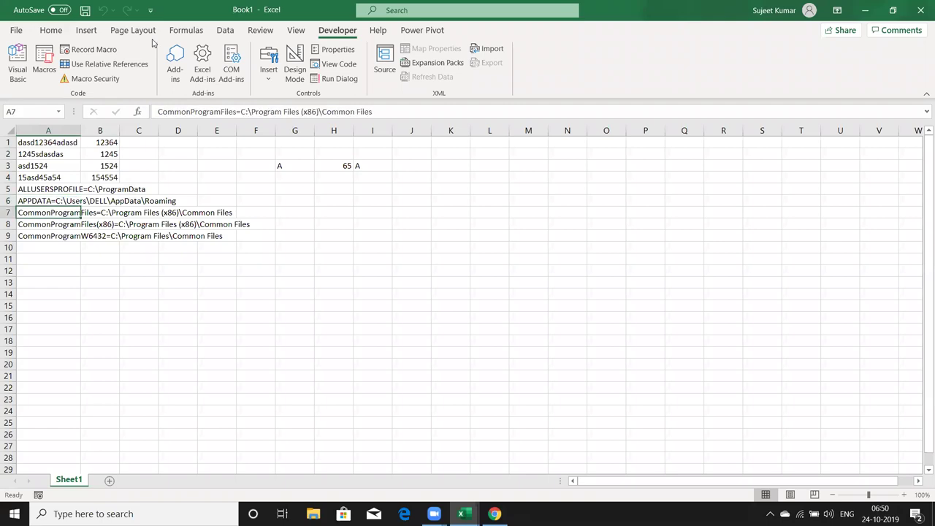
{"action": "key", "text": "Down"}
{"action": "key", "text": "Down"}
{"action": "key", "text": "shift+Up"}
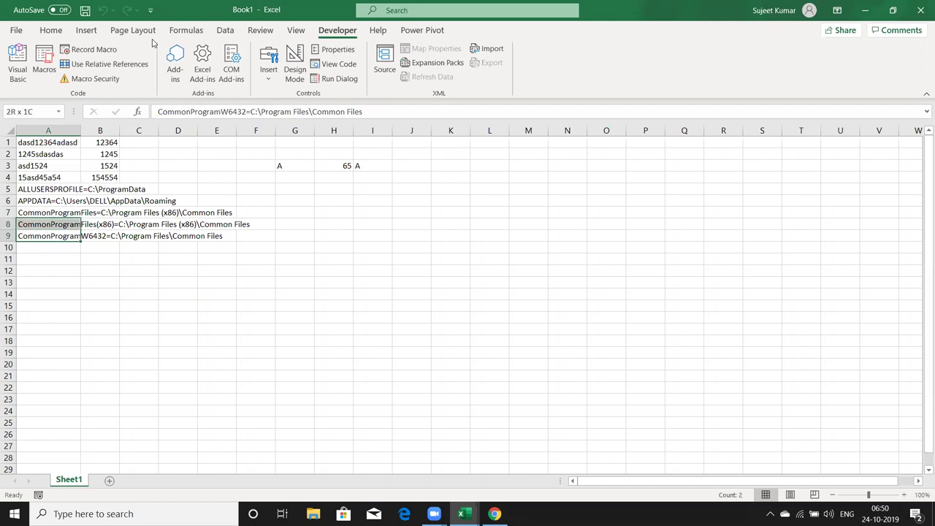
{"action": "key", "text": "shift+Up"}
{"action": "key", "text": "shift+Up"}
{"action": "key", "text": "shift+Up"}
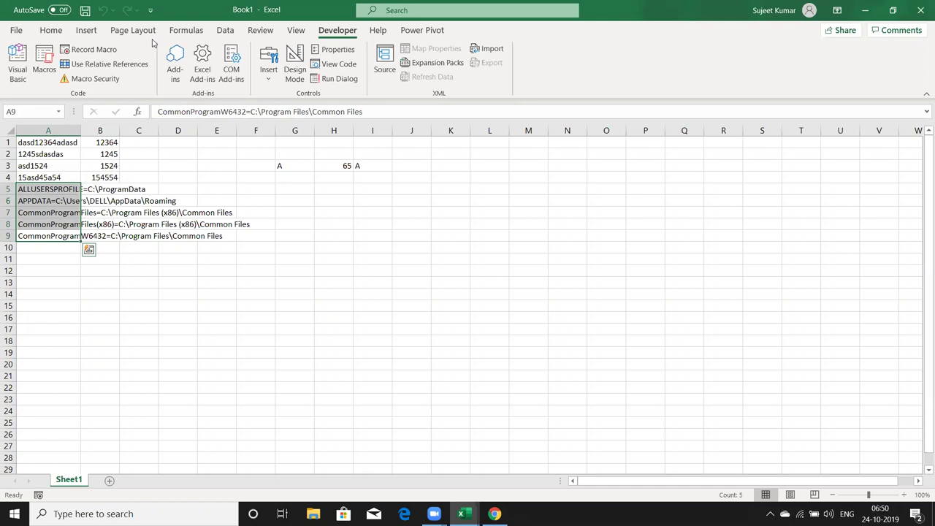
{"action": "key", "text": "Delete"}
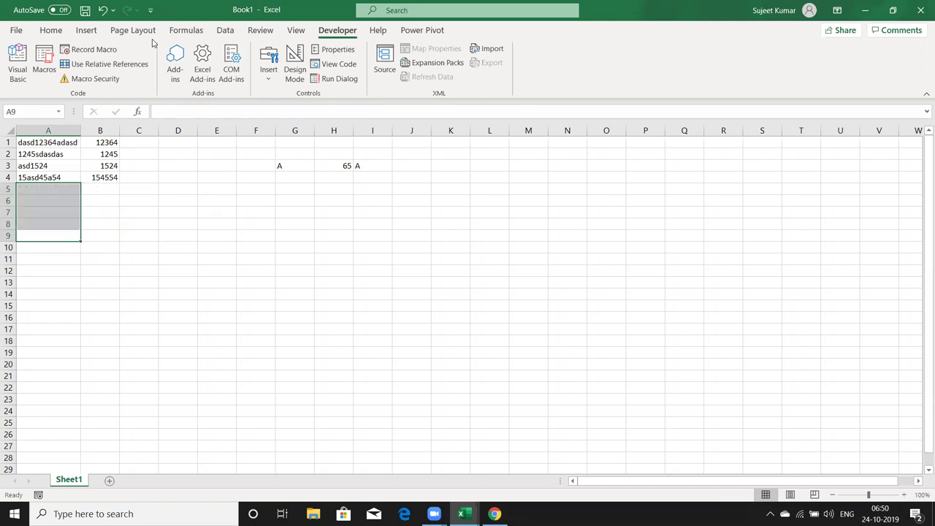
{"action": "key", "text": "alt+F11"}
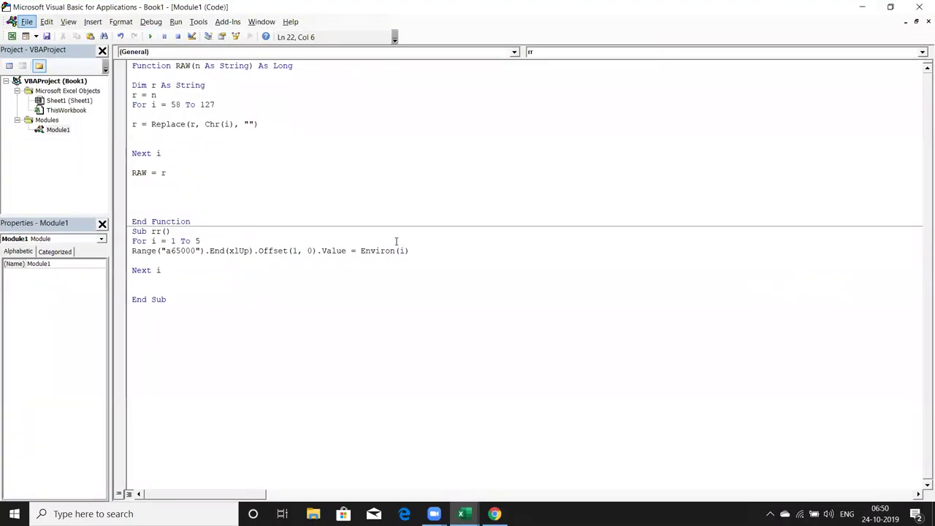
Change Environ(i) to Environ$("username") in the loop line
{"action": "left_click", "coordinate": [396, 250]}
{"action": "type", "text": "$"}
{"action": "key", "text": "Right"}
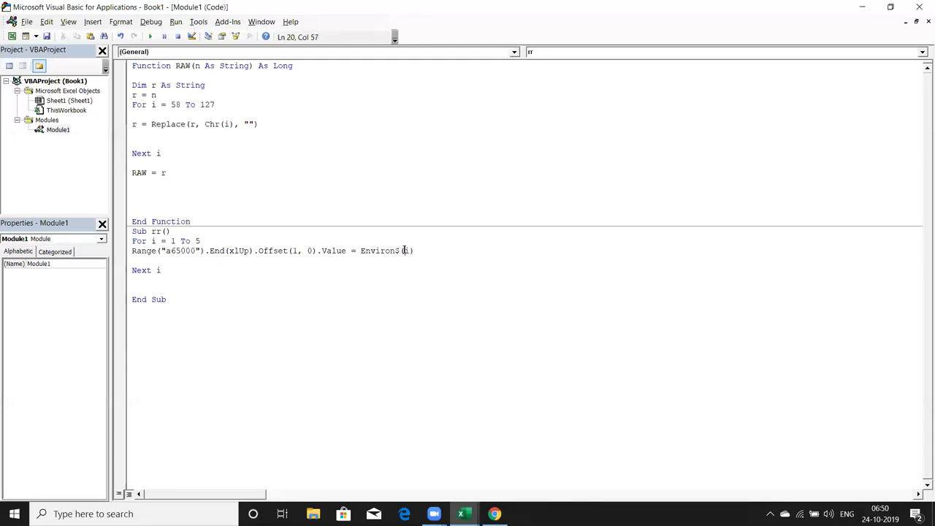
{"action": "type", "text": "\"username\""}
{"action": "left_click", "coordinate": [362, 282]}
{"action": "left_click", "coordinate": [195, 260]}
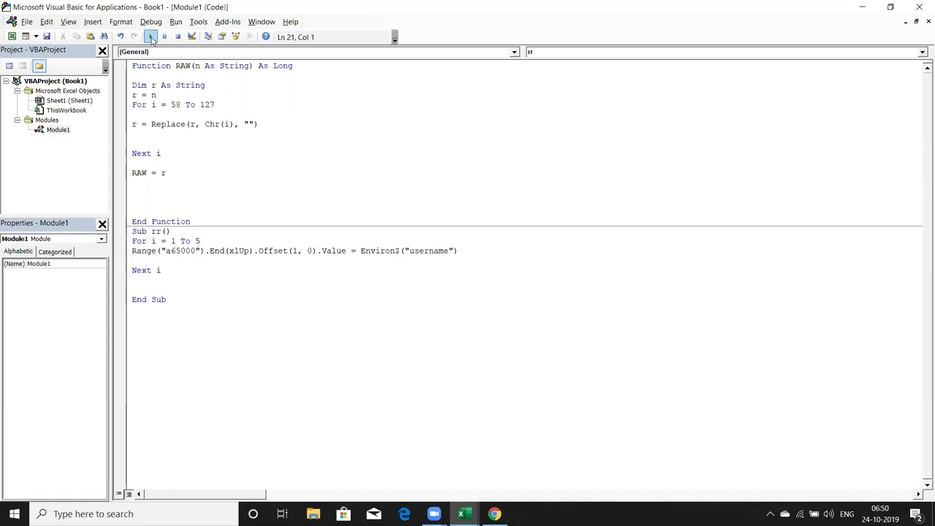
Run rr, check the user name written into A5:A9, and return to the code
{"action": "left_click", "coordinate": [151, 36]}
{"action": "key", "text": "alt+Tab"}
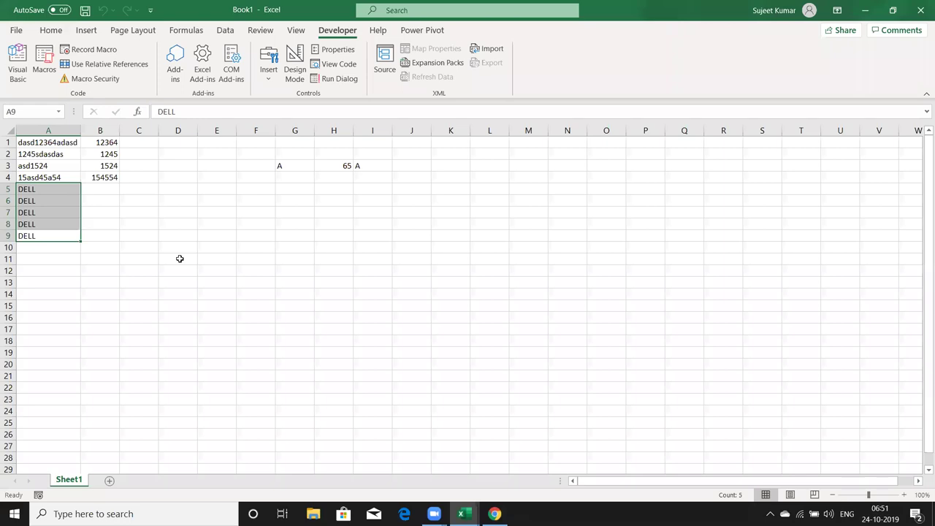
{"action": "key", "text": "Up"}
{"action": "key", "text": "Up"}
{"action": "key", "text": "Up"}
{"action": "key", "text": "Up"}
{"action": "key", "text": "Down"}
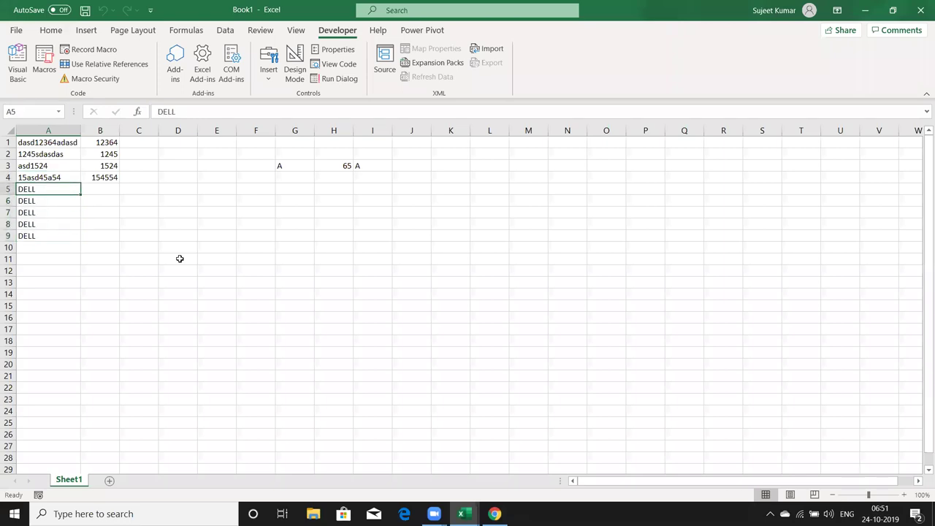
{"action": "key", "text": "shift+Down"}
{"action": "key", "text": "shift+Down"}
{"action": "key", "text": "shift+Down"}
{"action": "key", "text": "shift+Down"}
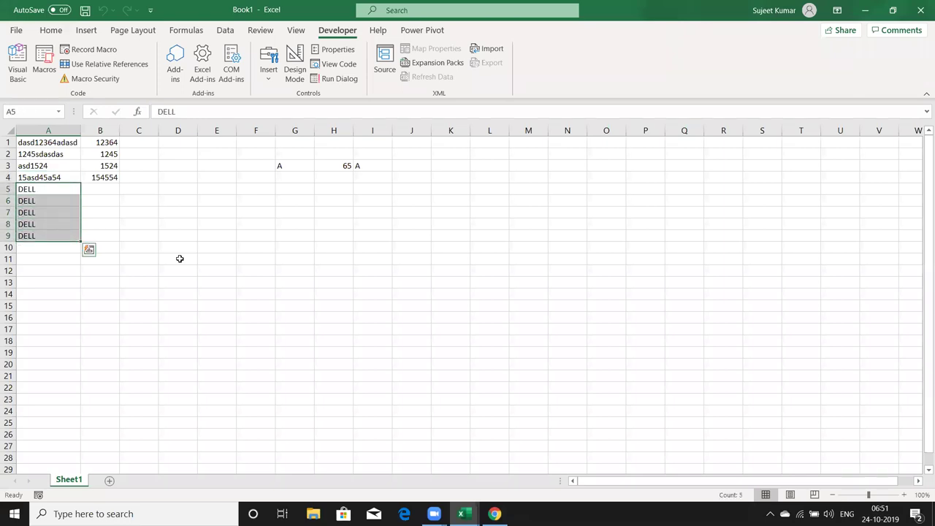
{"action": "key", "text": "super"}
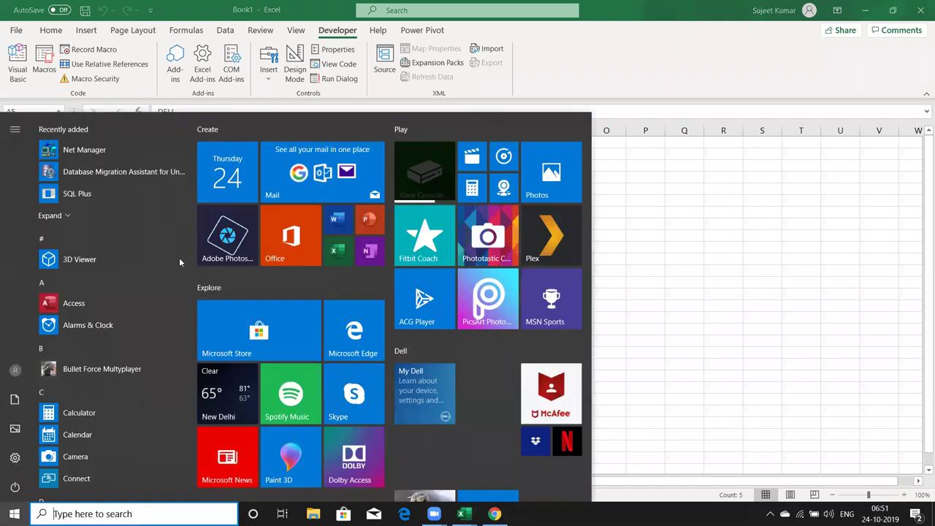
{"action": "key", "text": "super"}
{"action": "key", "text": "alt+Tab"}
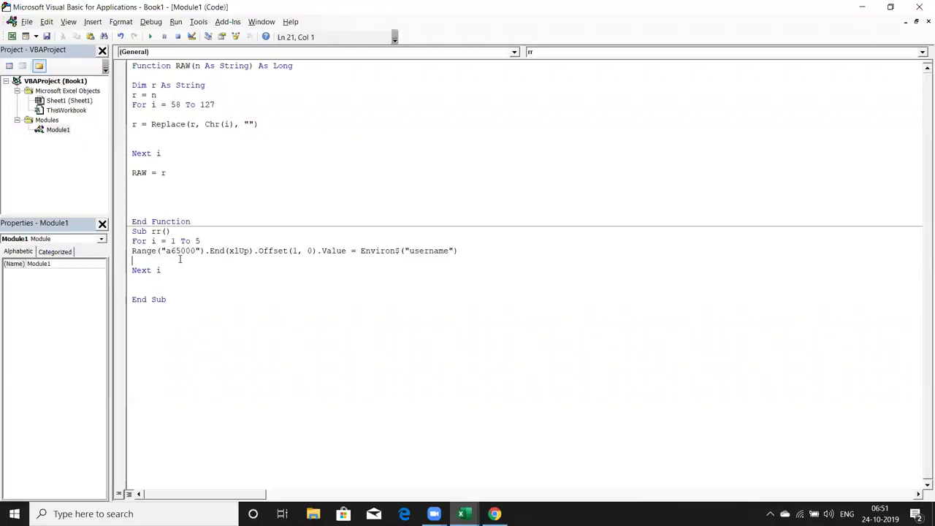
Replace "username" with "computername" in the Environ$ call
{"action": "left_click", "coordinate": [429, 251]}
{"action": "double_click", "coordinate": [429, 251]}
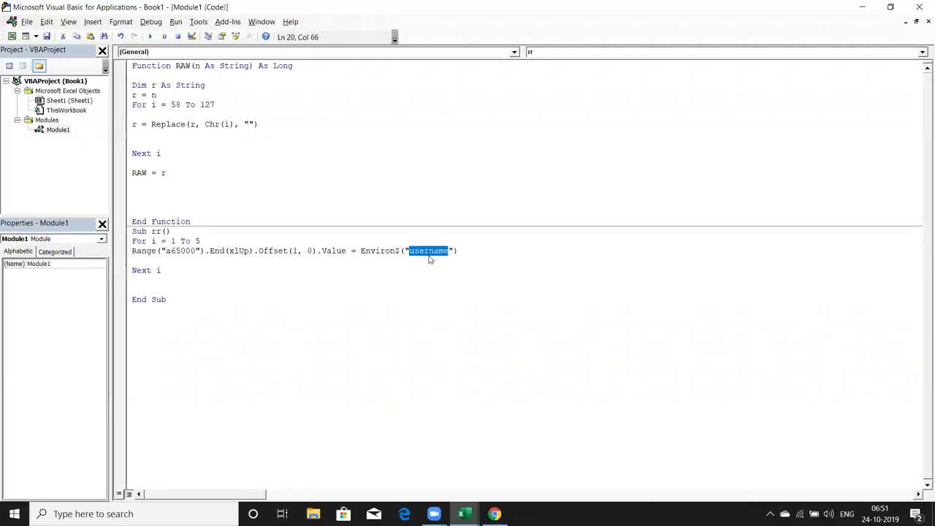
{"action": "type", "text": "ron$(\"Documen"}
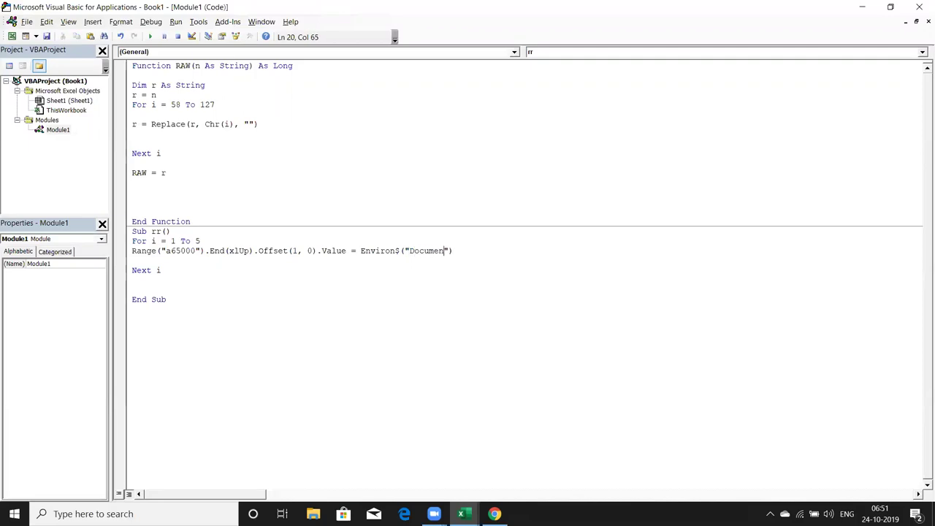
{"action": "type", "text": "ts"}
{"action": "key", "text": "BackSpace"}
{"action": "key", "text": "BackSpace"}
{"action": "key", "text": "BackSpace"}
{"action": "key", "text": "BackSpace"}
{"action": "key", "text": "BackSpace"}
{"action": "key", "text": "BackSpace"}
{"action": "type", "text": "computer"}
{"action": "type", "text": "name"}
{"action": "left_click", "coordinate": [433, 284]}
Run rr and check the computer name entries in A10:A14
{"action": "left_click", "coordinate": [151, 36]}
{"action": "key", "text": "alt+F11"}
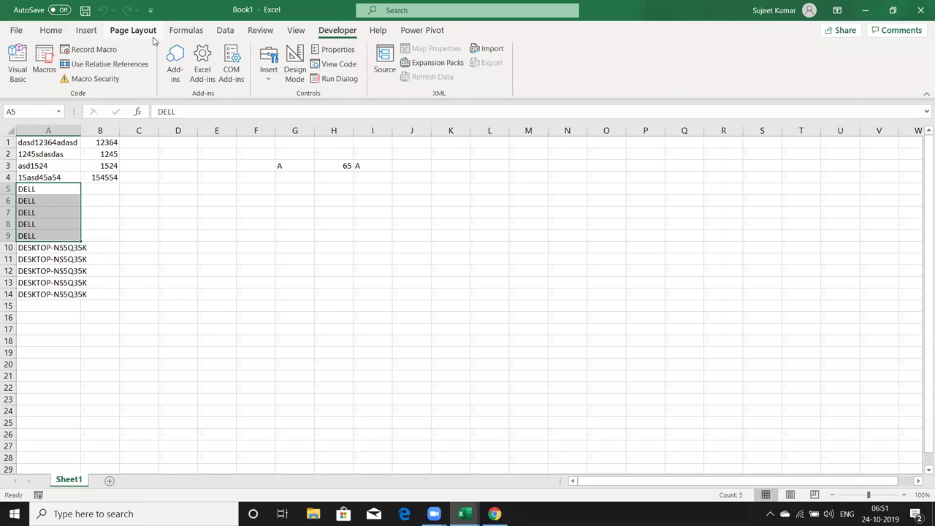
{"action": "key", "text": "Down"}
{"action": "key", "text": "Down"}
{"action": "key", "text": "Down"}
{"action": "key", "text": "Down"}
{"action": "key", "text": "Down"}
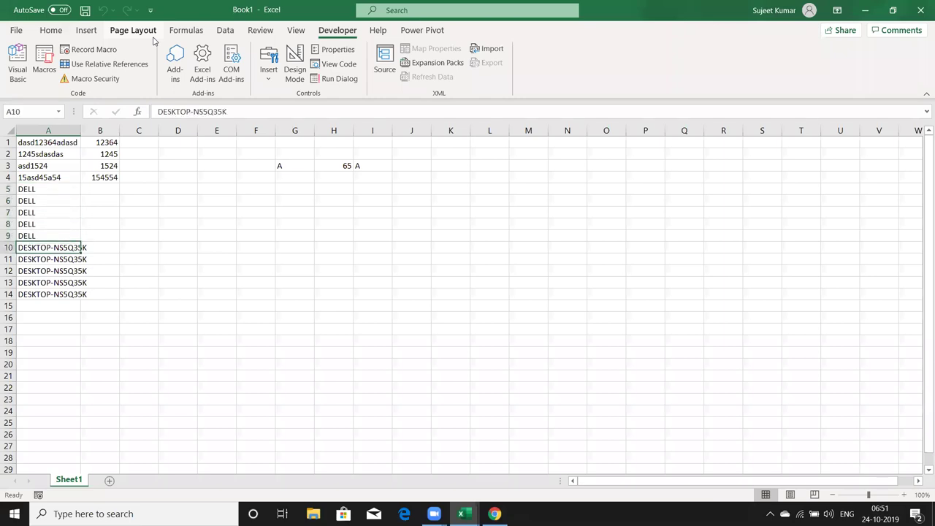
{"action": "key", "text": "shift+Down"}
{"action": "key", "text": "shift+Down"}
{"action": "key", "text": "shift+Down"}
{"action": "key", "text": "shift+Down"}
{"action": "key", "text": "shift+Down"}
{"action": "key", "text": "shift+Up"}
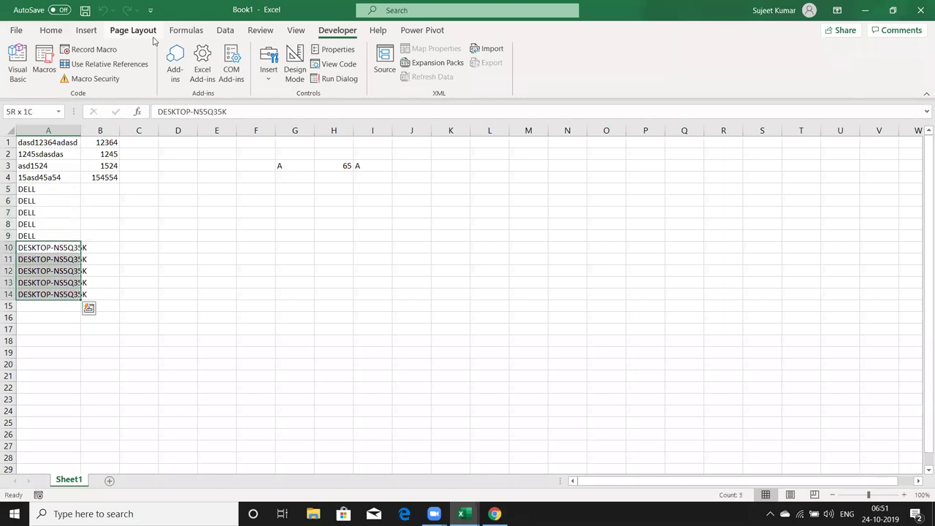
{"action": "key", "text": "Down"}
{"action": "key", "text": "Down"}
{"action": "key", "text": "Down"}
{"action": "key", "text": "Down"}
{"action": "key", "text": "Down"}
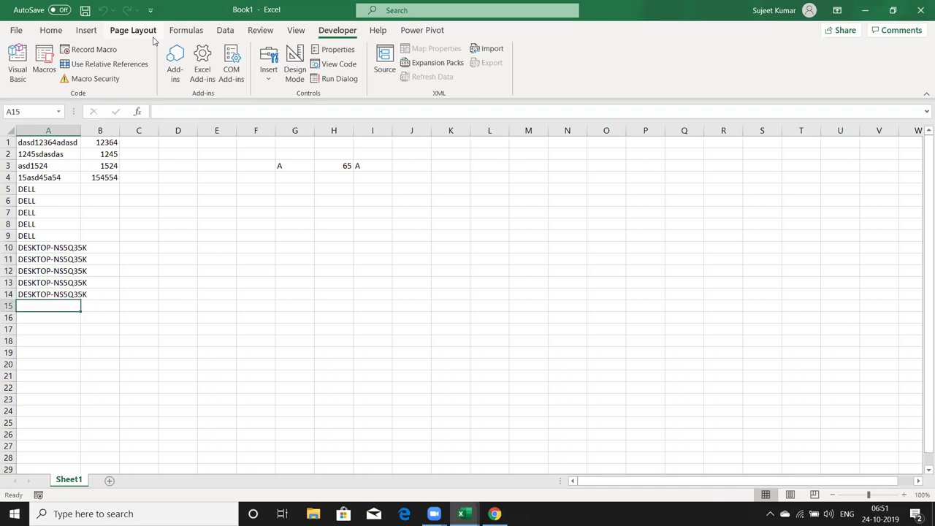
{"action": "key", "text": "Up"}
{"action": "key", "text": "Up"}
{"action": "key", "text": "Up"}
{"action": "key", "text": "Up"}
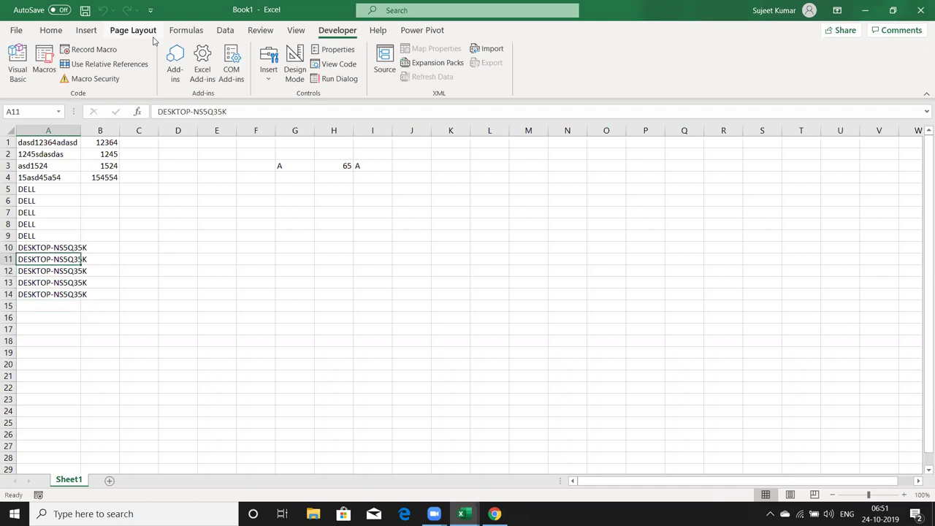
{"action": "key", "text": "alt+F11"}
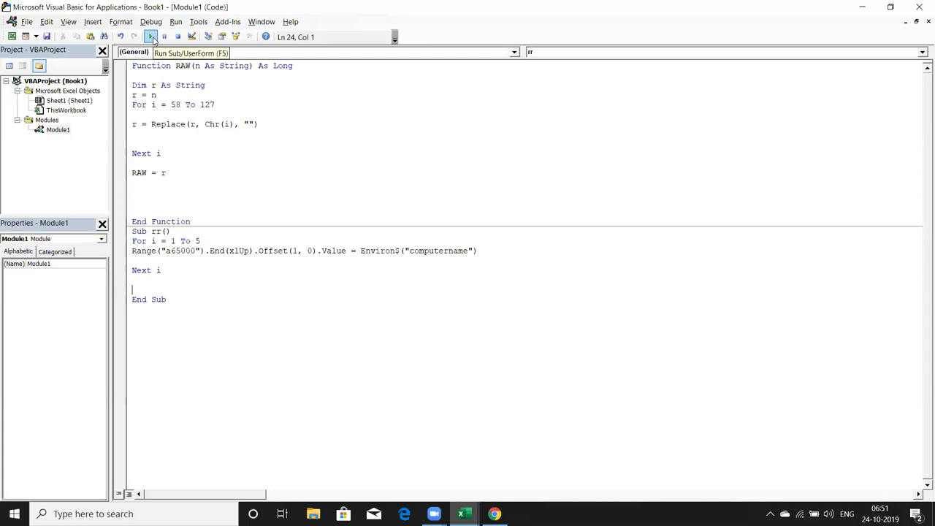
{"action": "left_click", "coordinate": [151, 36]}
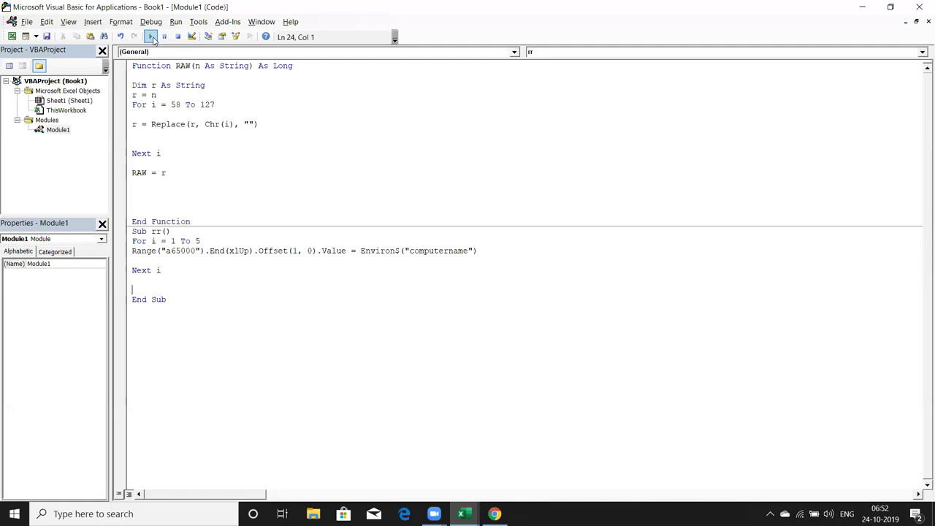
{"action": "left_click", "coordinate": [153, 40]}
{"action": "double_click", "coordinate": [441, 252]}
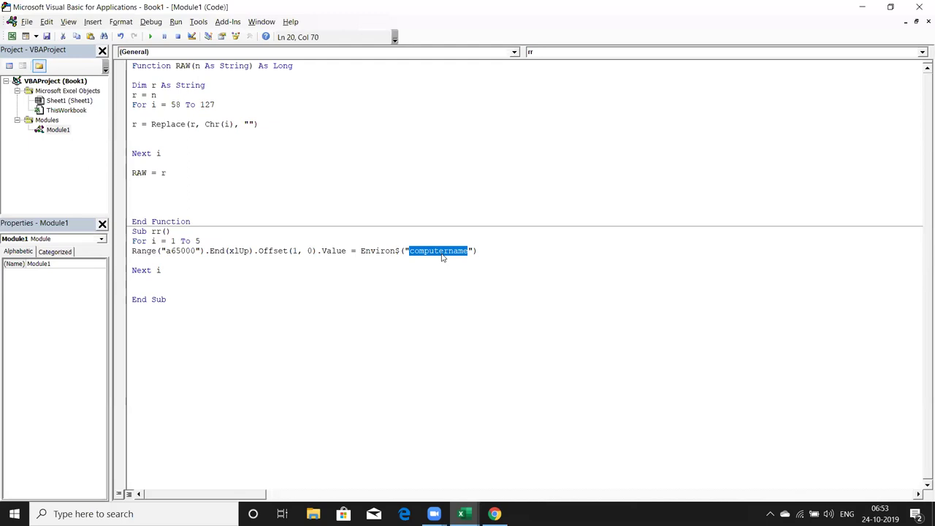
{"action": "double_click", "coordinate": [398, 251]}
{"action": "left_click", "coordinate": [398, 251]}
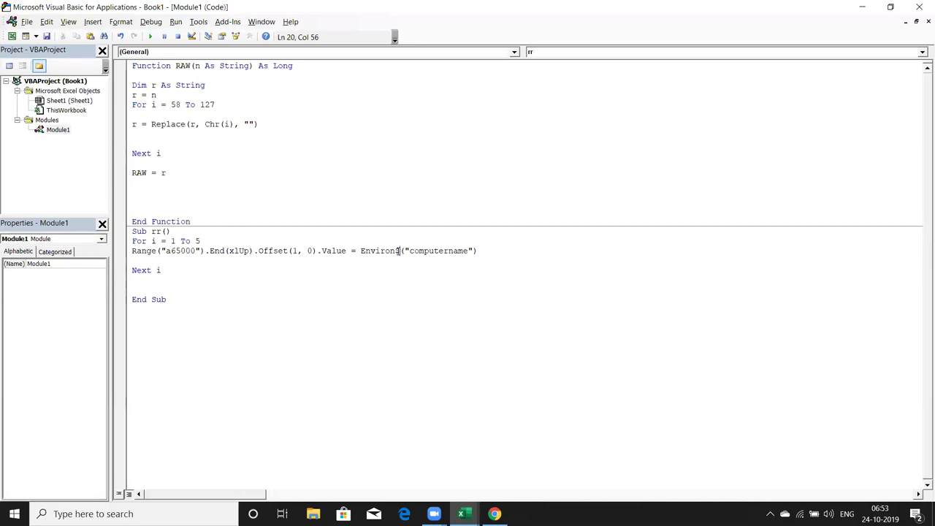
{"action": "key", "text": "alt+Tab"}
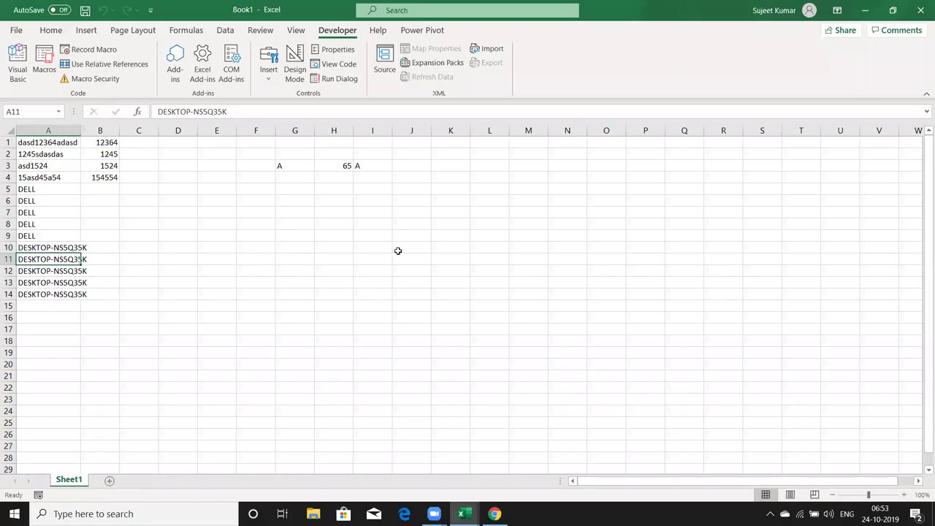
{"action": "key", "text": "alt+Tab"}
{"action": "left_click", "coordinate": [398, 255]}
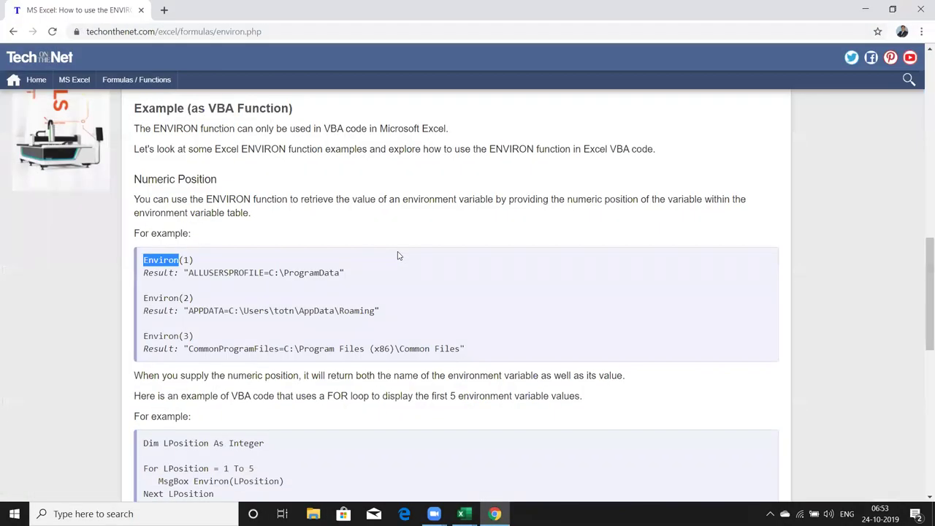
Go back to the VBA functions list and scroll to File/Directory Functions (CHDIR, CURDIR, DIR, FILELEN)
{"action": "left_click", "coordinate": [14, 32]}
{"action": "scroll", "coordinate": [14, 35], "scroll_direction": "down", "scroll_amount": 3}
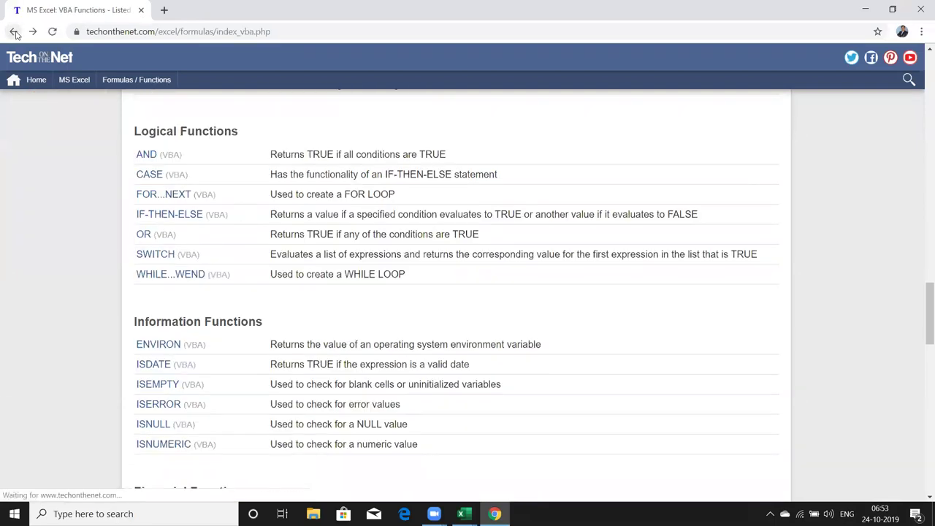
{"action": "scroll", "coordinate": [14, 34], "scroll_direction": "down", "scroll_amount": 4}
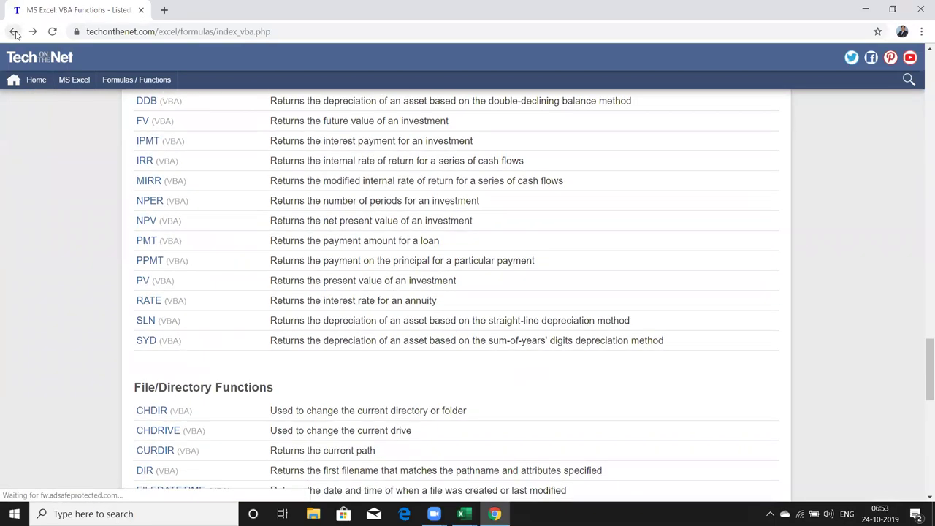
{"action": "scroll", "coordinate": [14, 35], "scroll_direction": "down", "scroll_amount": 4}
{"action": "scroll", "coordinate": [14, 35], "scroll_direction": "down", "scroll_amount": 1}
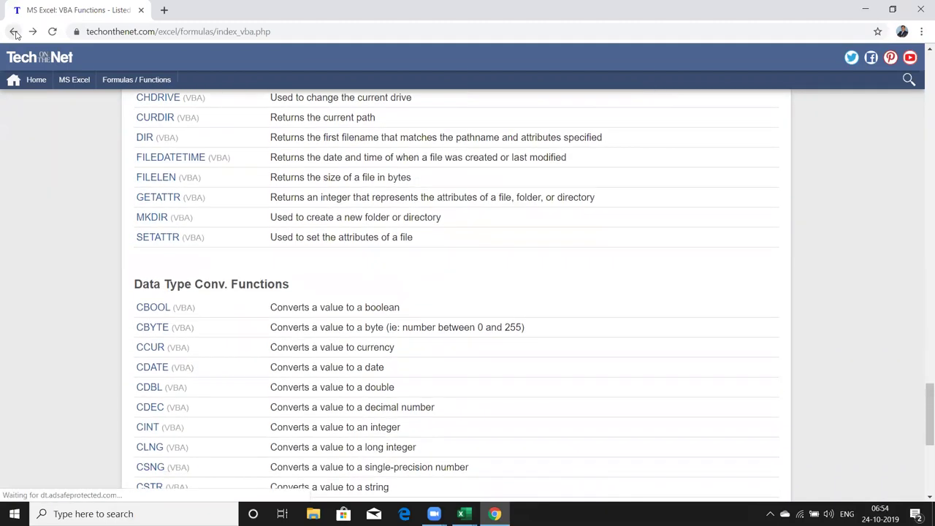
{"action": "scroll", "coordinate": [14, 35], "scroll_direction": "down", "scroll_amount": 3}
{"action": "scroll", "coordinate": [14, 34], "scroll_direction": "up", "scroll_amount": 2}
{"action": "scroll", "coordinate": [13, 34], "scroll_direction": "up", "scroll_amount": 1}
{"action": "scroll", "coordinate": [14, 35], "scroll_direction": "up", "scroll_amount": 2}
{"action": "scroll", "coordinate": [13, 34], "scroll_direction": "up", "scroll_amount": 1}
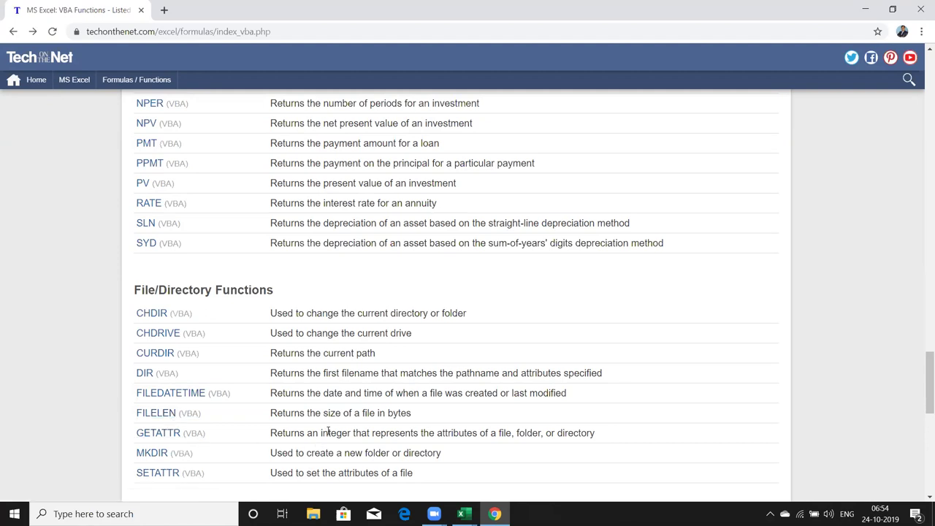
Open the GETATTR function link in a new tab and switch to it
{"action": "right_click", "coordinate": [181, 436]}
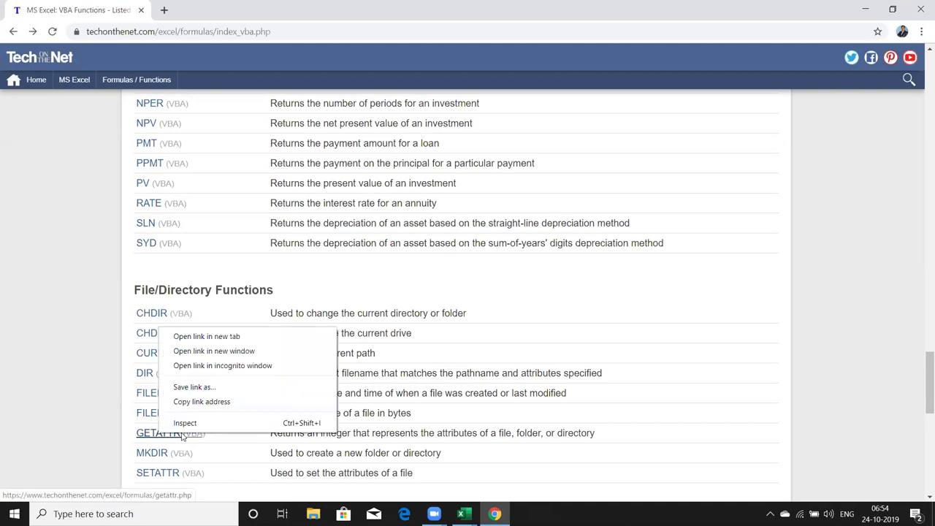
{"action": "left_click", "coordinate": [214, 338]}
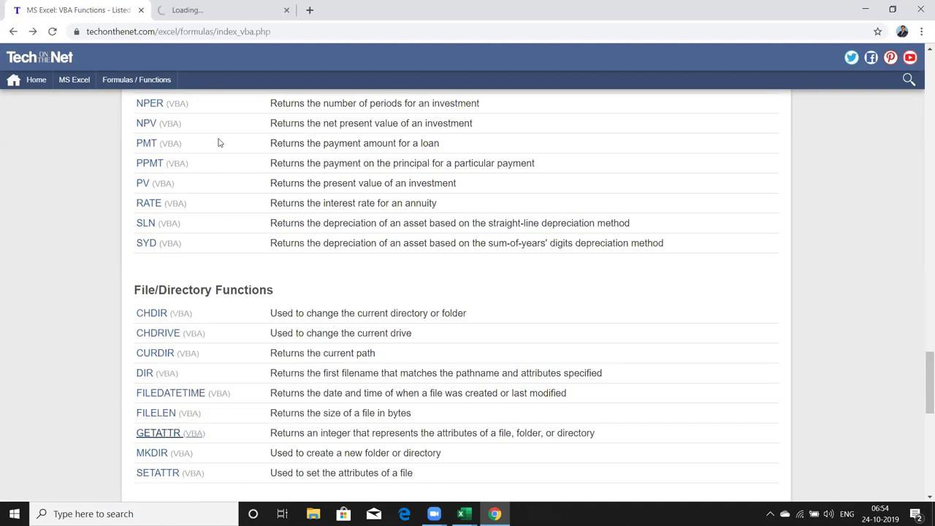
{"action": "left_click", "coordinate": [198, 19]}
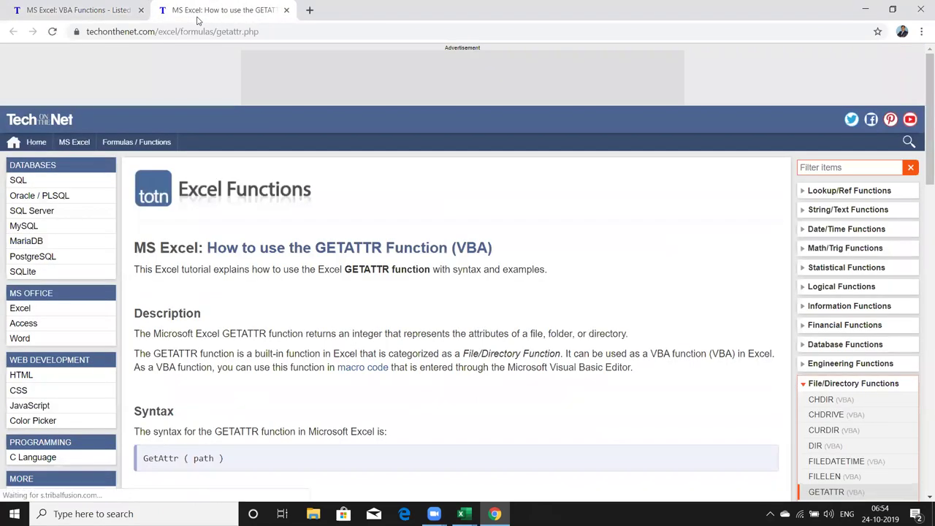
Read down the GETATTR article past the attribute values table to the VBA examples
{"action": "scroll", "coordinate": [197, 19], "scroll_direction": "down", "scroll_amount": 4}
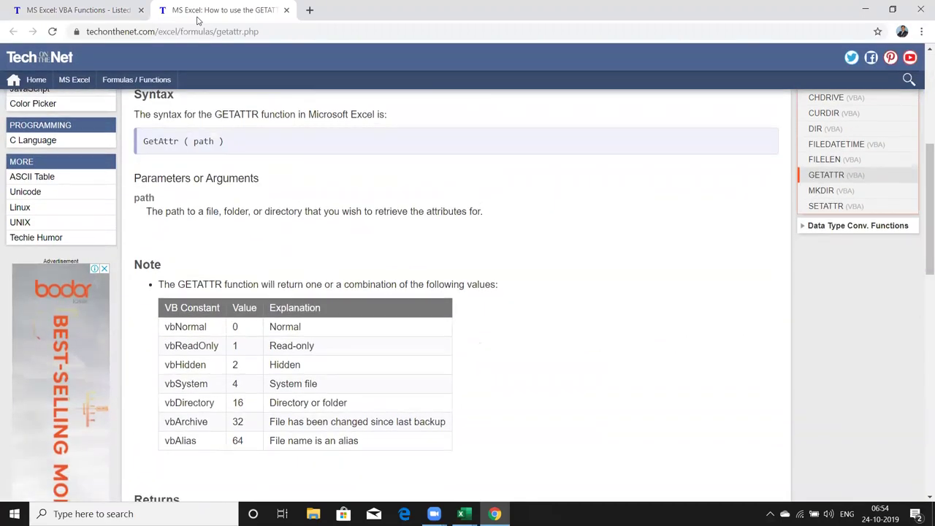
{"action": "scroll", "coordinate": [197, 19], "scroll_direction": "down", "scroll_amount": 2}
{"action": "scroll", "coordinate": [197, 19], "scroll_direction": "down", "scroll_amount": 3}
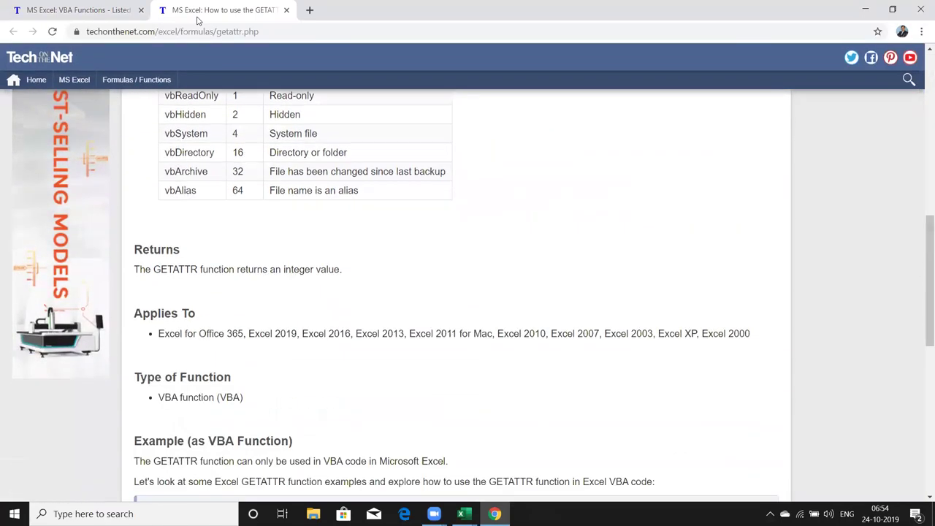
{"action": "scroll", "coordinate": [198, 19], "scroll_direction": "down", "scroll_amount": 3}
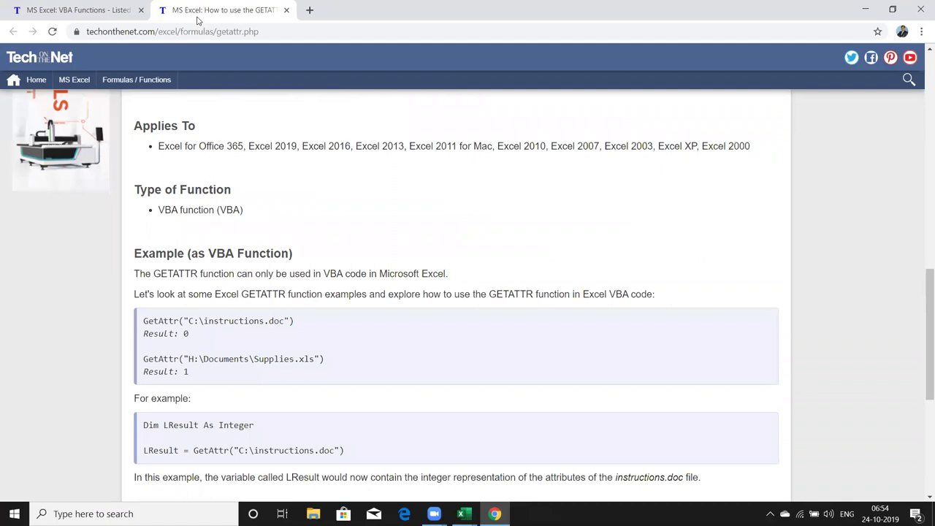
{"action": "scroll", "coordinate": [198, 21], "scroll_direction": "up", "scroll_amount": 1}
{"action": "key", "text": "Up"}
{"action": "key", "text": "Up"}
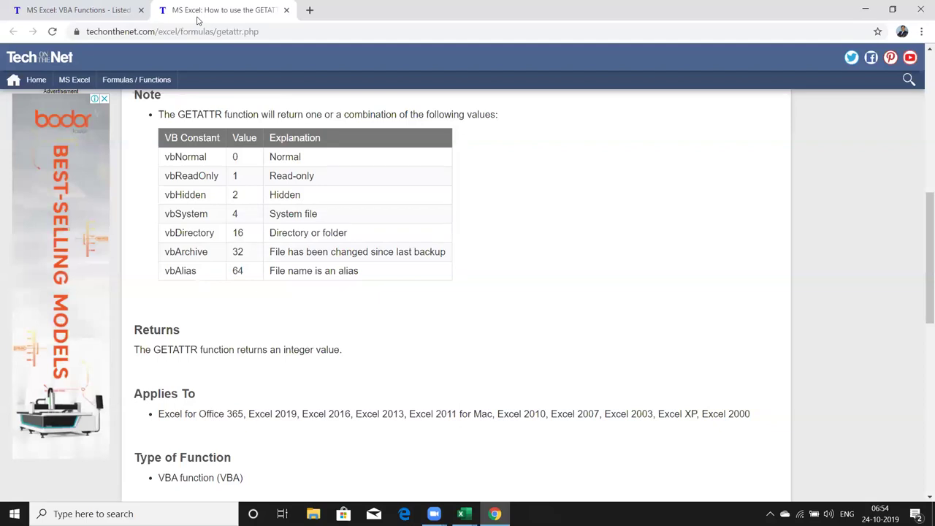
{"action": "key", "text": "Down"}
{"action": "key", "text": "Down"}
{"action": "key", "text": "Down"}
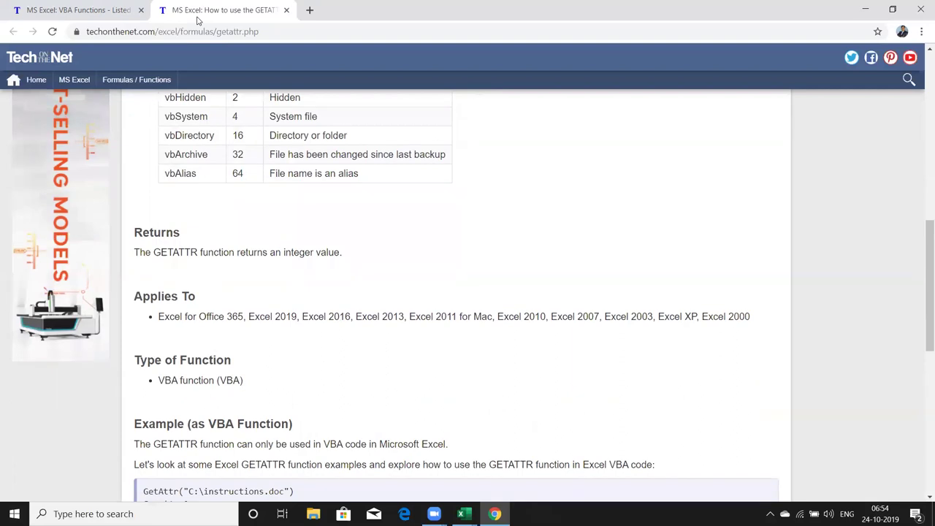
{"action": "key", "text": "Down"}
{"action": "key", "text": "Down"}
{"action": "key", "text": "Down"}
{"action": "key", "text": "Down"}
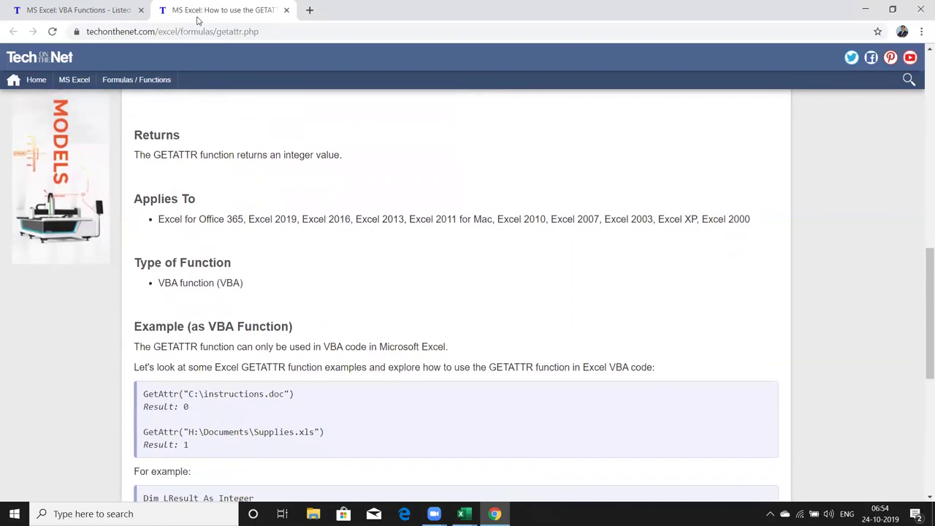
{"action": "key", "text": "Down"}
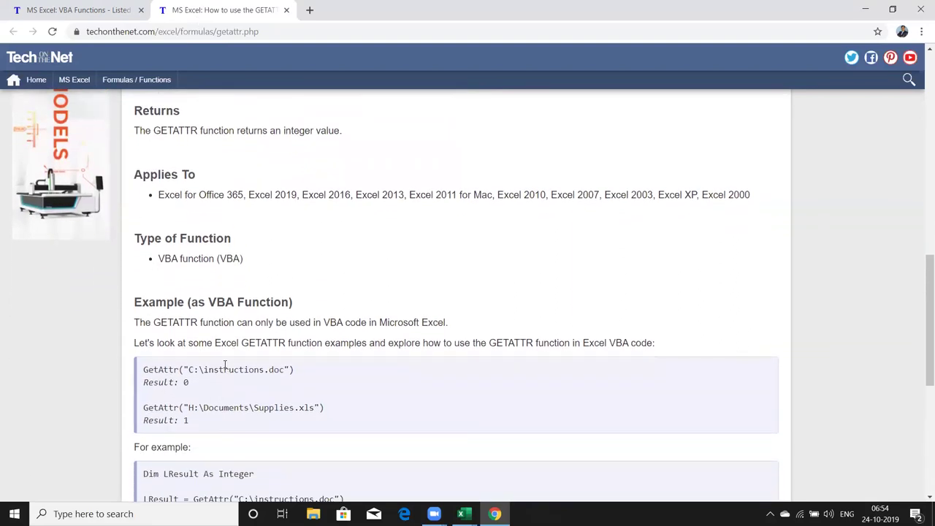
Highlight the 0 result of the first GetAttr example and review the surrounding examples
{"action": "double_click", "coordinate": [189, 384]}
{"action": "left_click", "coordinate": [186, 383]}
{"action": "scroll", "coordinate": [185, 382], "scroll_direction": "down", "scroll_amount": 1}
{"action": "scroll", "coordinate": [185, 383], "scroll_direction": "up", "scroll_amount": 1}
{"action": "scroll", "coordinate": [185, 382], "scroll_direction": "up", "scroll_amount": 2}
{"action": "scroll", "coordinate": [185, 383], "scroll_direction": "up", "scroll_amount": 5}
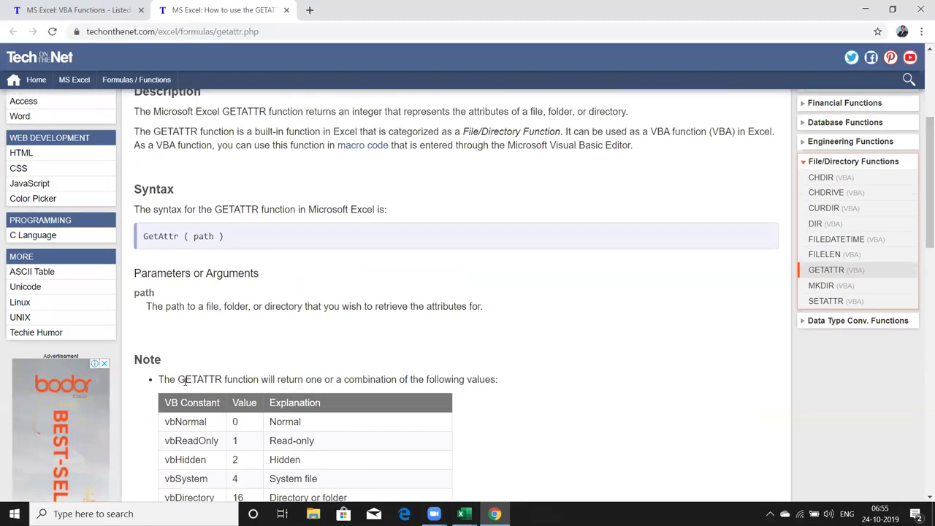
{"action": "scroll", "coordinate": [185, 379], "scroll_direction": "down", "scroll_amount": 1}
{"action": "scroll", "coordinate": [185, 380], "scroll_direction": "down", "scroll_amount": 3}
{"action": "scroll", "coordinate": [185, 380], "scroll_direction": "down", "scroll_amount": 4}
{"action": "scroll", "coordinate": [185, 380], "scroll_direction": "down", "scroll_amount": 1}
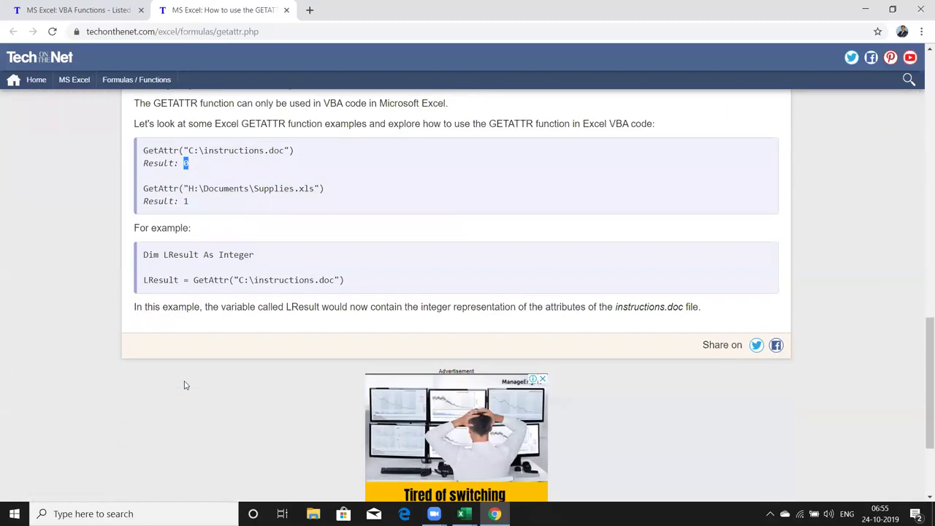
{"action": "double_click", "coordinate": [219, 279]}
{"action": "left_click", "coordinate": [228, 279]}
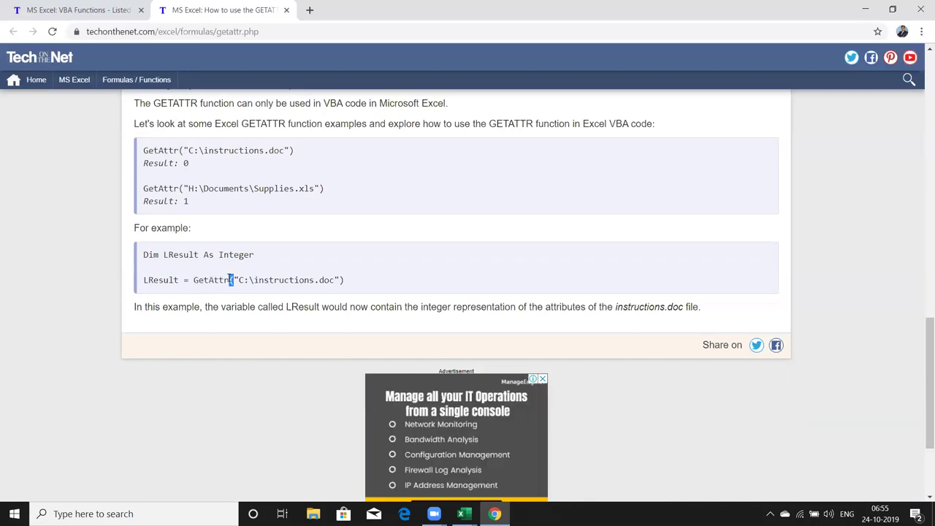
{"action": "triple_click", "coordinate": [246, 279]}
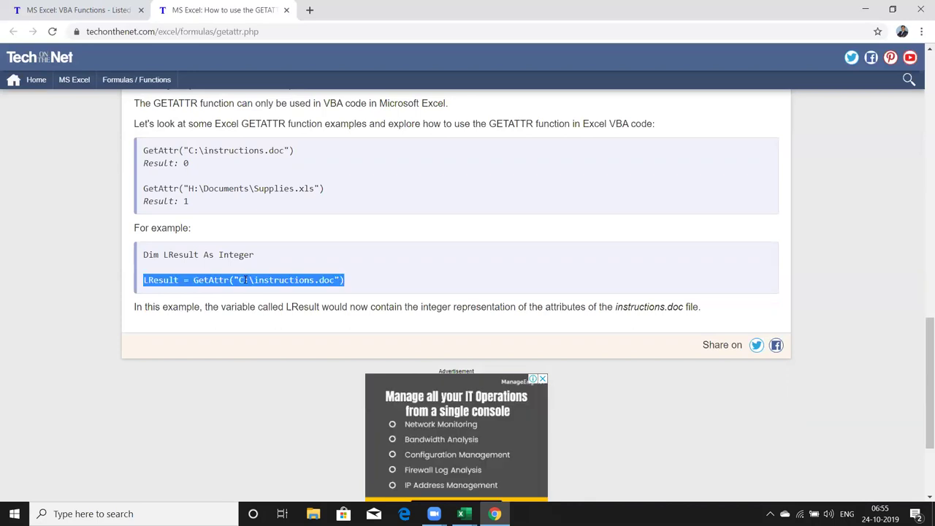
{"action": "left_click", "coordinate": [200, 280]}
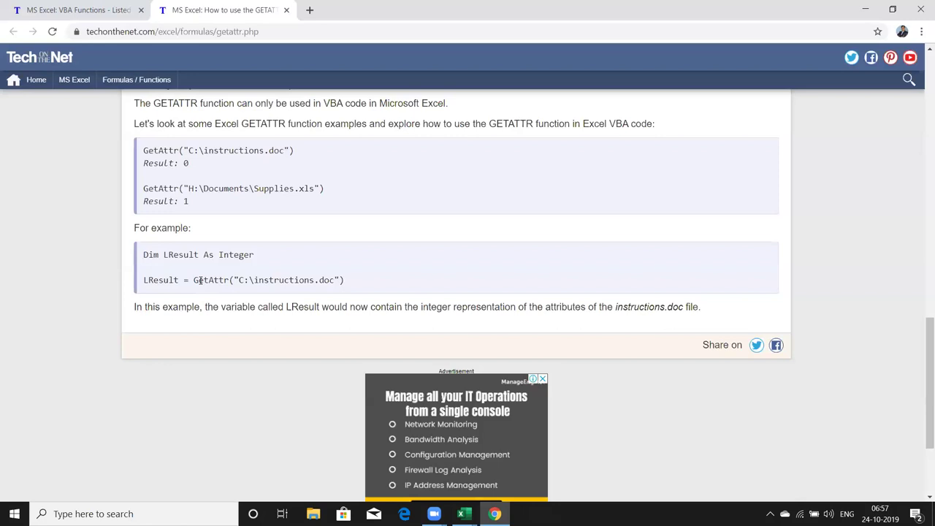
Close the GETATTR reference tab and select the word Functions in the list heading
{"action": "left_click", "coordinate": [286, 10]}
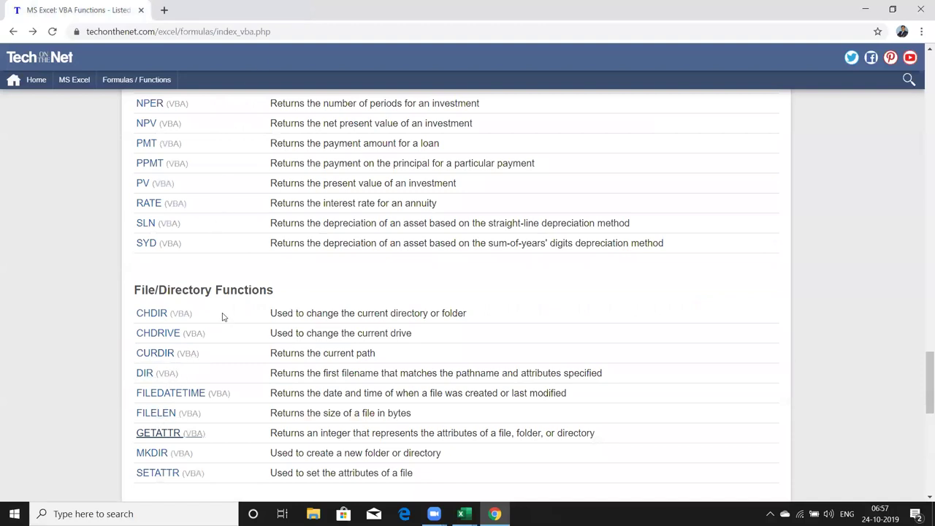
{"action": "double_click", "coordinate": [254, 286]}
{"action": "key", "text": "super+d"}
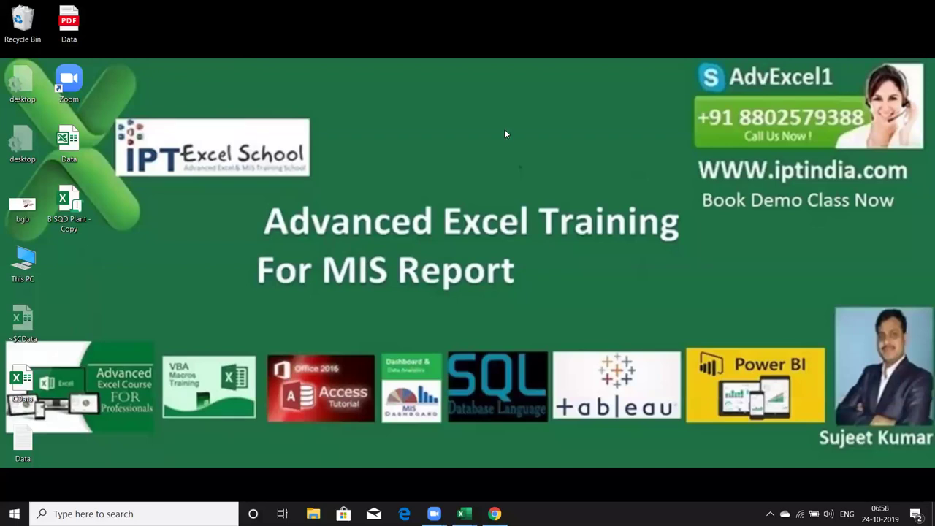
{"action": "left_click", "coordinate": [495, 513]}
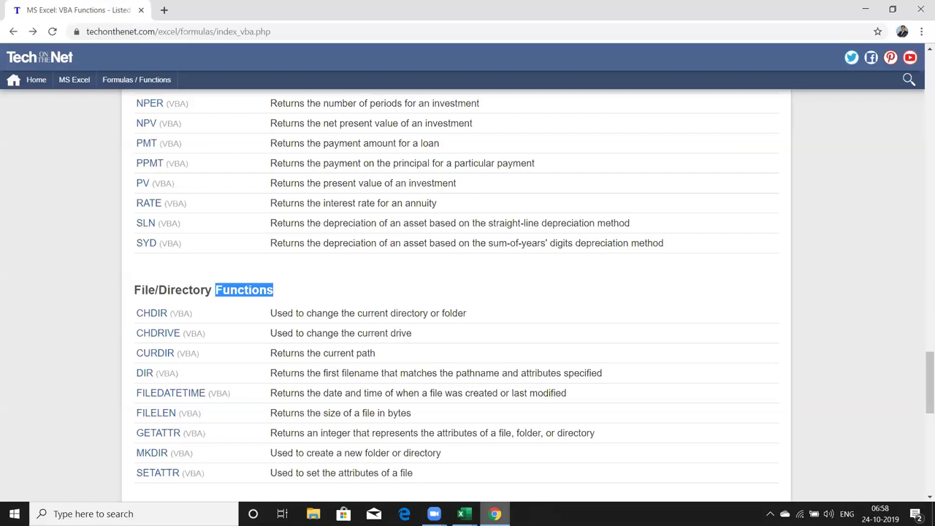
Show the previews of the open Excel windows from the taskbar
{"action": "left_click", "coordinate": [462, 514]}
{"action": "mouse_move", "coordinate": [530, 464]}
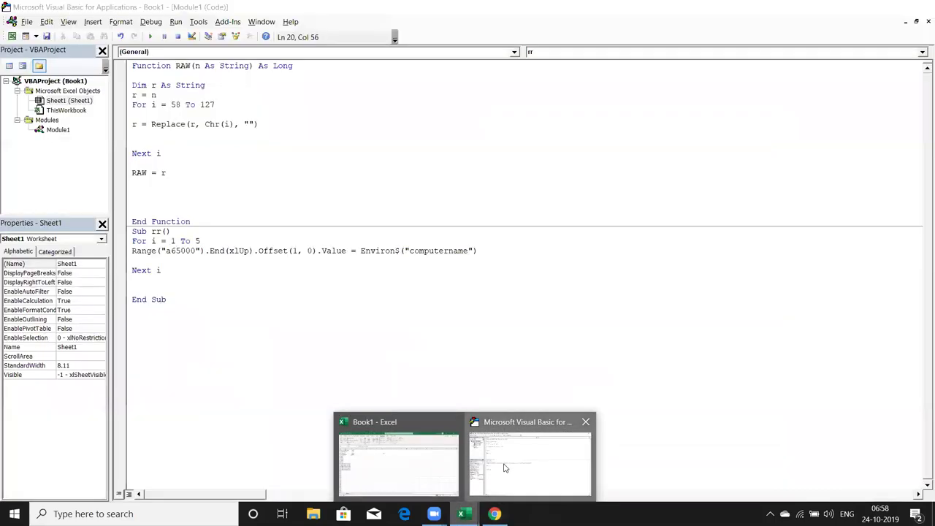
In the Visual Basic editor, insert a blank line after the Range statement, before Next i
{"action": "left_click", "coordinate": [504, 467]}
{"action": "left_click", "coordinate": [455, 261]}
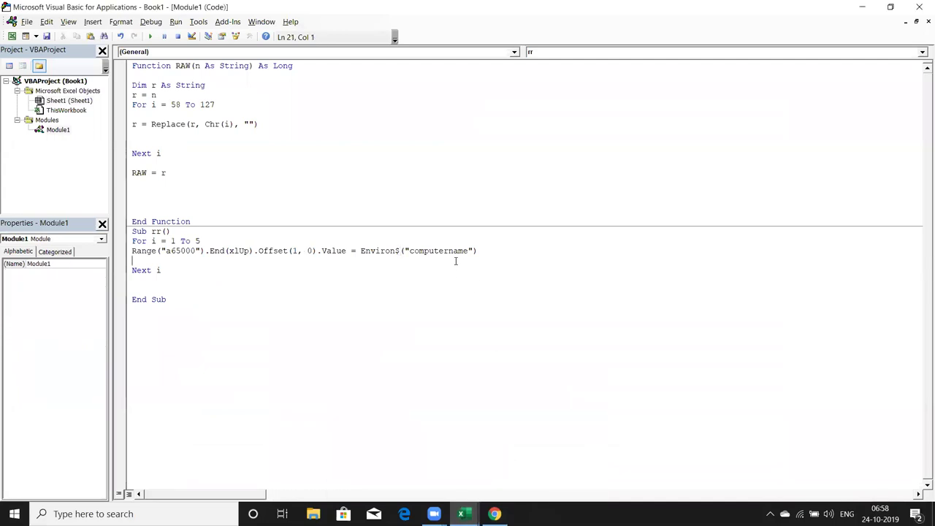
{"action": "key", "text": "Return"}
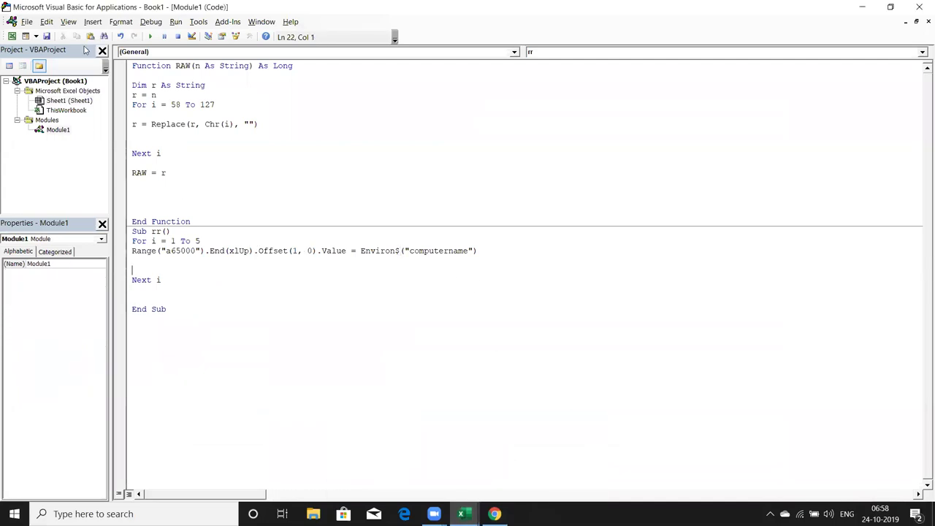
Open the ThisWorkbook code window from the Project Explorer, passing through Module1
{"action": "left_click", "coordinate": [64, 111]}
{"action": "double_click", "coordinate": [64, 111]}
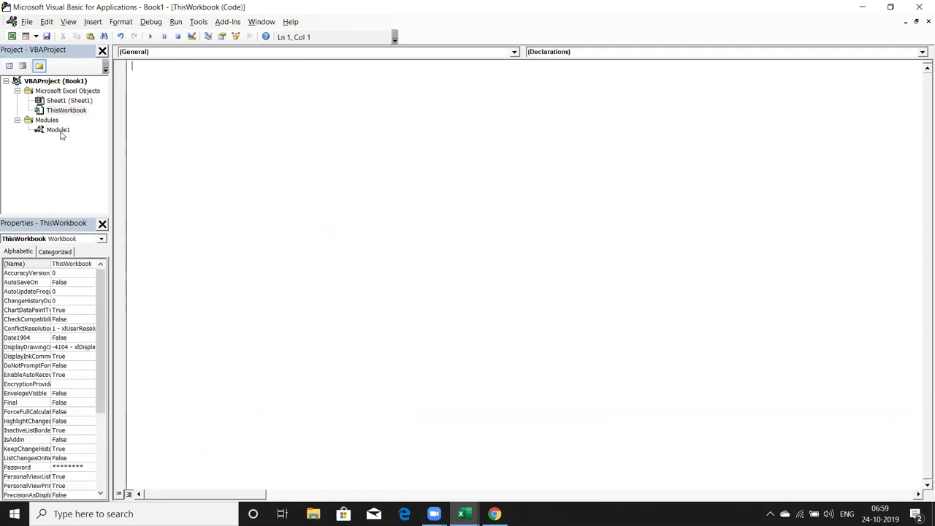
{"action": "left_click", "coordinate": [59, 130]}
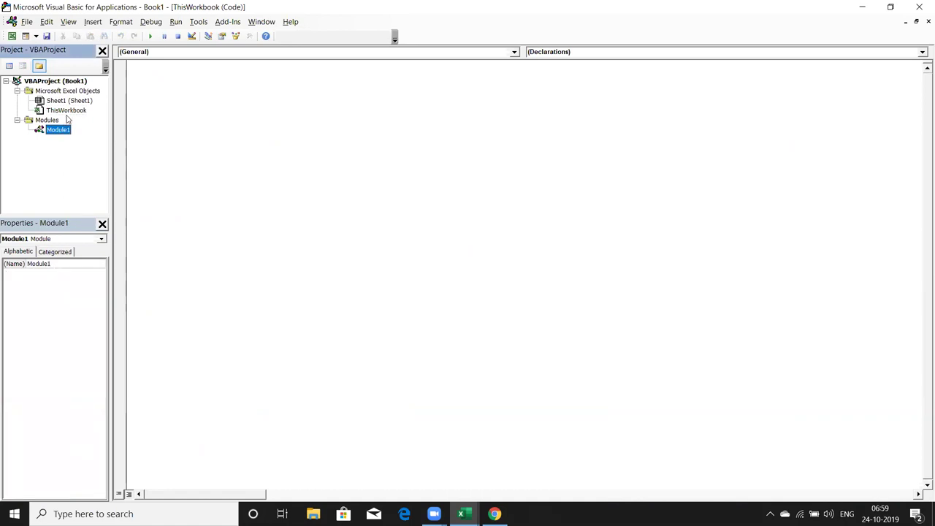
{"action": "double_click", "coordinate": [67, 111]}
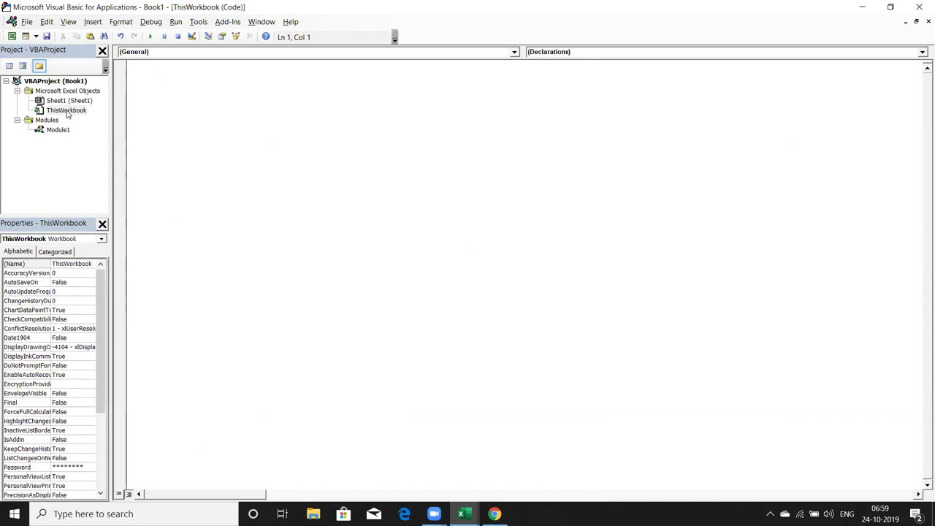
{"action": "key", "text": "super+d"}
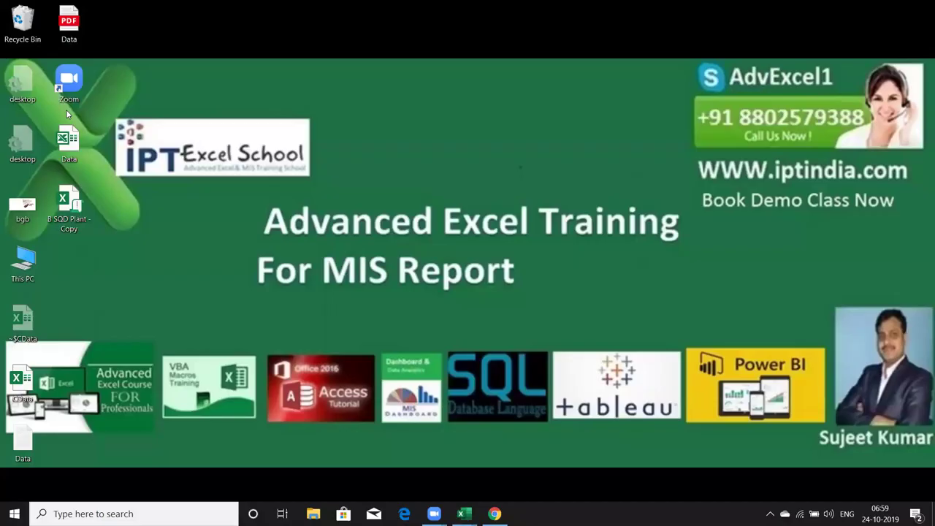